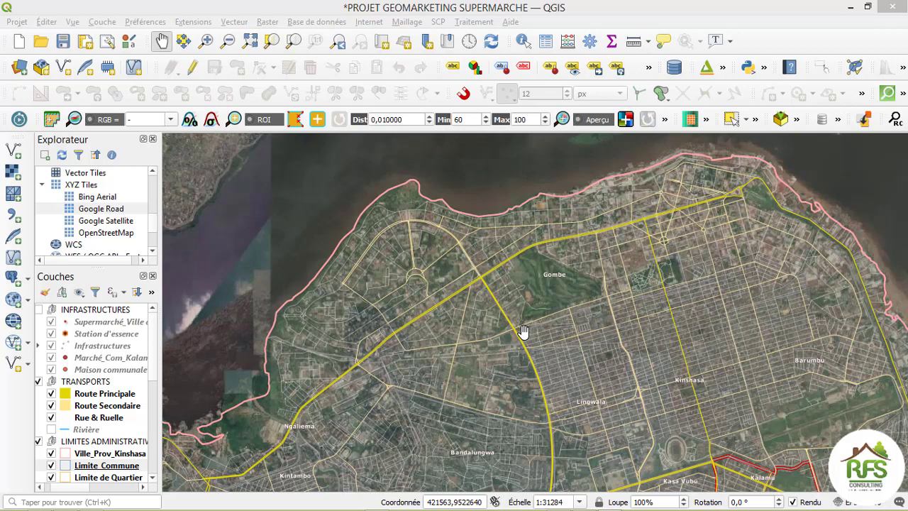
Examine the main and secondary roads across Gombe and the neighbouring communes along the river on the satellite map
drag(548, 285, 532, 311)
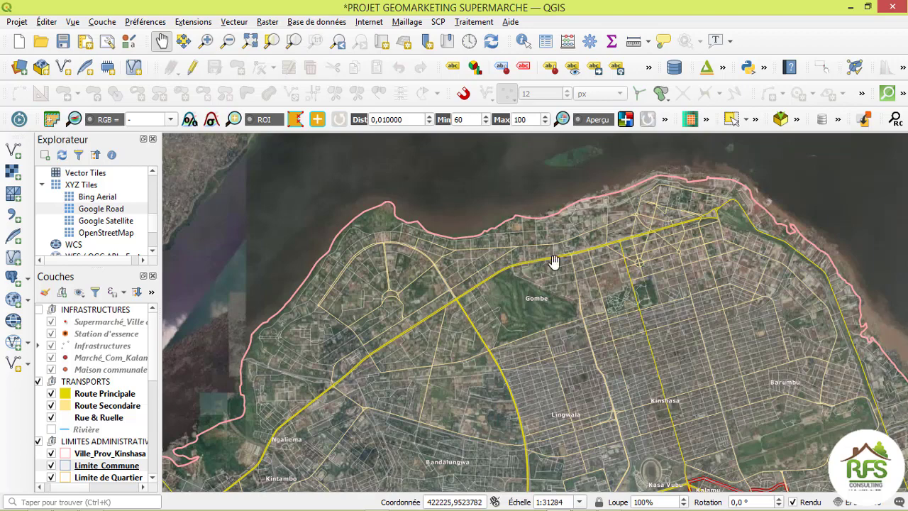
drag(553, 262, 557, 300)
scroll(564, 290, up, 1)
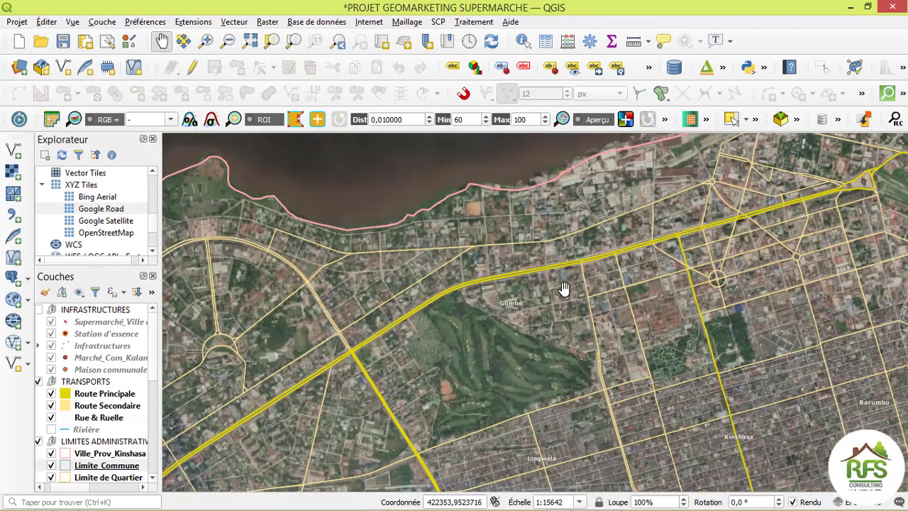
scroll(563, 288, down, 1)
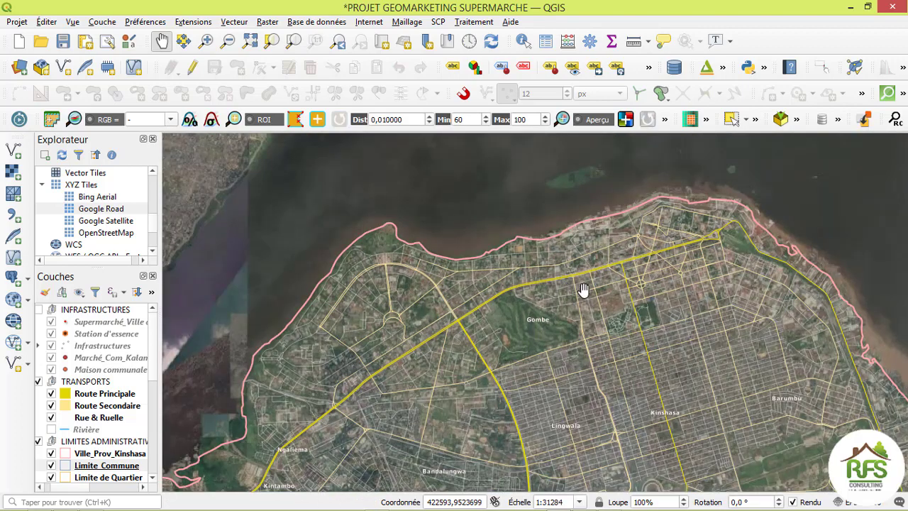
drag(571, 288, 536, 293)
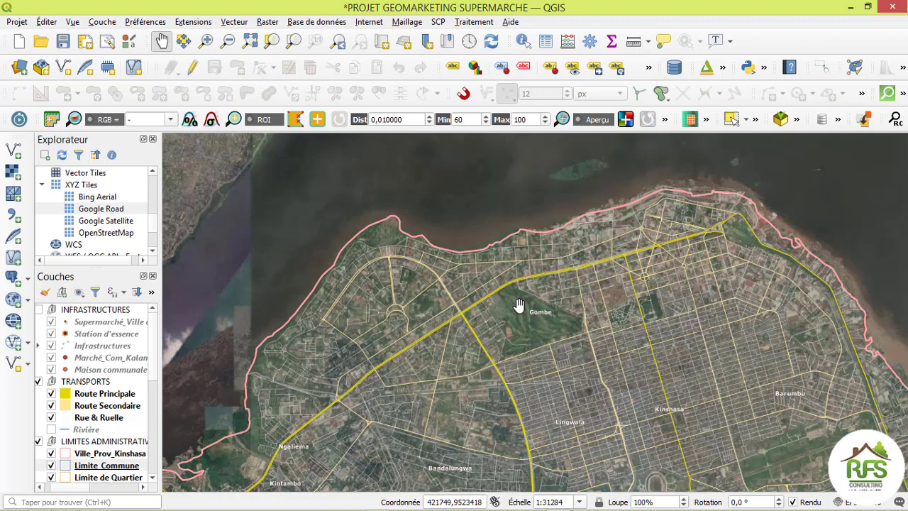
drag(473, 293, 436, 302)
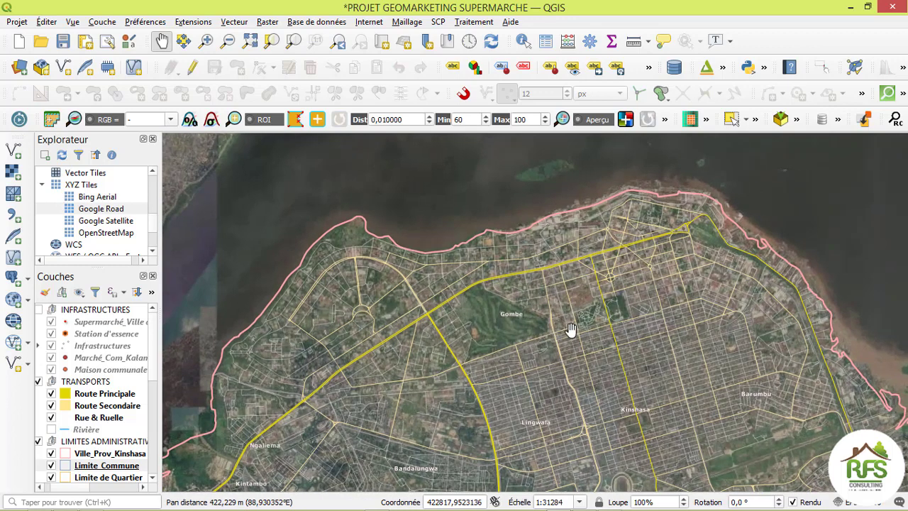
scroll(571, 330, down, 1)
drag(556, 367, 572, 312)
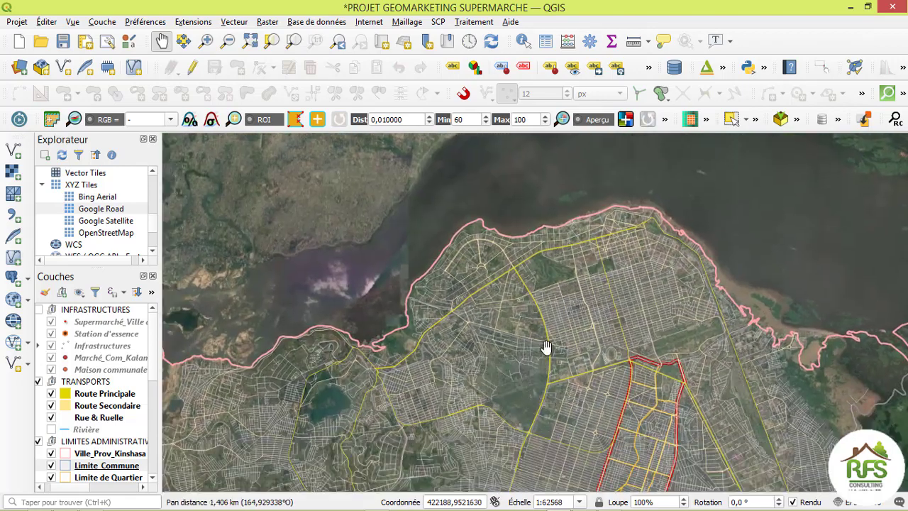
drag(547, 350, 561, 302)
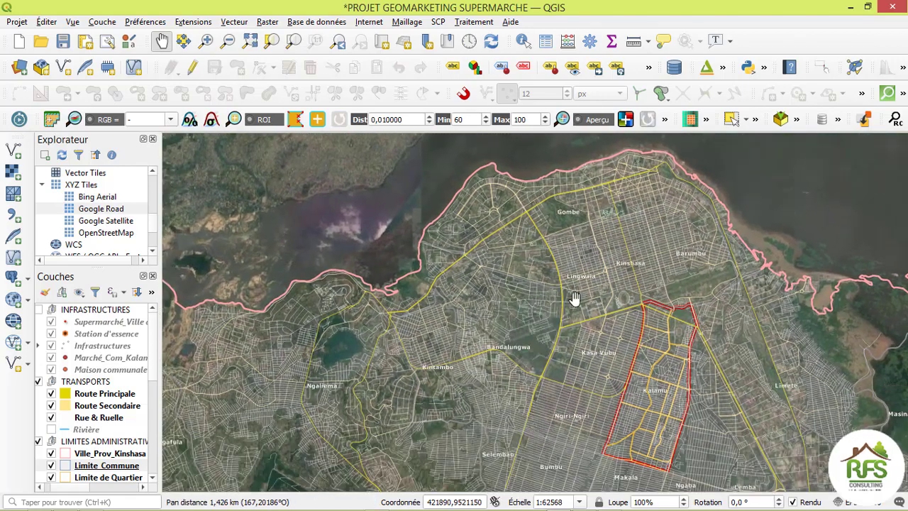
drag(608, 239, 564, 275)
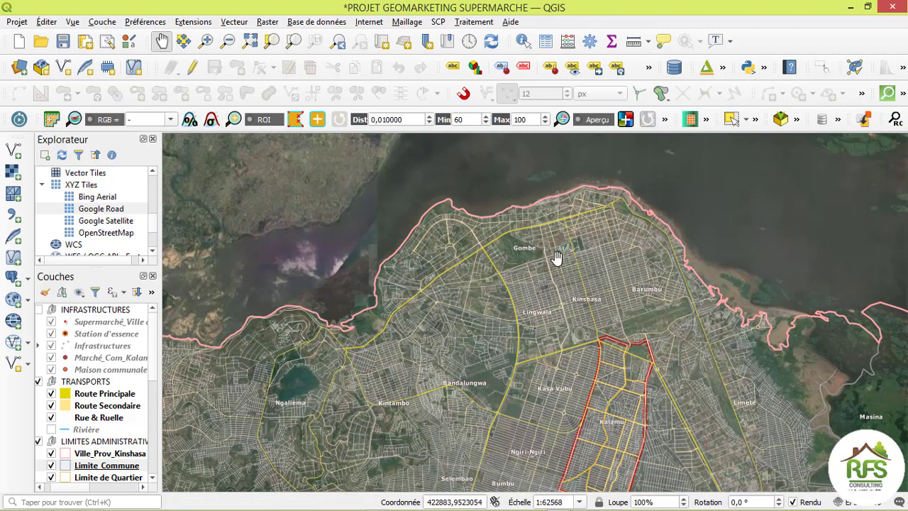
scroll(574, 256, up, 1)
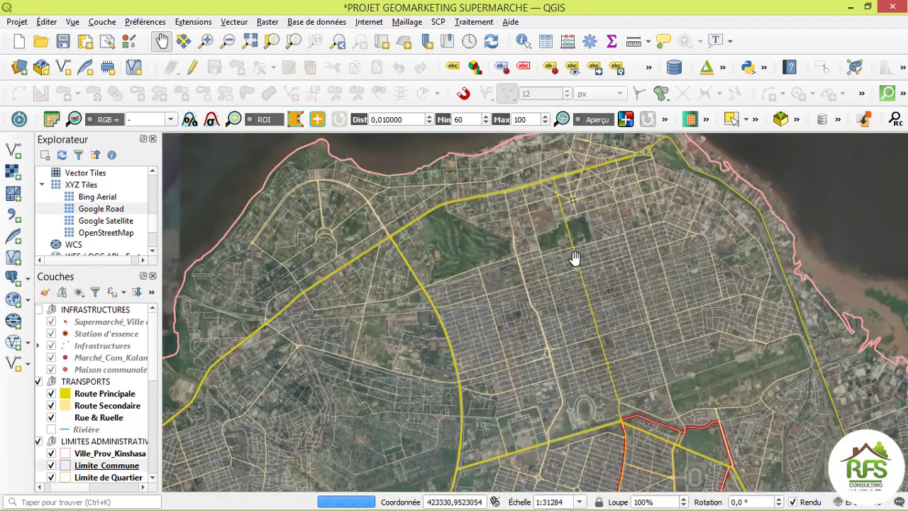
drag(575, 260, 638, 298)
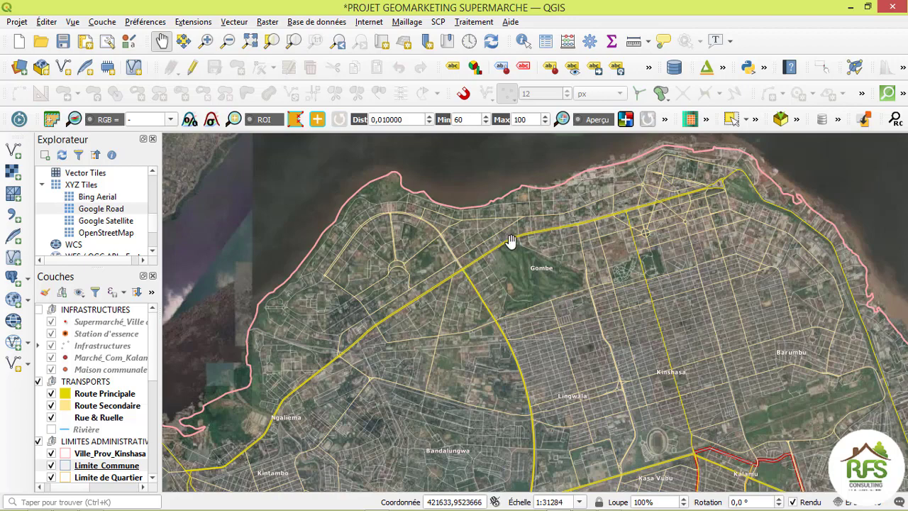
drag(513, 243, 506, 276)
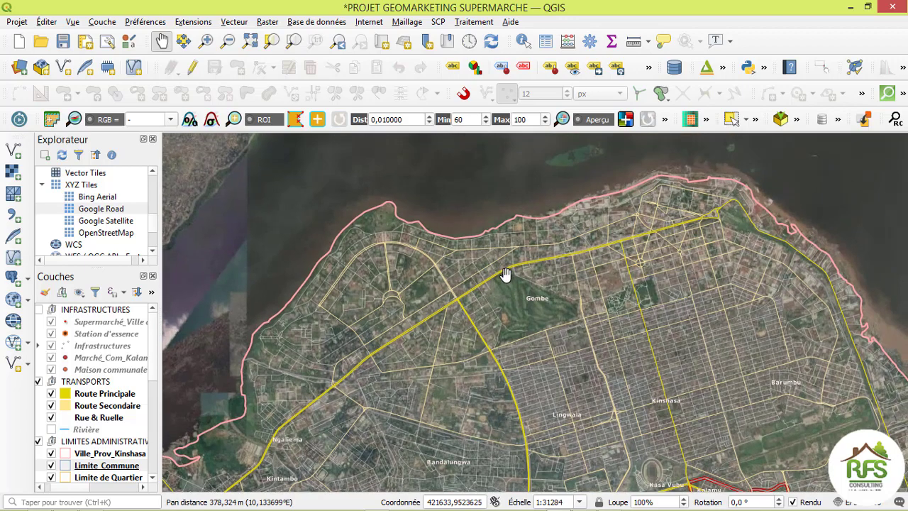
drag(572, 312, 560, 302)
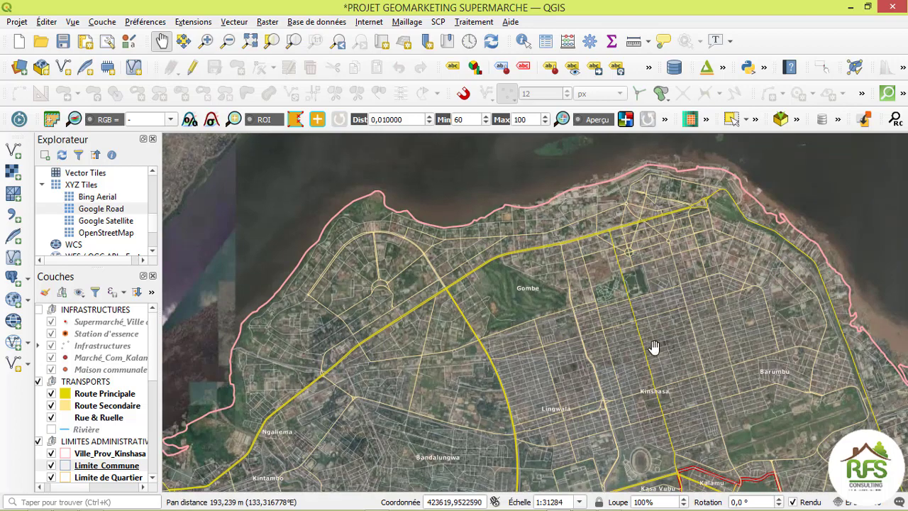
Examine the red-outlined Kalamu commune and its position relative to the surrounding communes of Kinshasa
drag(654, 347, 654, 298)
drag(671, 419, 620, 367)
drag(634, 315, 625, 375)
drag(634, 437, 624, 351)
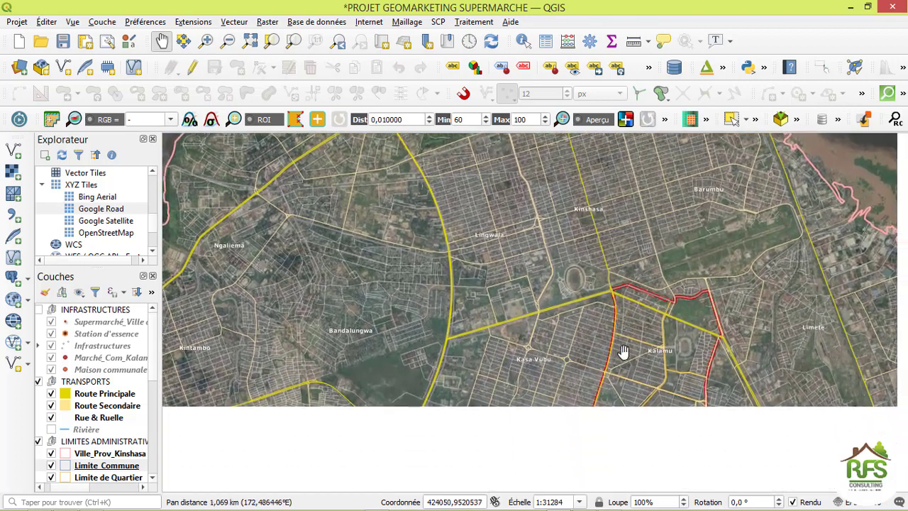
drag(629, 424, 629, 307)
drag(622, 385, 625, 310)
scroll(528, 313, down, 1)
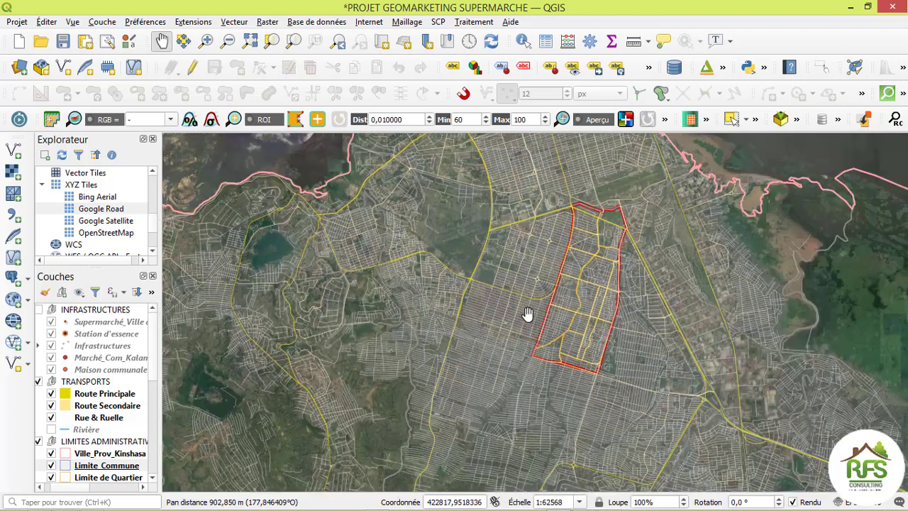
drag(542, 283, 527, 377)
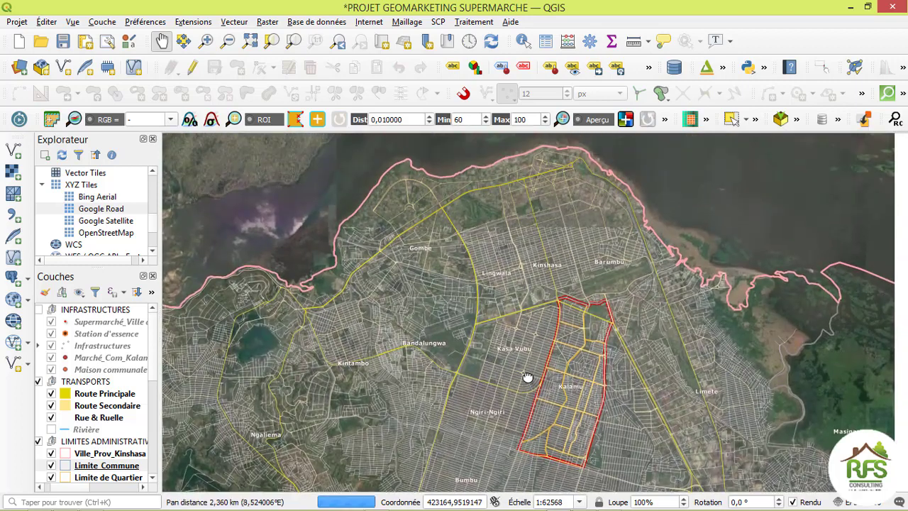
drag(520, 323, 534, 354)
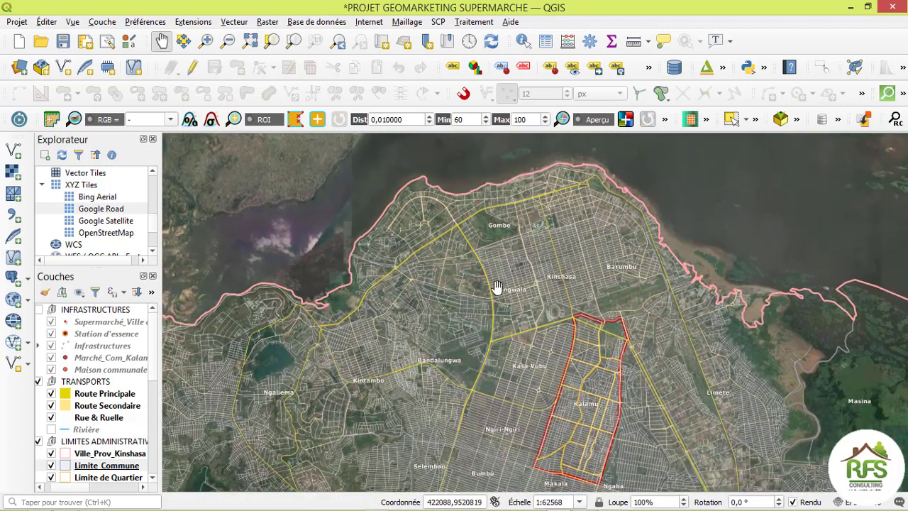
drag(513, 338, 547, 308)
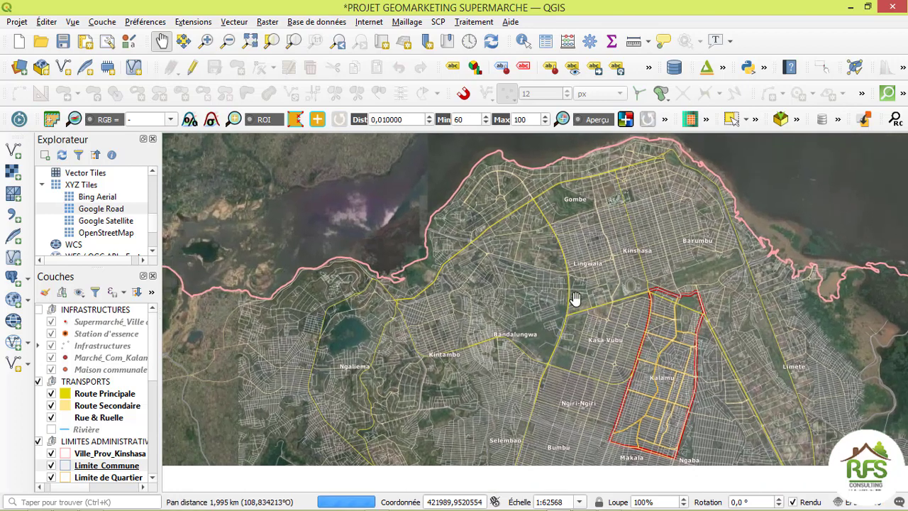
scroll(549, 312, down, 1)
scroll(549, 312, up, 1)
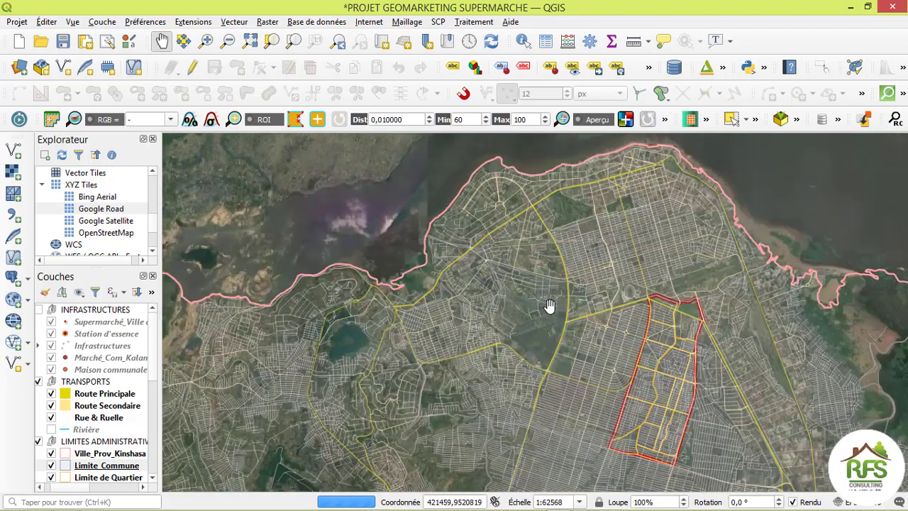
drag(440, 260, 436, 302)
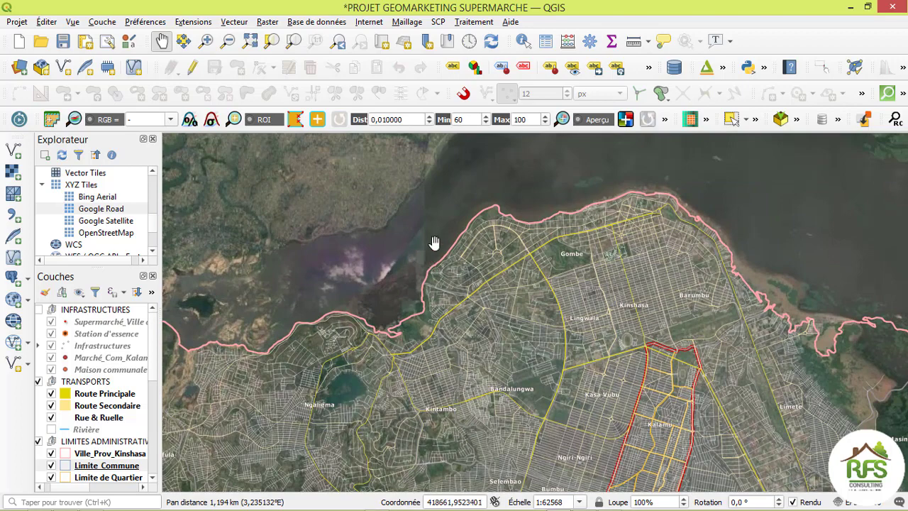
Inspect Gombe in close-up, from the curved double avenue in the northwest to the golf course and main road
scroll(500, 230, up, 2)
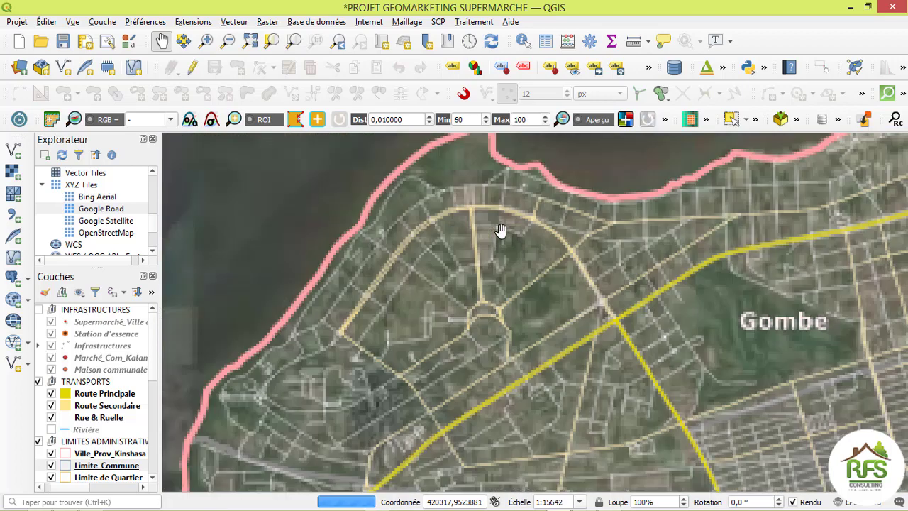
drag(499, 217, 499, 261)
scroll(500, 263, up, 2)
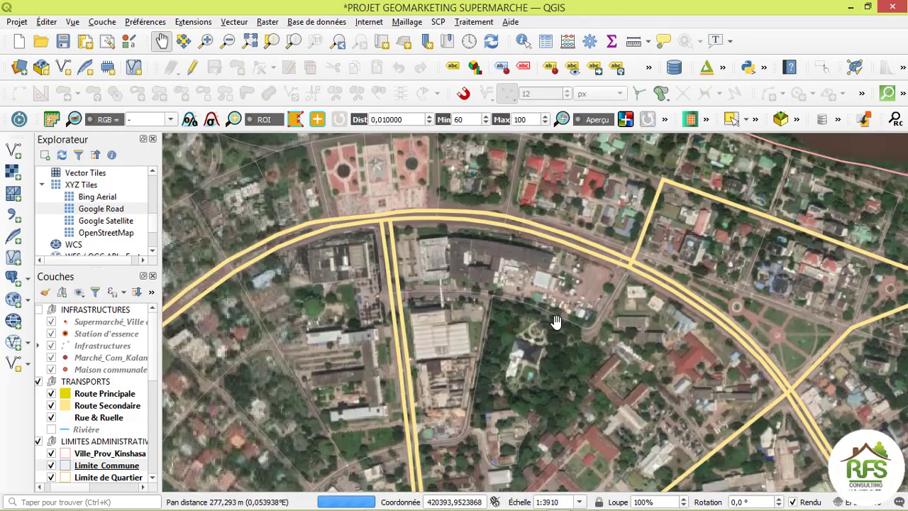
scroll(560, 324, down, 2)
drag(629, 357, 435, 256)
scroll(601, 284, up, 3)
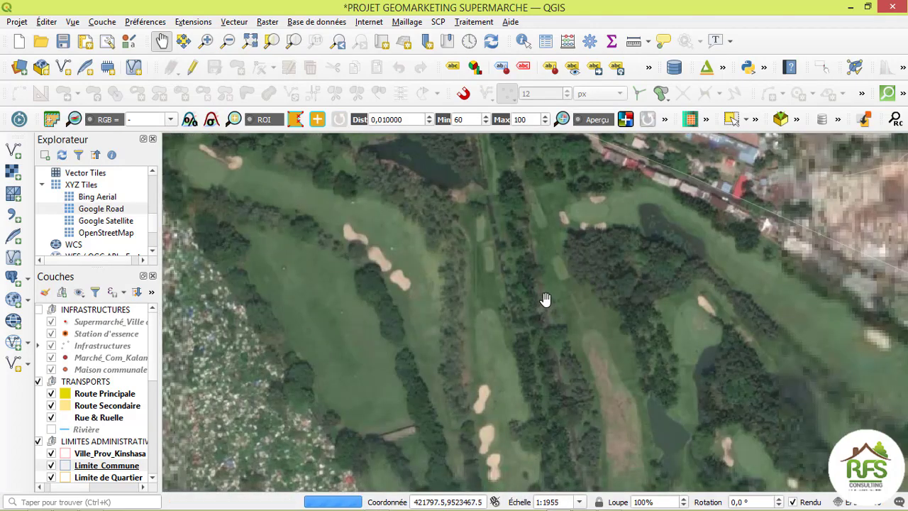
drag(543, 300, 579, 348)
scroll(580, 349, down, 1)
scroll(580, 348, down, 1)
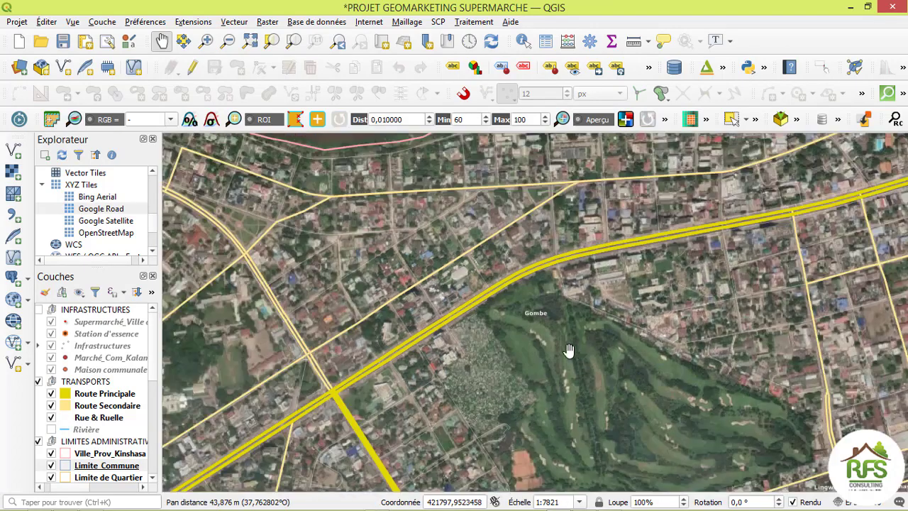
drag(511, 366, 509, 344)
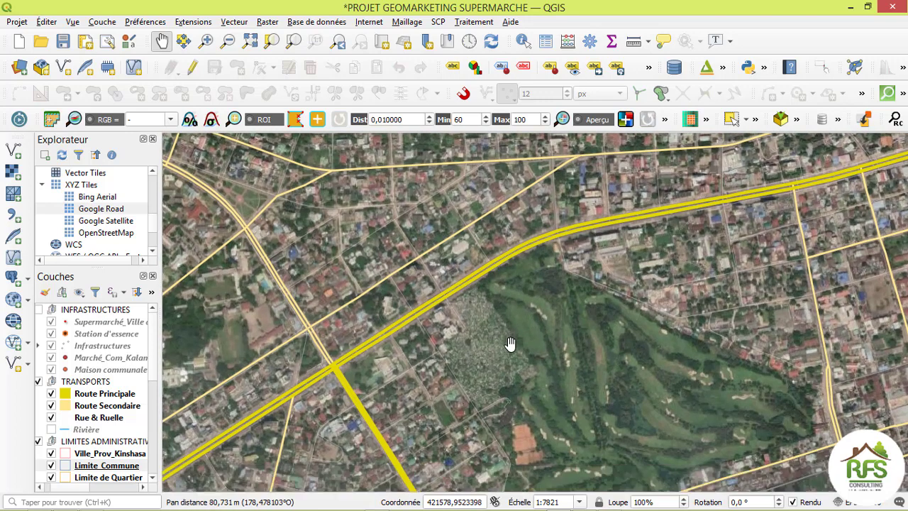
scroll(509, 345, down, 1)
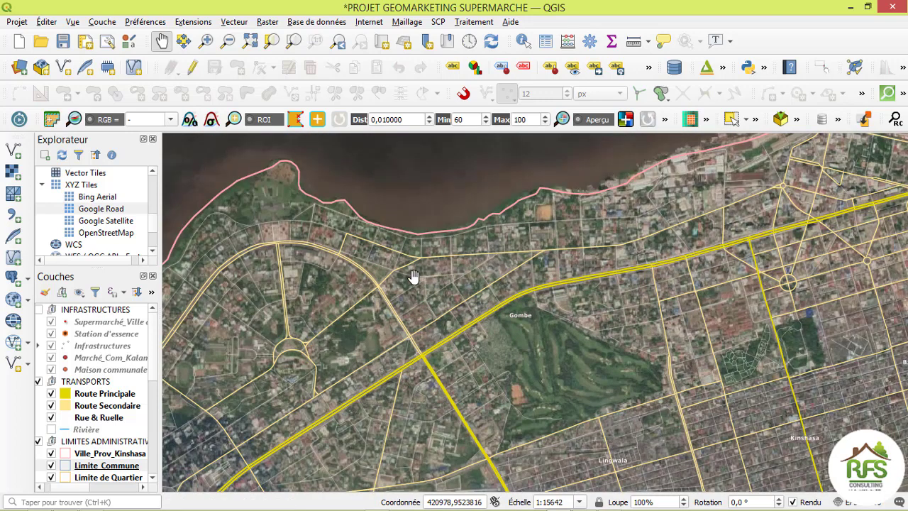
scroll(428, 259, down, 1)
drag(373, 286, 325, 289)
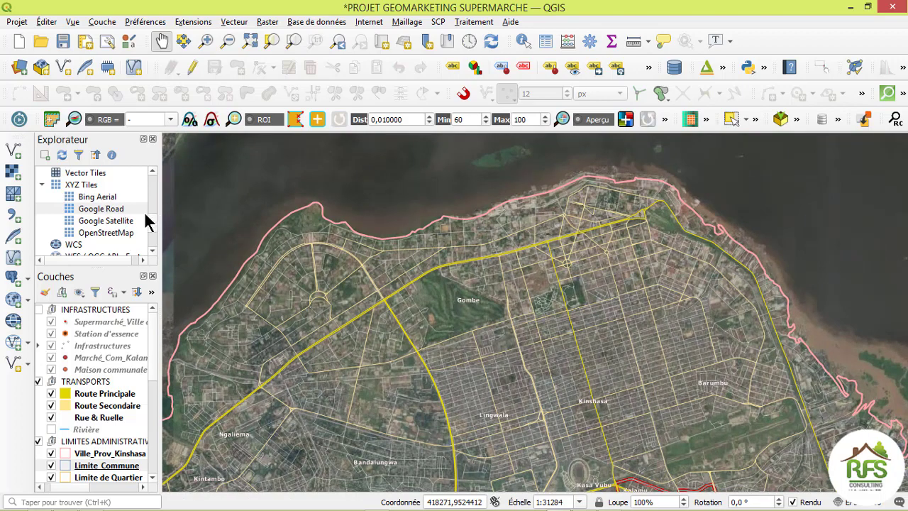
Review the Google Satellite, Bing Aerial and OpenStreetMap entries among the XYZ tile sources, and look over the Gombe area
click(98, 221)
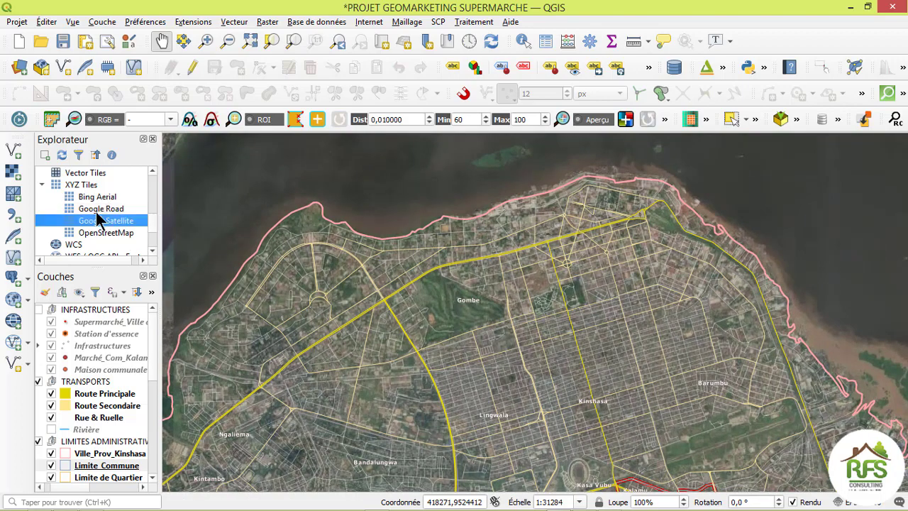
click(100, 199)
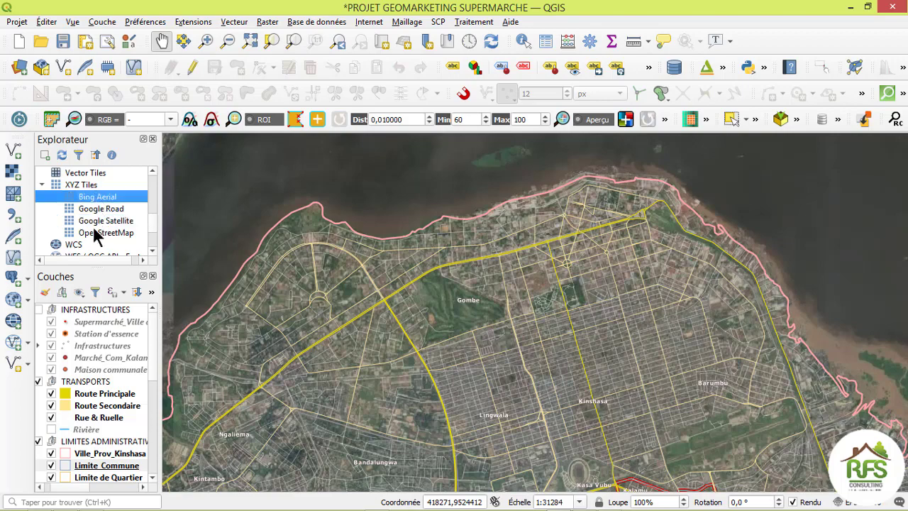
click(99, 234)
drag(354, 299, 411, 298)
drag(271, 306, 235, 310)
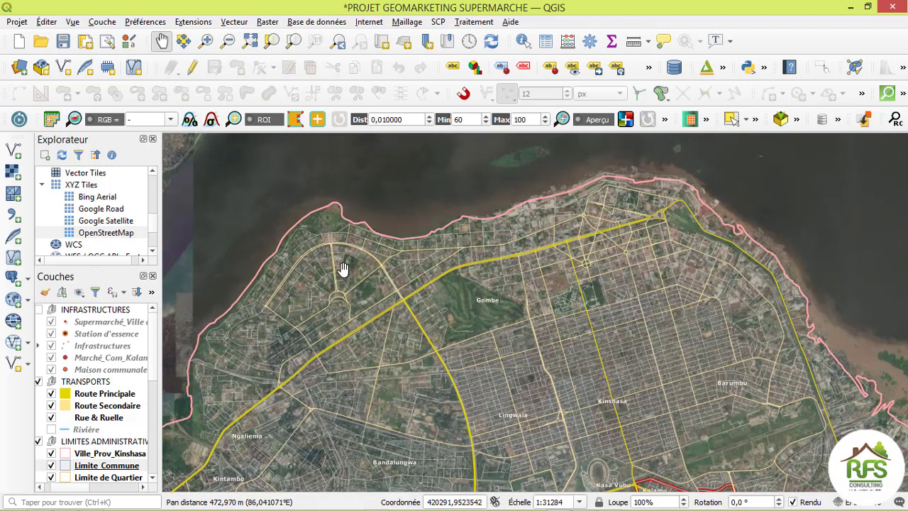
drag(476, 328, 511, 324)
scroll(441, 344, down, 1)
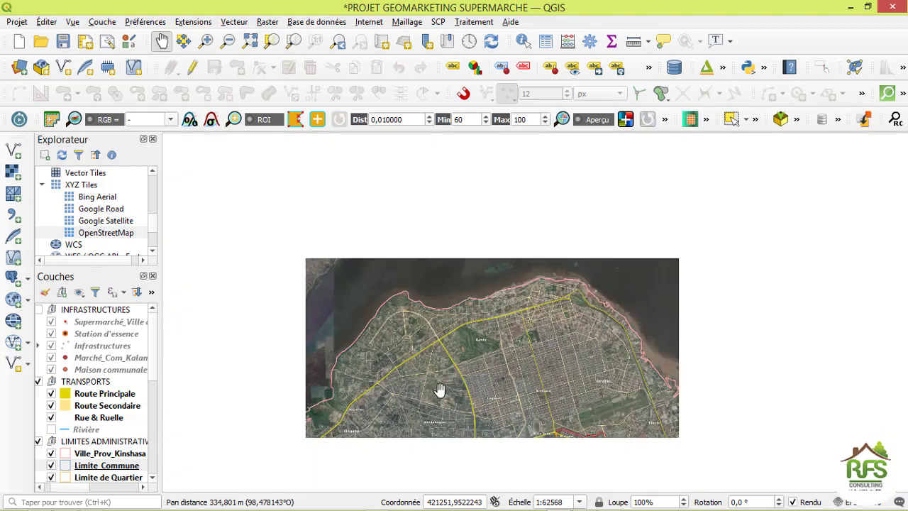
scroll(441, 345, up, 1)
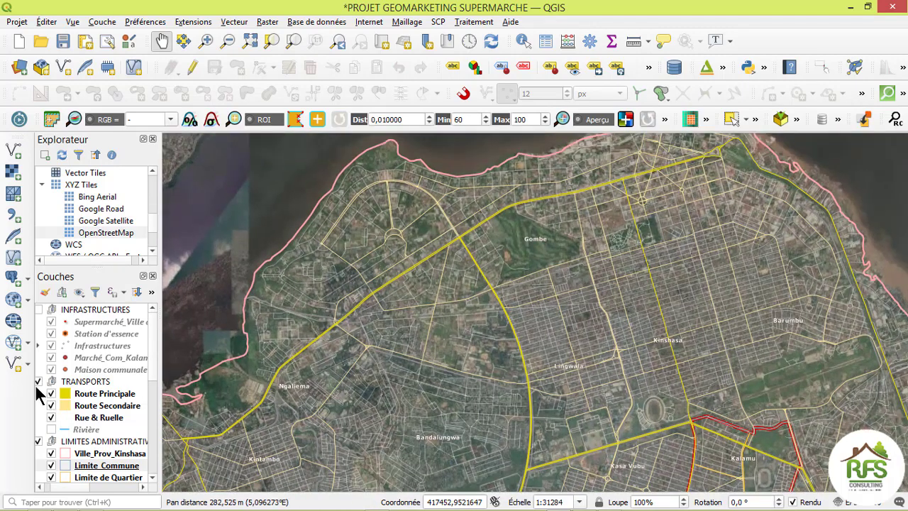
Hide the Route Principale, Route Secondaire and Rue & Ruelle layers in the TRANSPORTS group
click(38, 382)
click(39, 382)
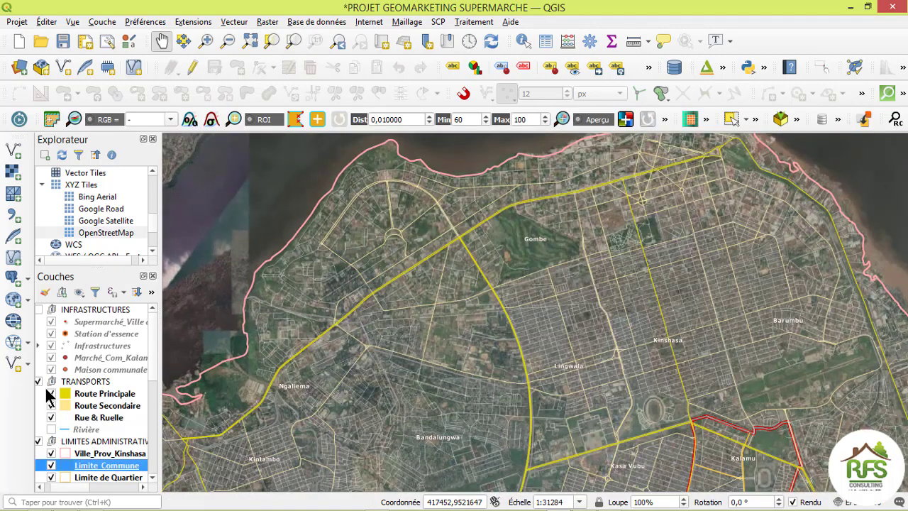
click(50, 393)
click(51, 405)
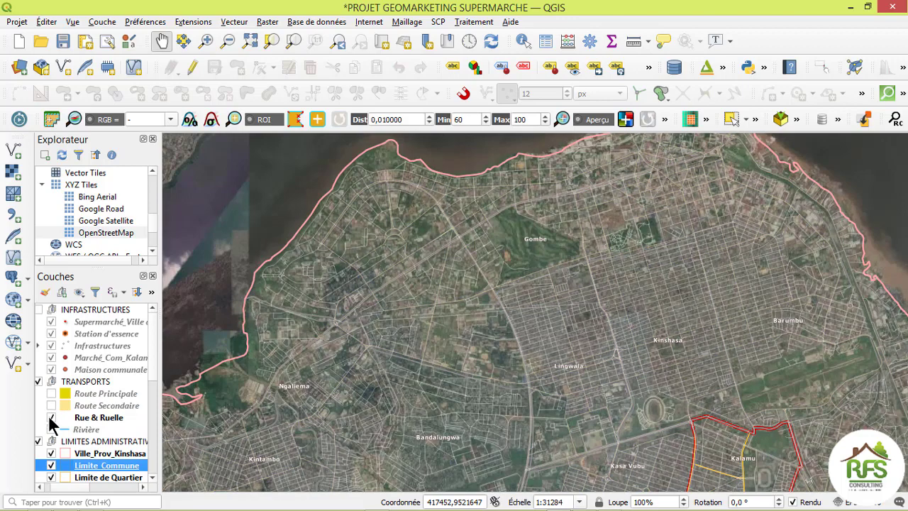
click(50, 418)
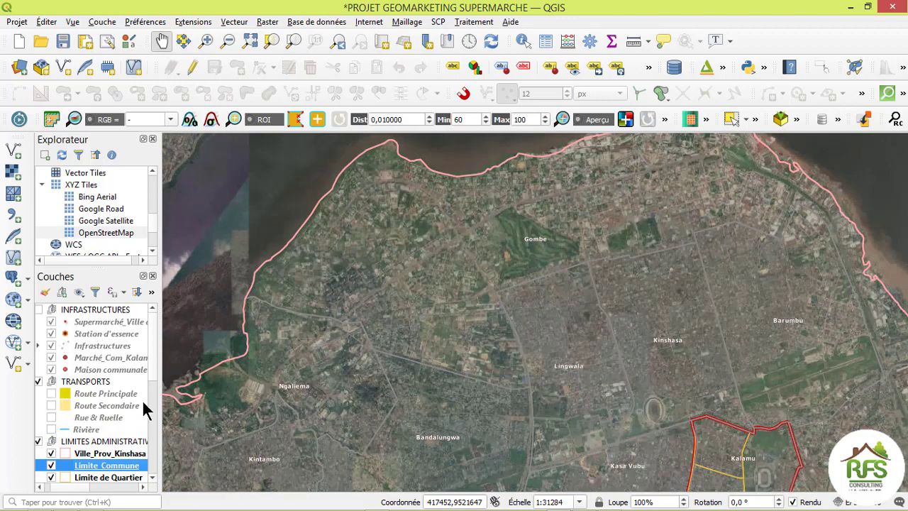
scroll(157, 379, down, 3)
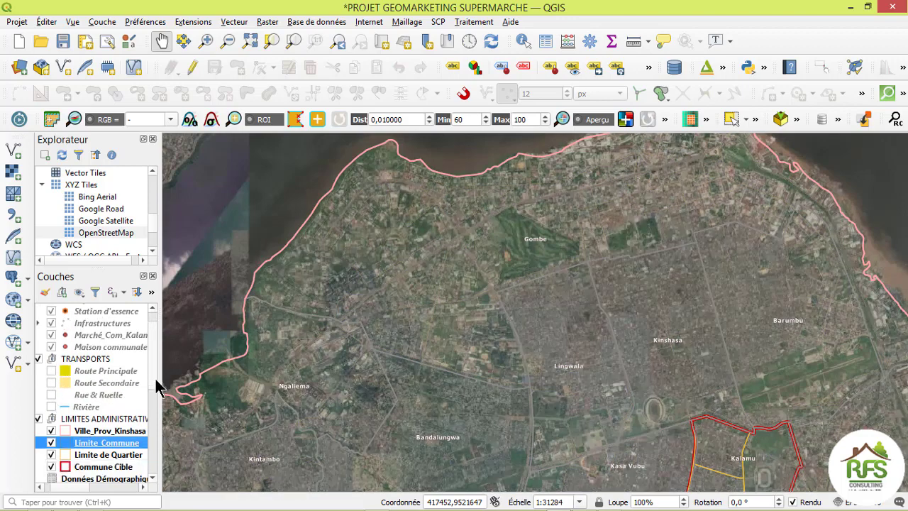
Hide the Google Satellite base imagery so that only the commune boundaries remain on the map
drag(658, 287, 639, 329)
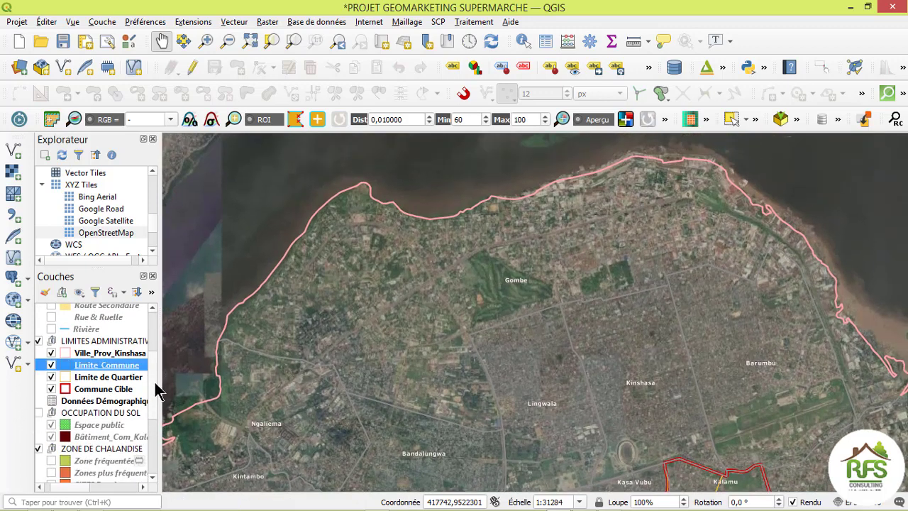
scroll(155, 440, down, 4)
click(50, 465)
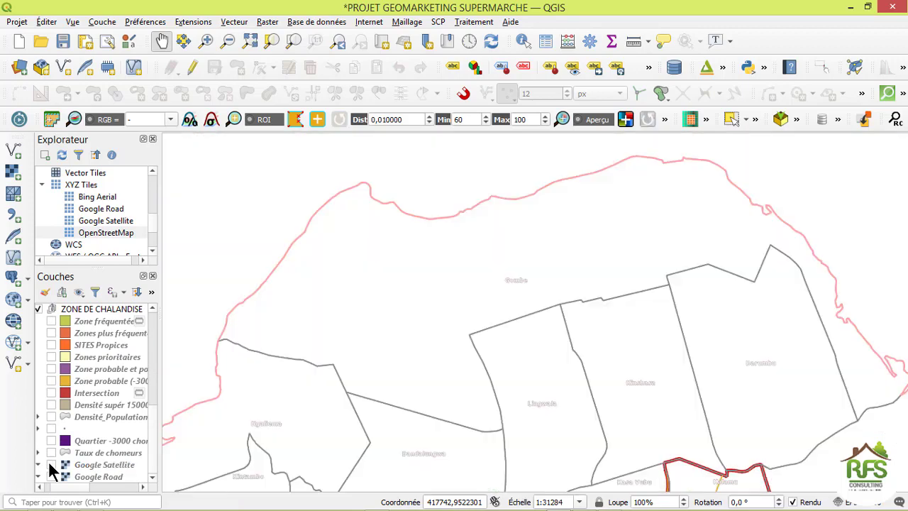
scroll(559, 307, down, 3)
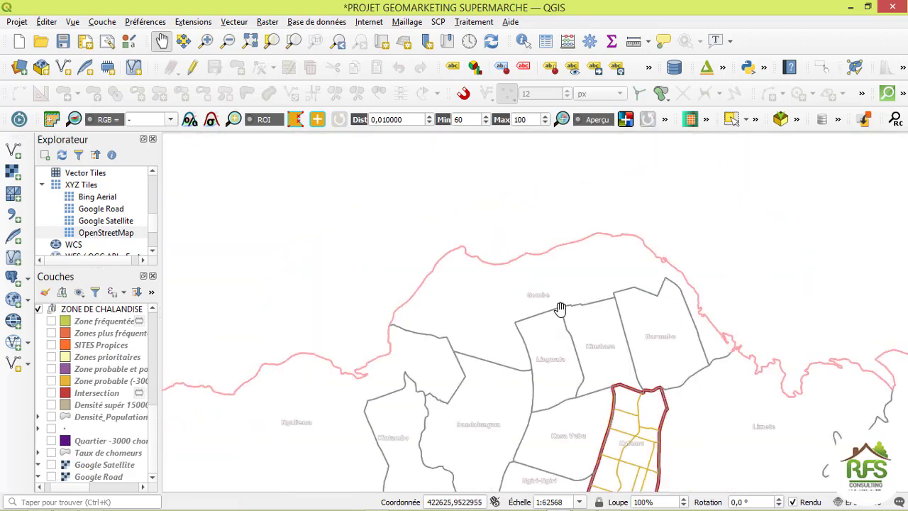
scroll(560, 347, up, 1)
scroll(561, 347, up, 1)
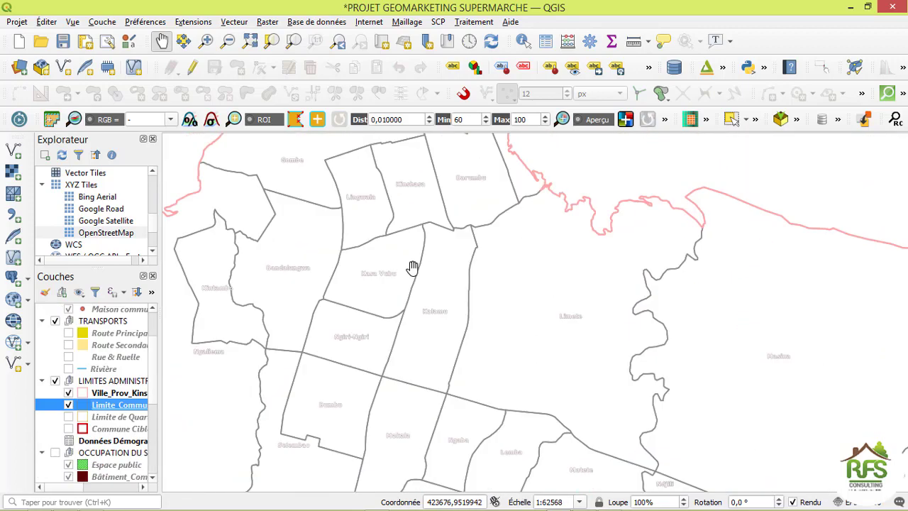
Show the Commune Cible and Limite de Quartier layers in the LIMITES ADMINISTRATIVES group, with the map focused on Kalamu
click(68, 428)
drag(457, 334, 543, 345)
scroll(579, 343, up, 1)
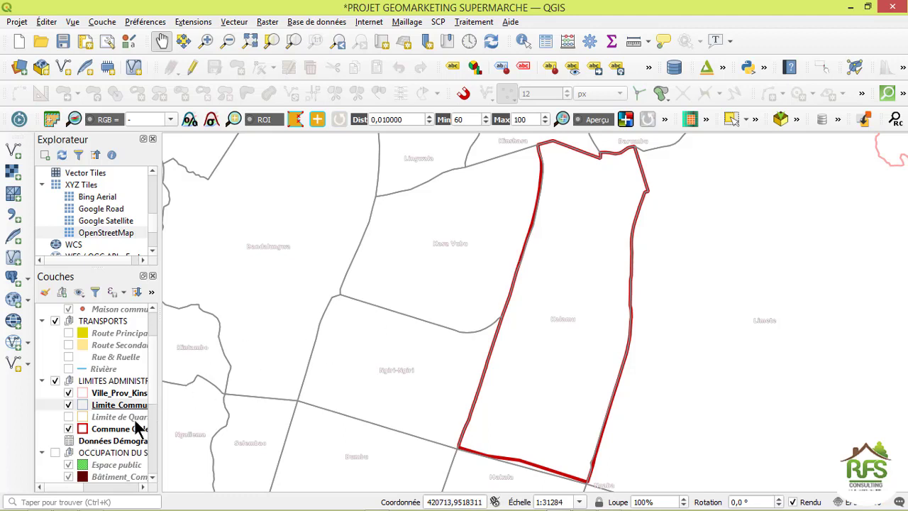
click(67, 417)
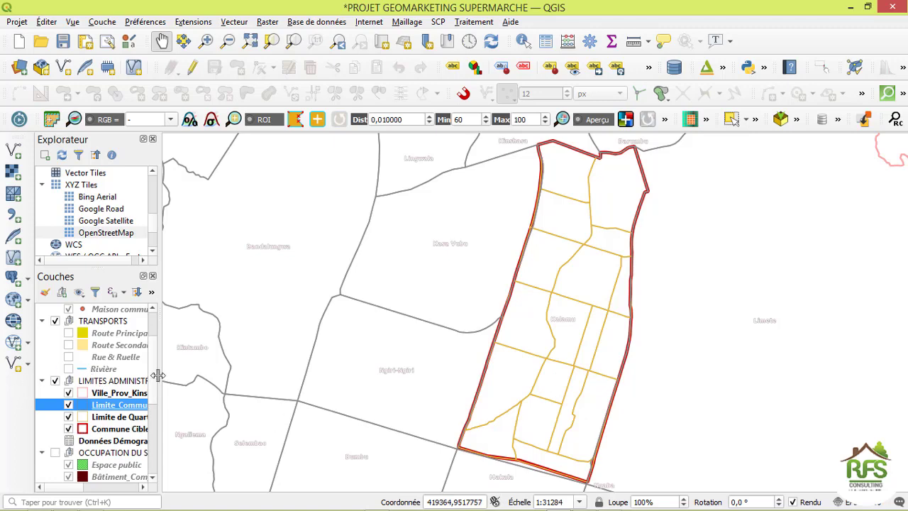
Show the Route Principale and Route Secondaire layers in the TRANSPORTS group across the Kinshasa communes
click(69, 333)
scroll(618, 274, down, 2)
drag(588, 322, 537, 318)
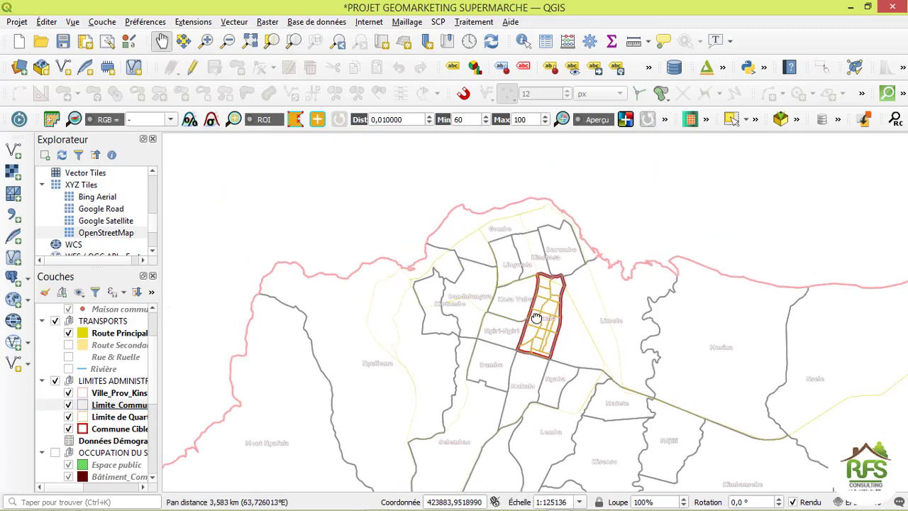
scroll(537, 318, up, 1)
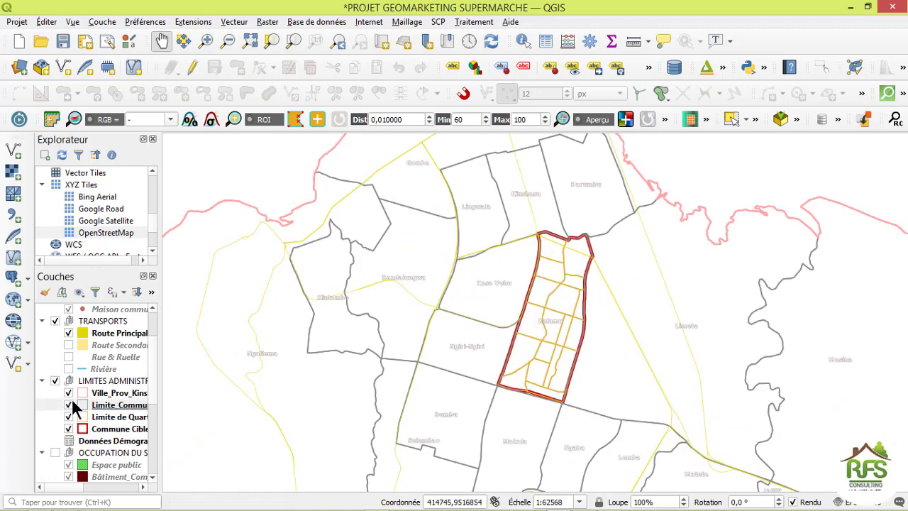
click(68, 344)
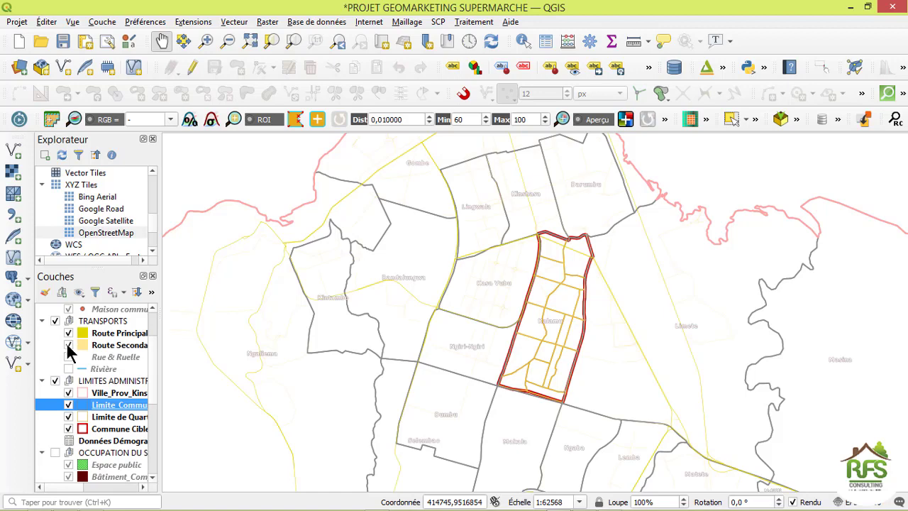
scroll(554, 293, down, 1)
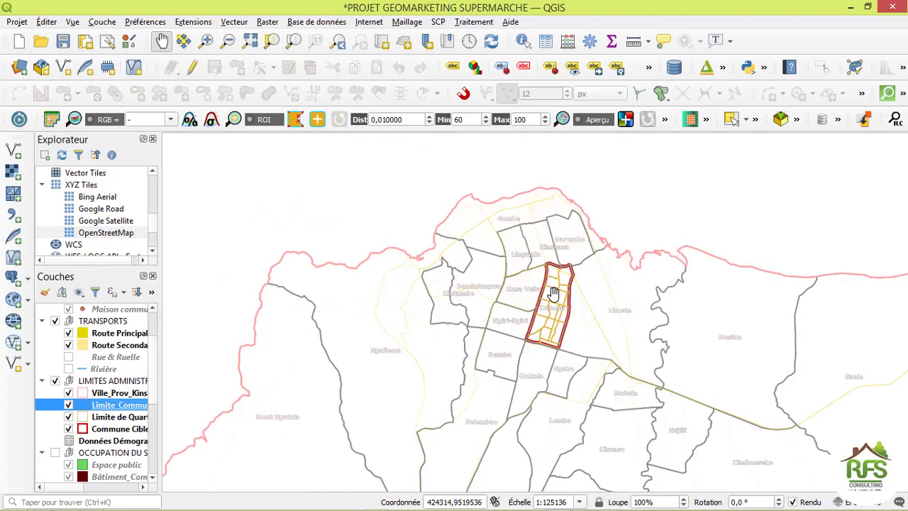
scroll(554, 293, up, 1)
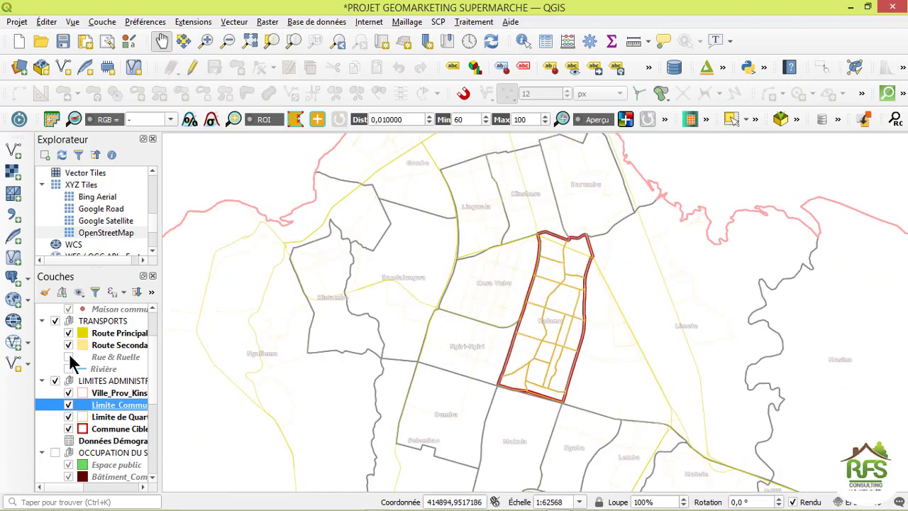
Show the Google Satellite imagery beneath the boundaries and roads, keeping Gombe and Kalamu in view
scroll(73, 448, down, 5)
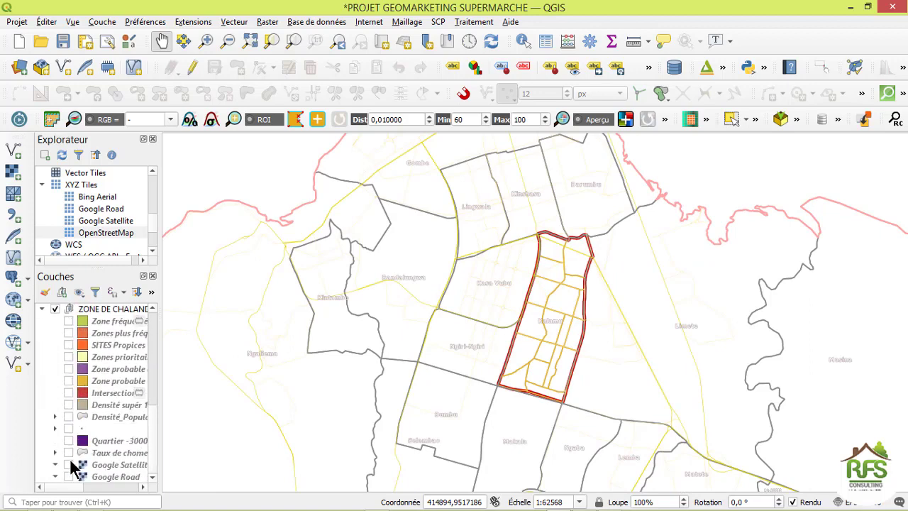
click(68, 464)
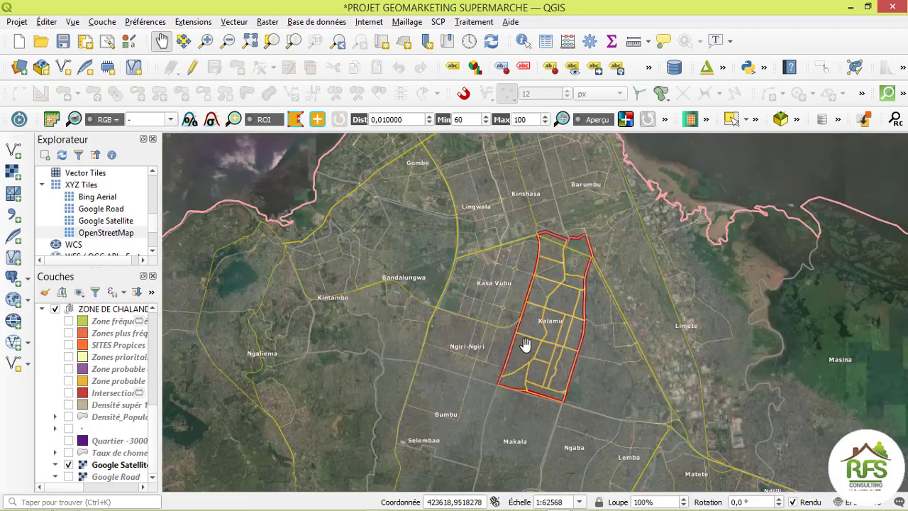
drag(527, 346, 552, 409)
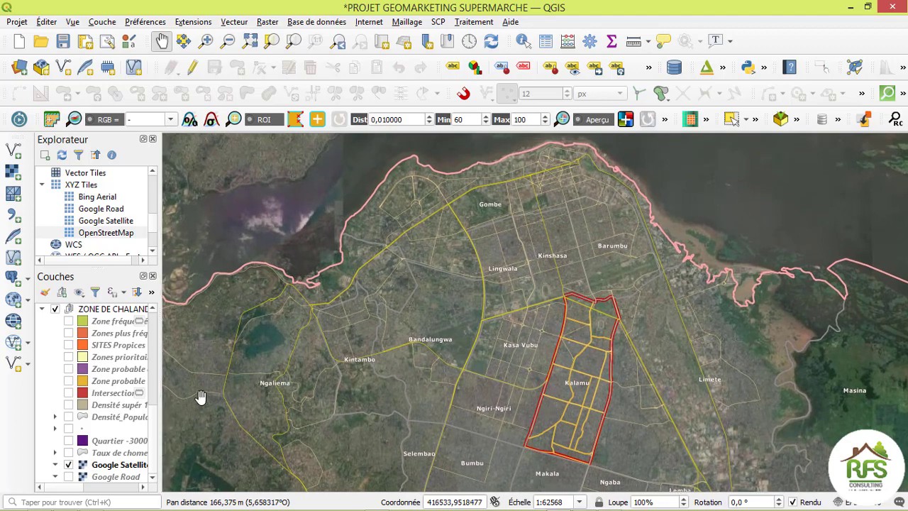
Show the Rue & Ruelle layer over the satellite imagery and focus the map on the street network in Kalamu
scroll(86, 376, up, 3)
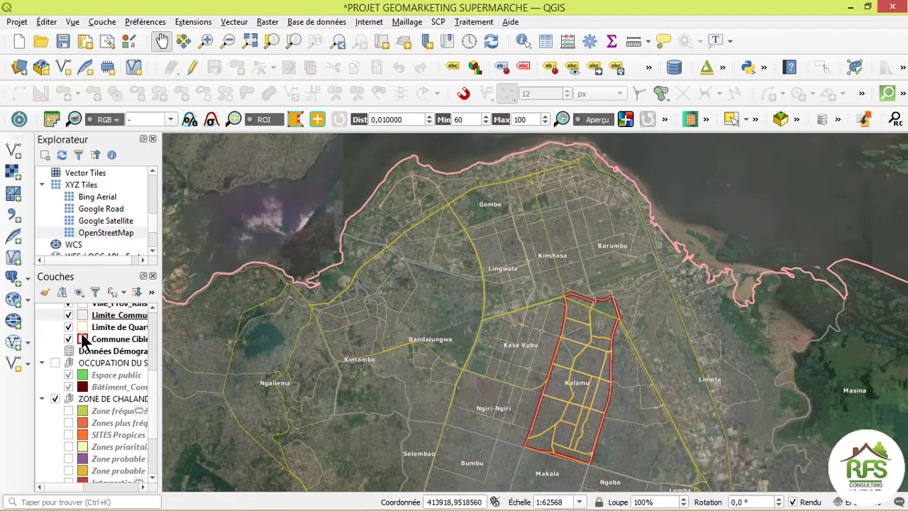
scroll(84, 339, up, 2)
scroll(73, 369, up, 1)
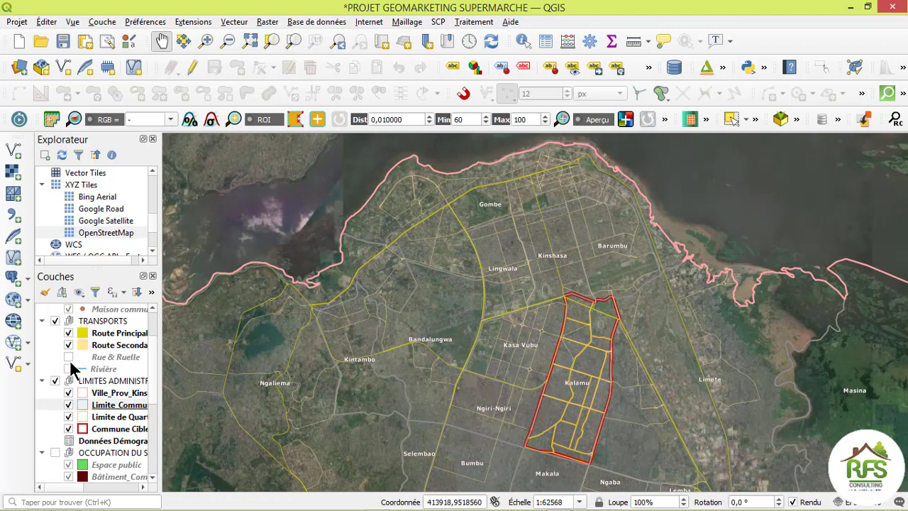
click(69, 357)
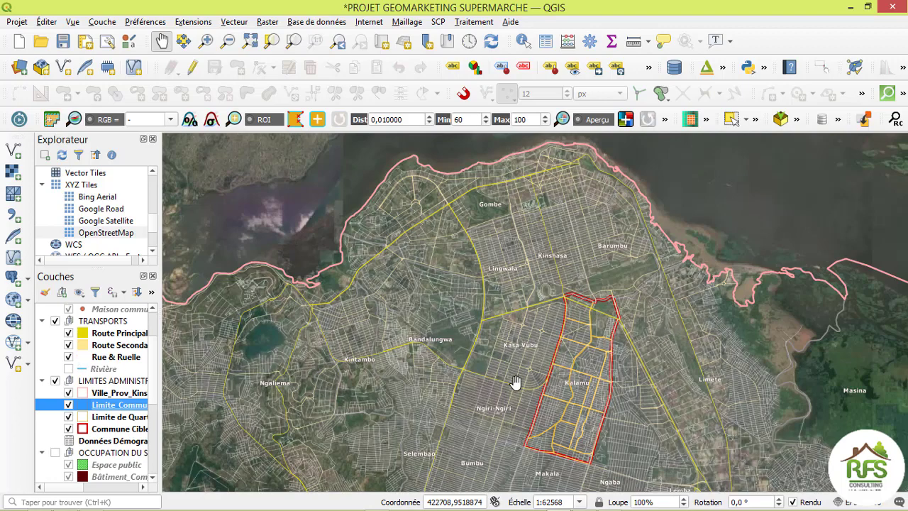
drag(575, 384, 561, 300)
scroll(561, 299, up, 1)
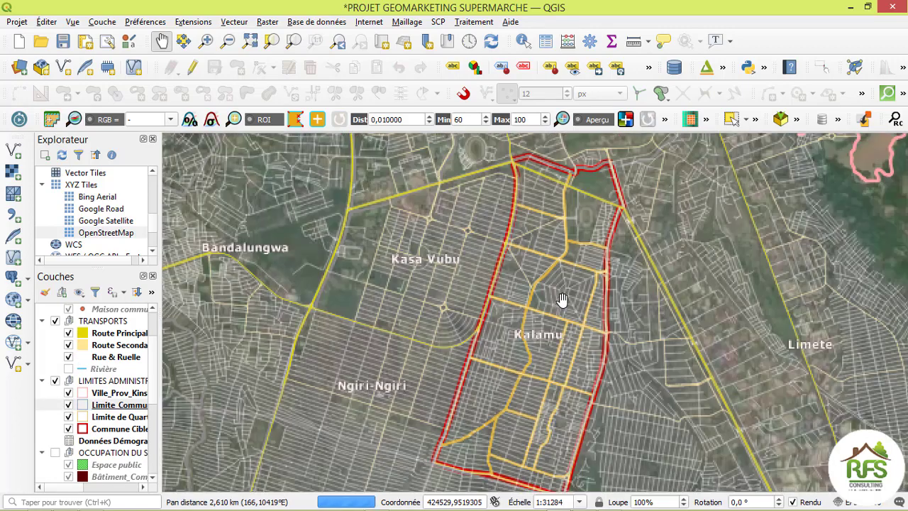
drag(570, 366, 572, 355)
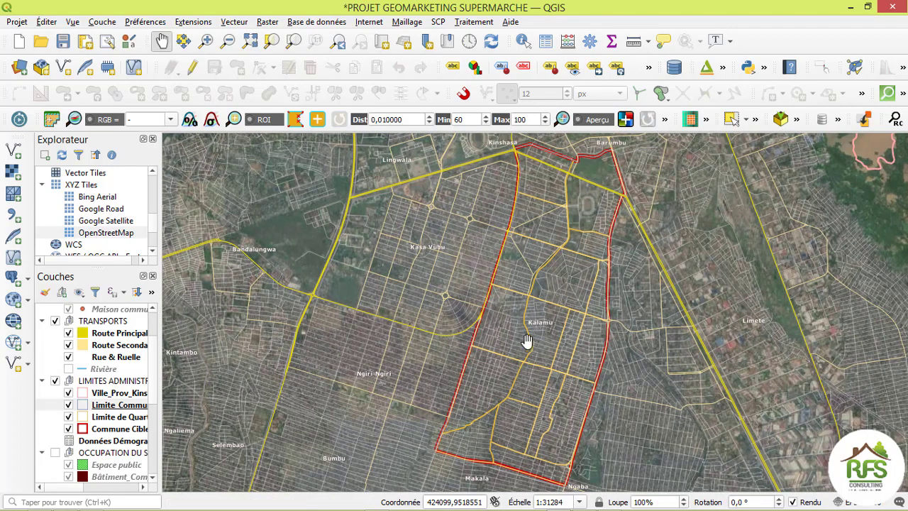
Hide the Google Satellite imagery behind Kalamu's roads and infrastructure points
scroll(95, 330, up, 2)
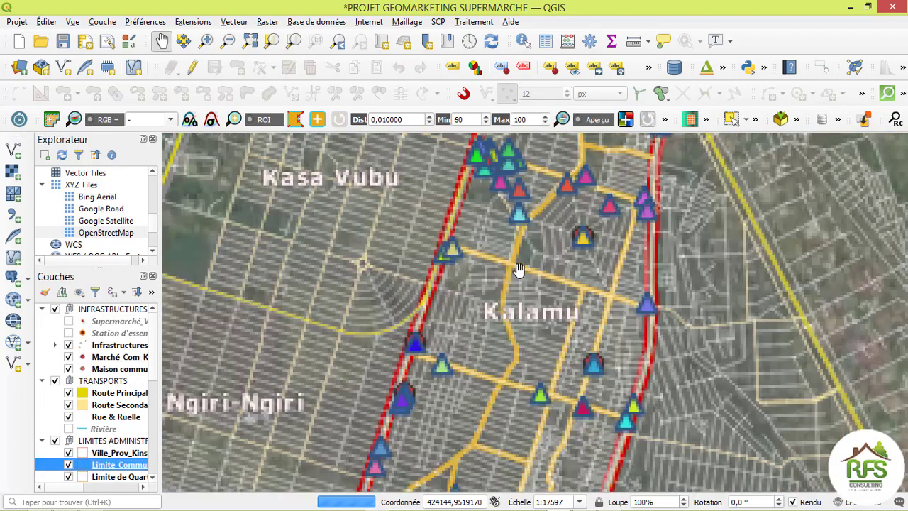
drag(528, 283, 514, 311)
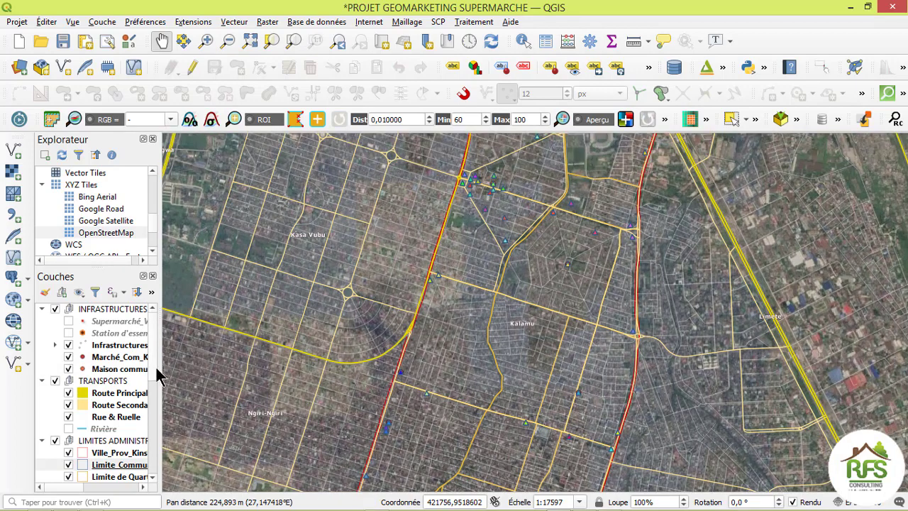
drag(154, 374, 158, 470)
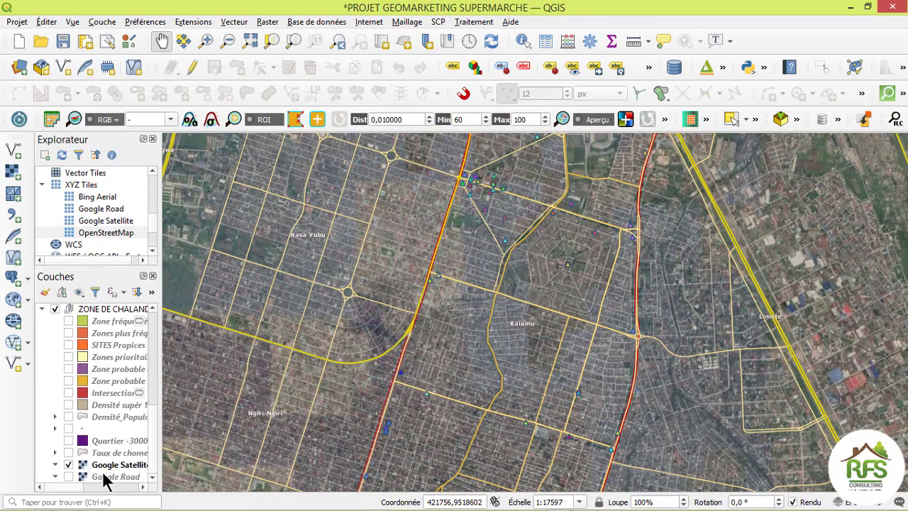
click(69, 465)
Examine how the supermarket, fuel station and infrastructure points are distributed across Kinshasa, then close up in northern Kalamu
scroll(419, 323, down, 2)
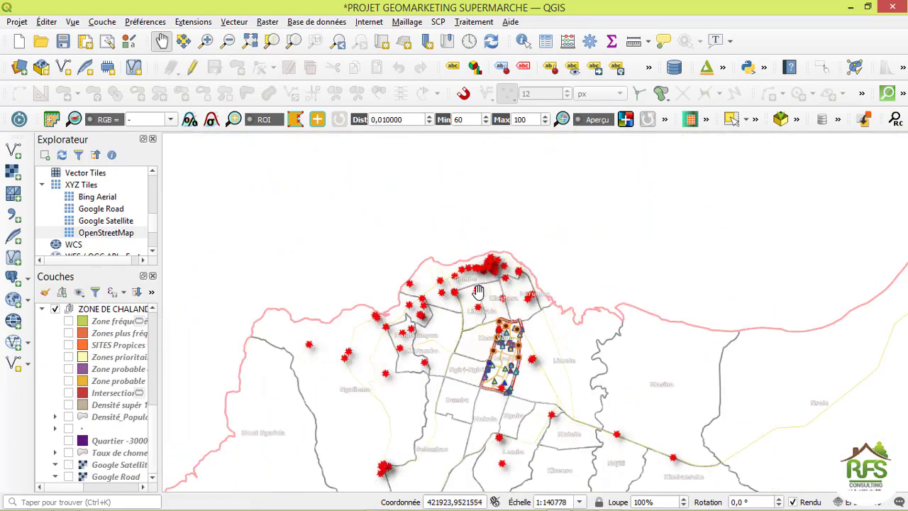
drag(410, 392, 479, 321)
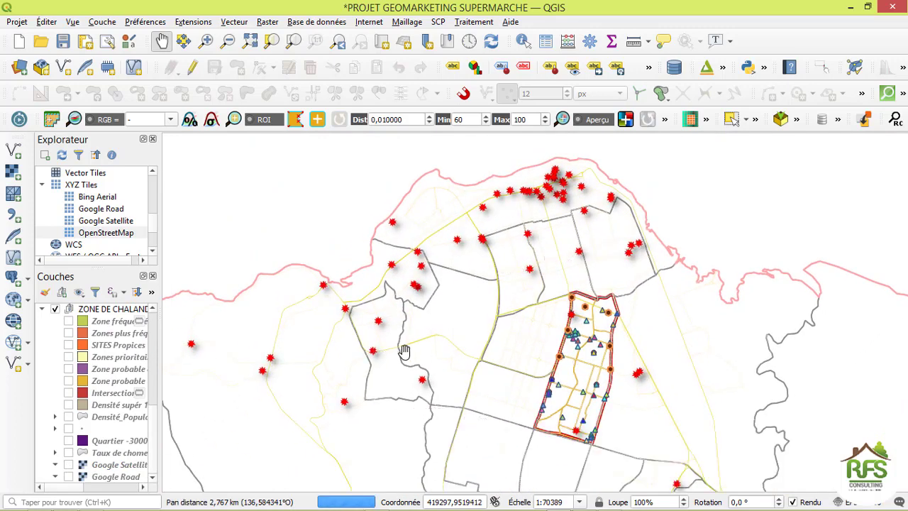
scroll(358, 376, up, 1)
scroll(533, 349, down, 3)
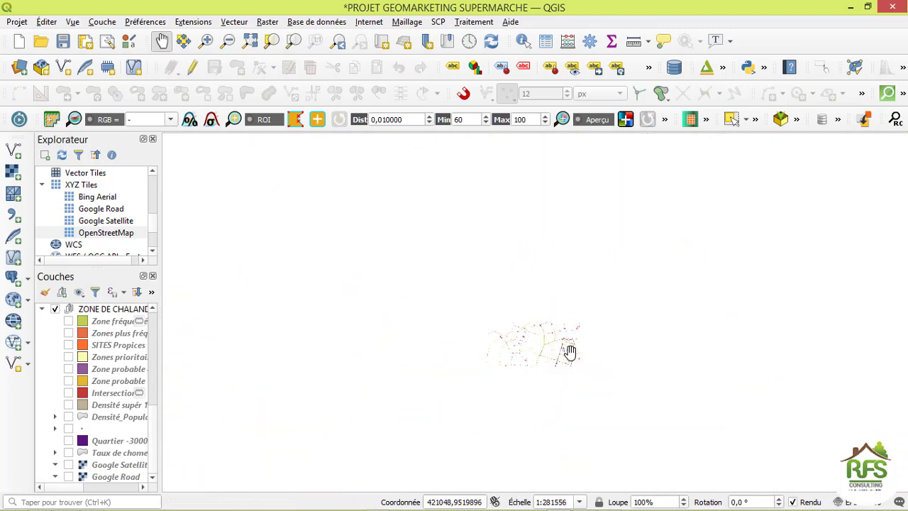
scroll(573, 370, up, 3)
drag(550, 328, 549, 374)
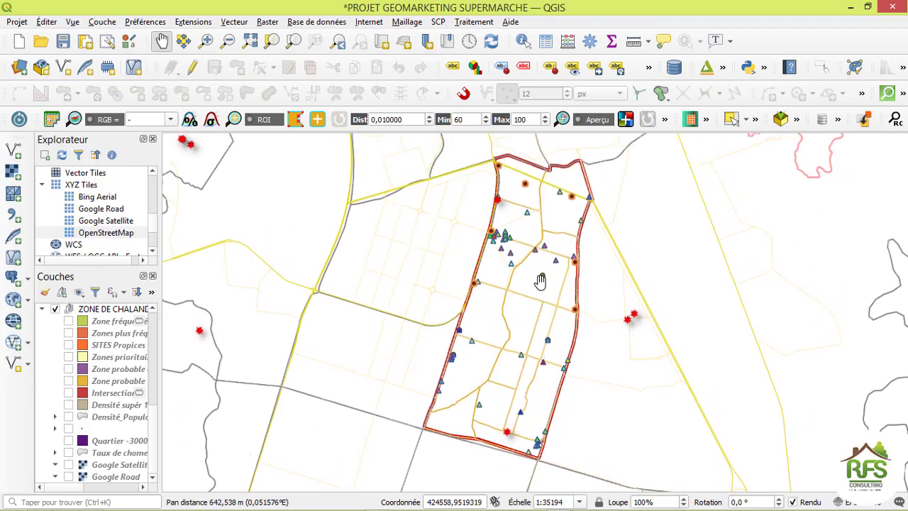
scroll(540, 282, up, 1)
drag(499, 286, 493, 330)
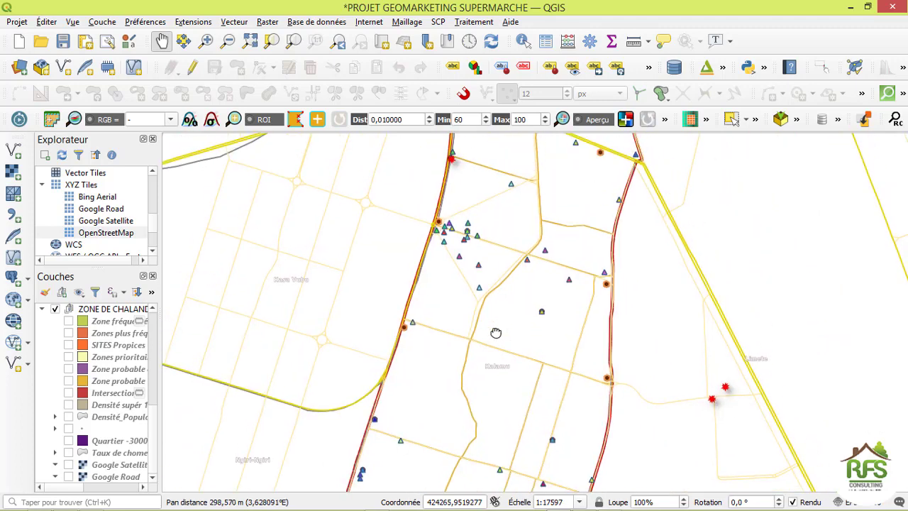
drag(522, 275, 511, 339)
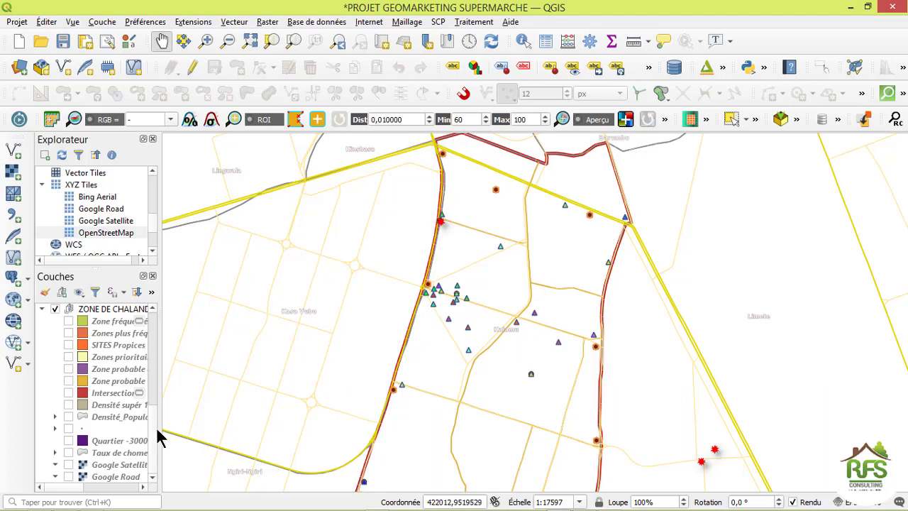
Turn the Google Satellite layer back on and frame the communes from Ngaliema to Masina with all the supermarket points
scroll(153, 426, up, 3)
scroll(149, 454, down, 3)
click(69, 465)
scroll(435, 328, down, 2)
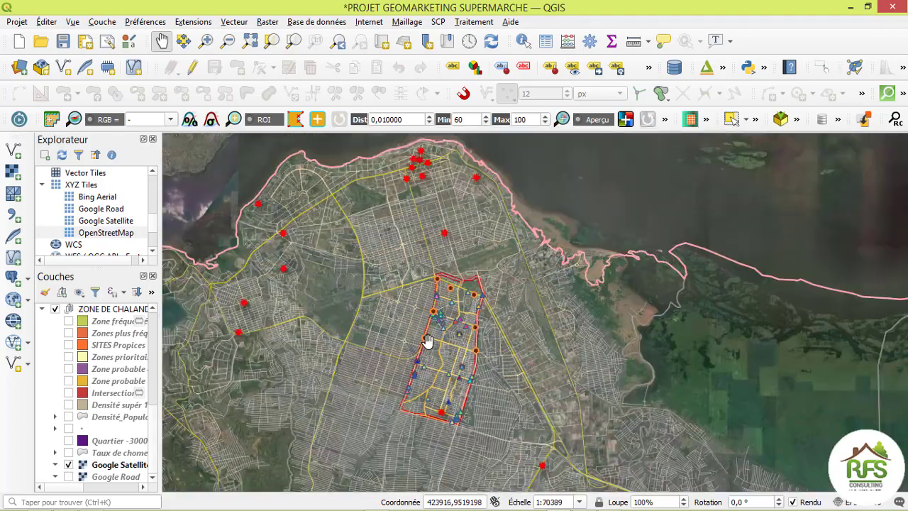
drag(427, 340, 545, 367)
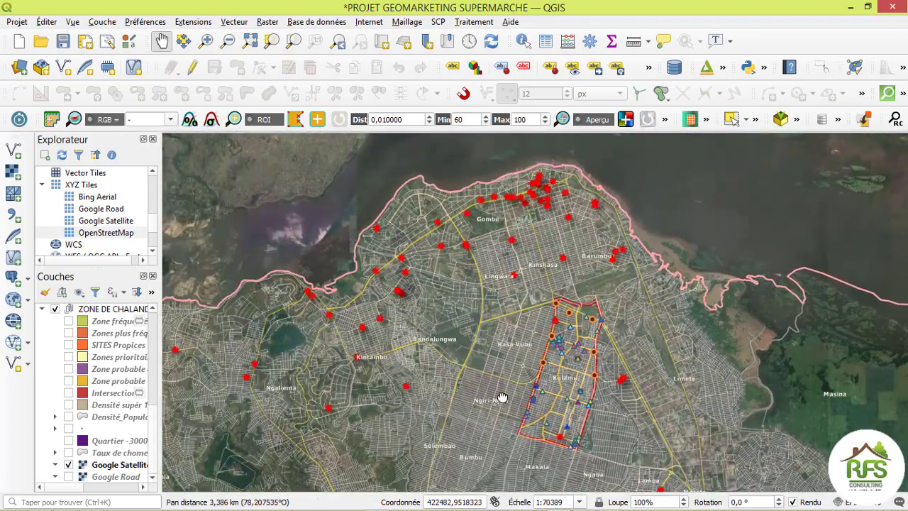
drag(502, 397, 509, 378)
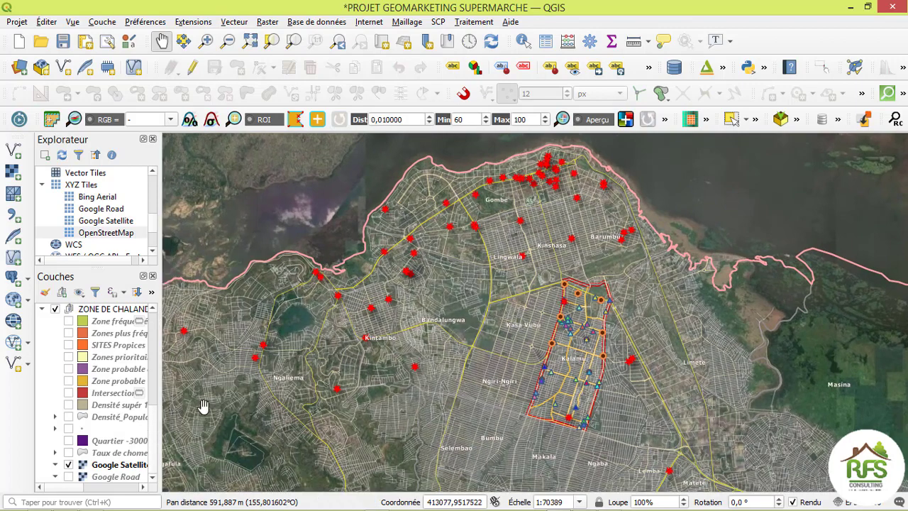
drag(496, 281, 496, 286)
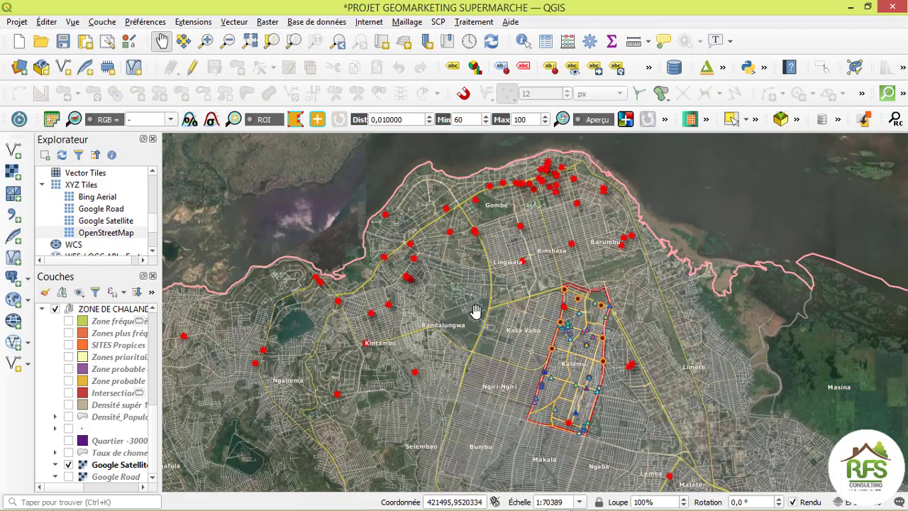
Switch to the SIG & GEOMARKETING presentation in PowerPoint and start the slide show from the current slide
mouse_move(474, 506)
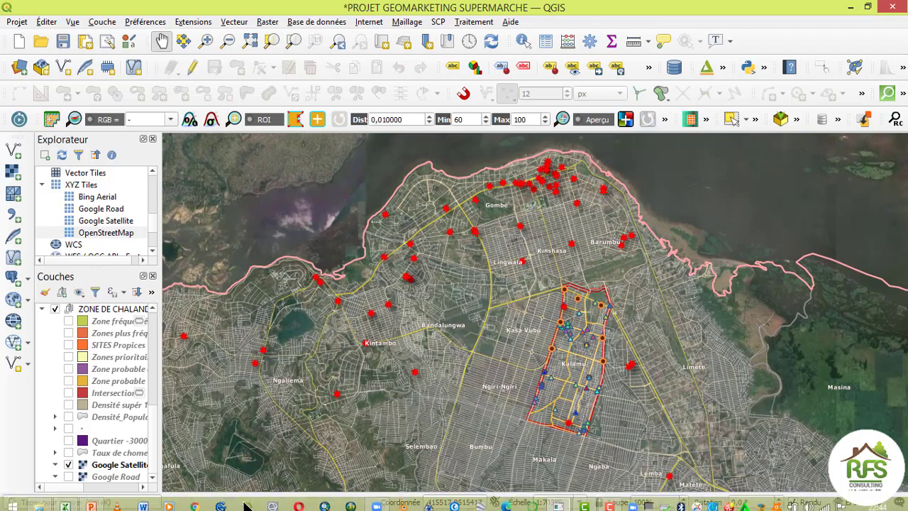
click(93, 501)
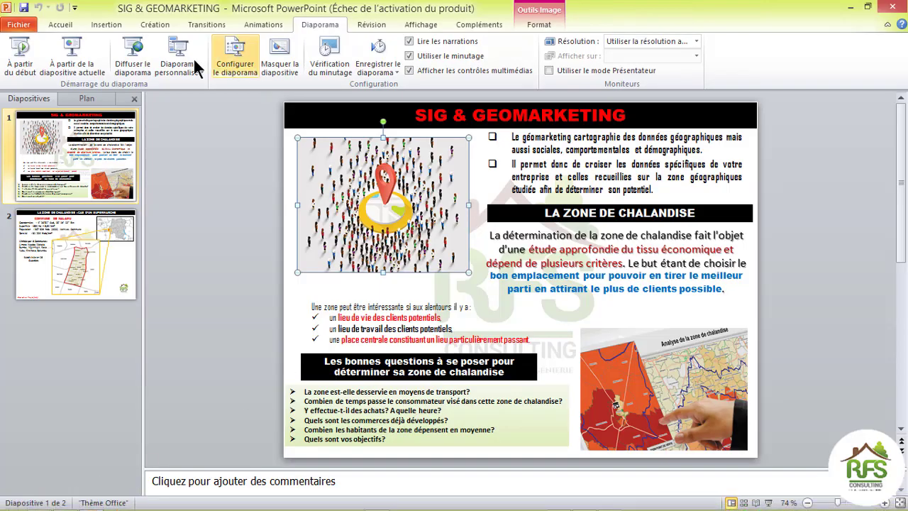
click(68, 46)
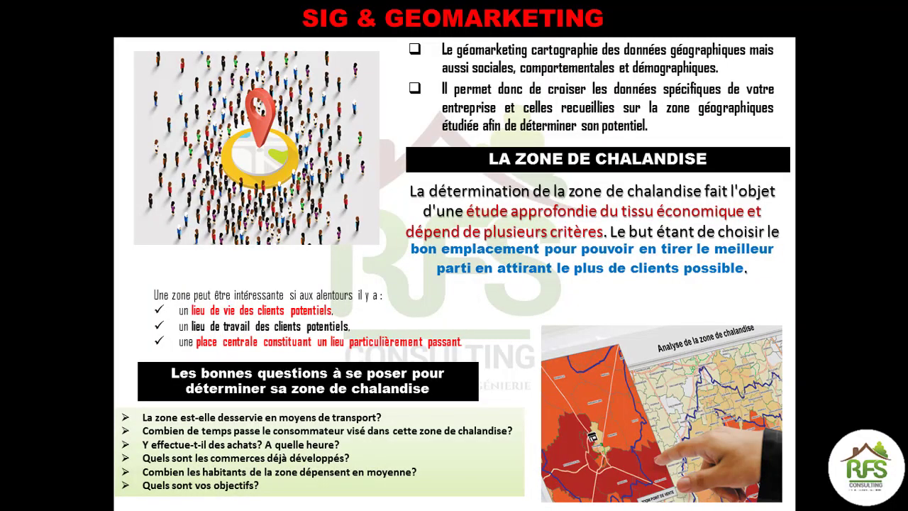
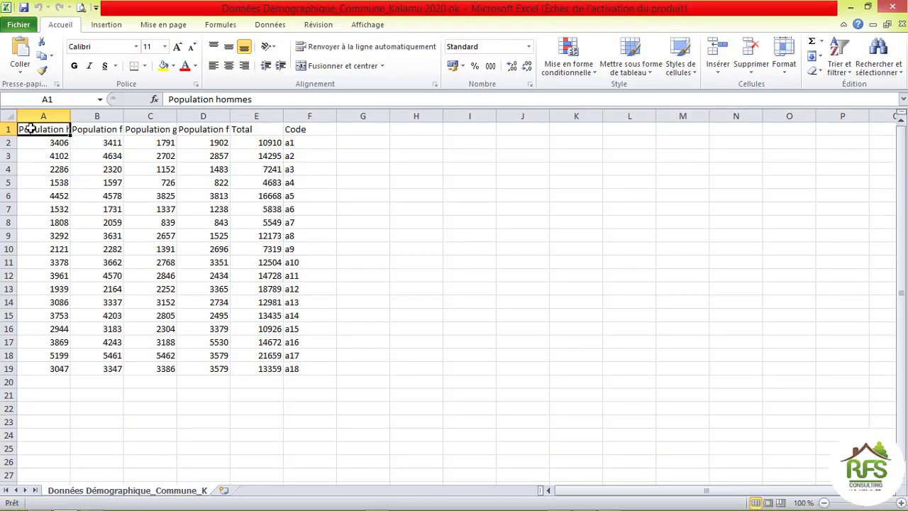
Highlight the whole demographic table A1:F19 of the Kalamu workbook, then its Code column down to row 19
drag(29, 128, 286, 365)
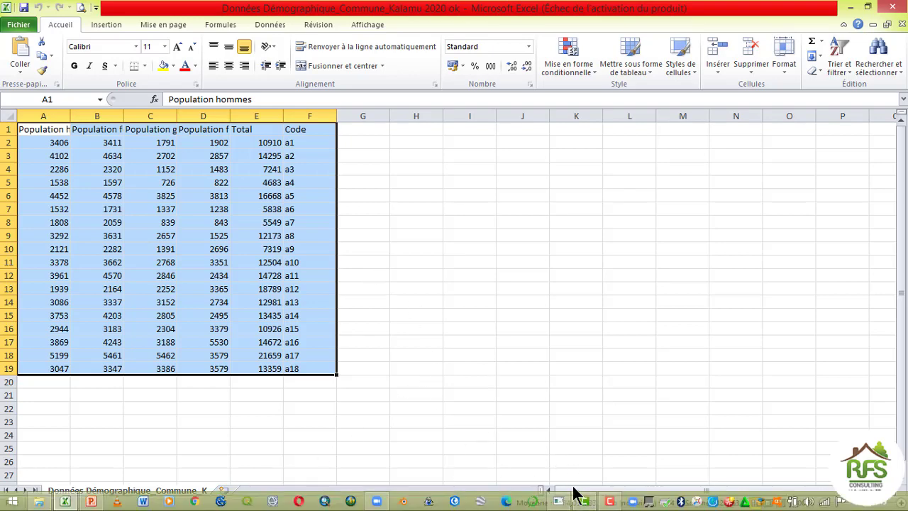
click(305, 113)
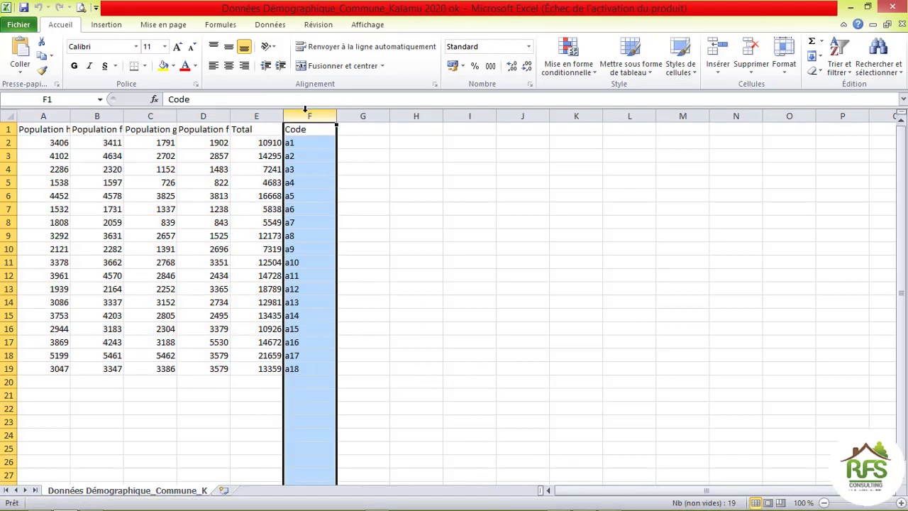
drag(297, 131, 296, 364)
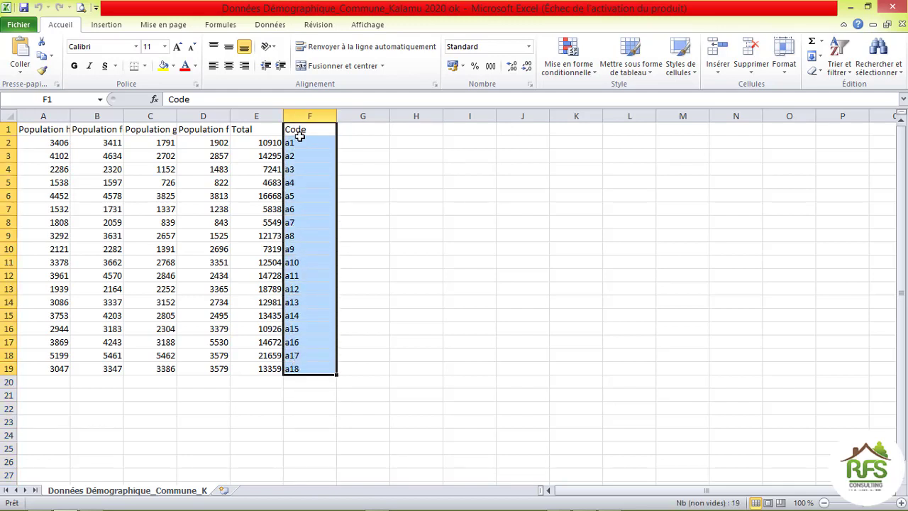
Switch to QGIS and examine the attribute table of the Limite de Quartier layer, especially its Code field
click(553, 501)
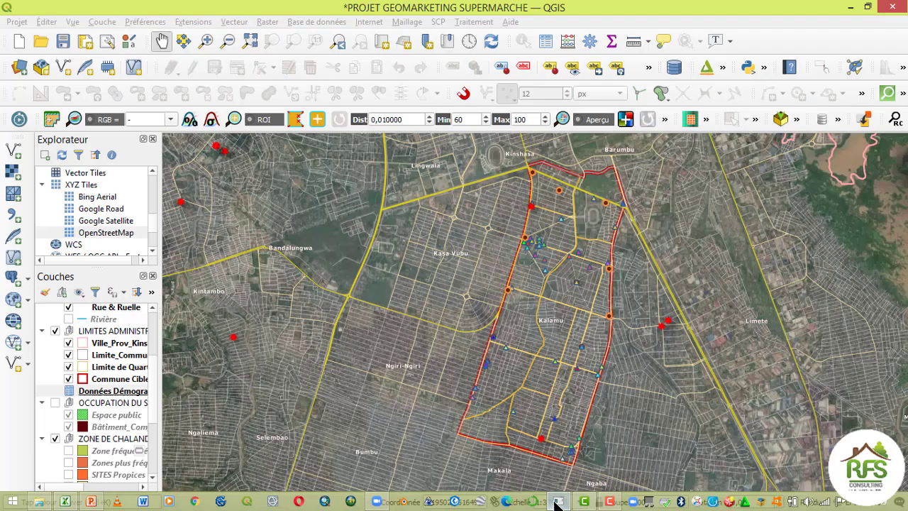
click(106, 369)
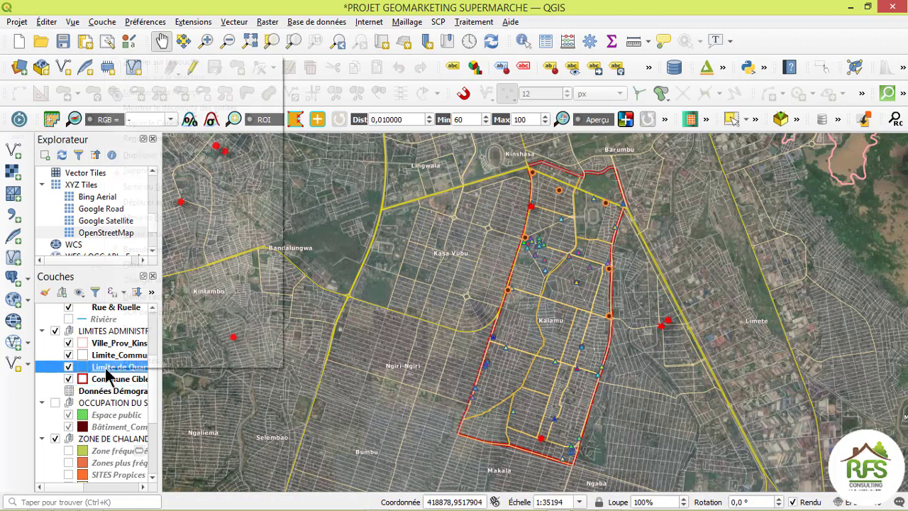
right_click(107, 370)
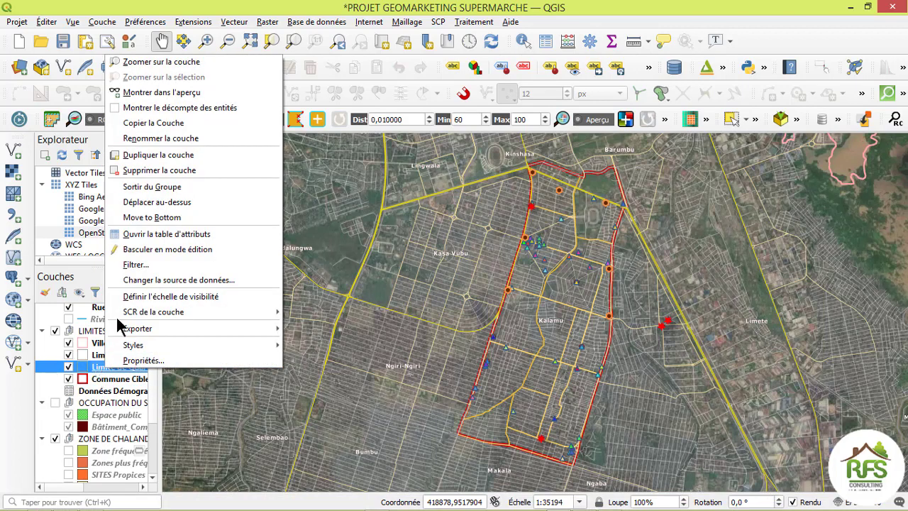
click(142, 233)
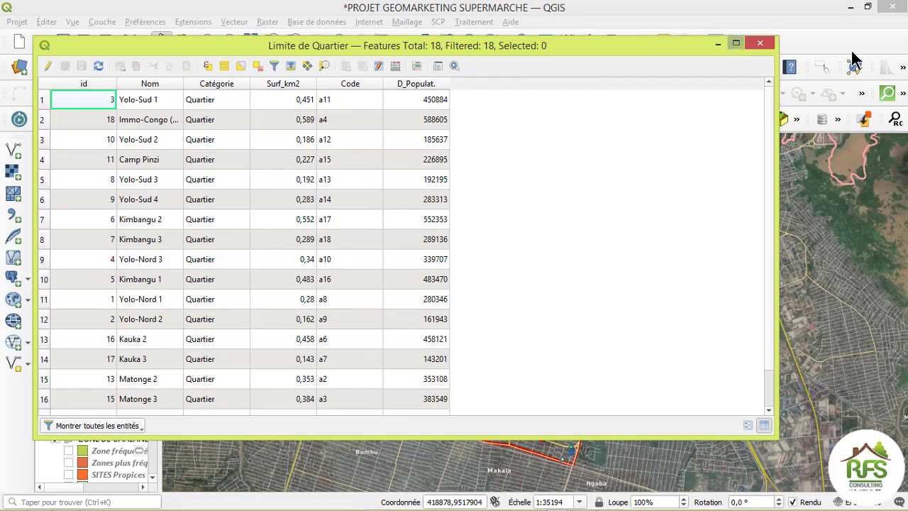
click(760, 44)
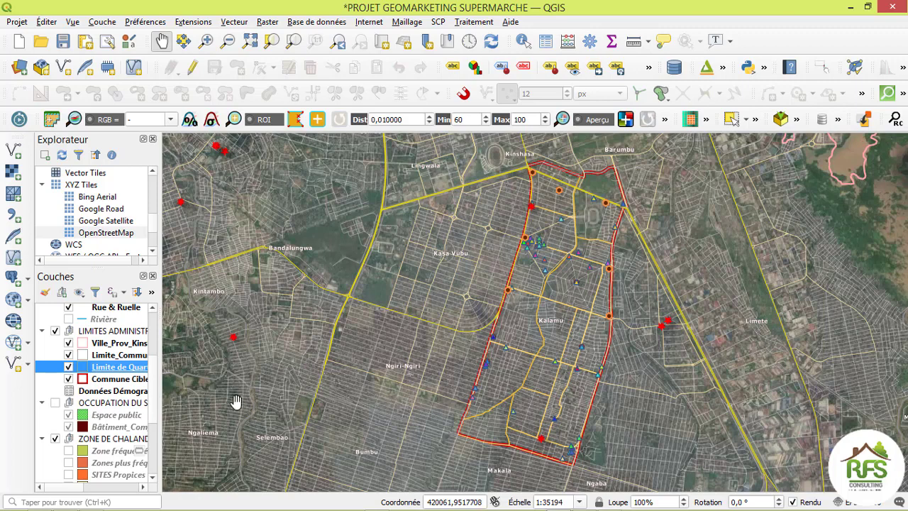
Start a vector join on the Limite de Quartier layer with Données Démographique_Commune_Kalamu 2020 ok as the join layer
mouse_move(154, 386)
mouse_down()
mouse_move(152, 407)
mouse_move(151, 395)
mouse_up()
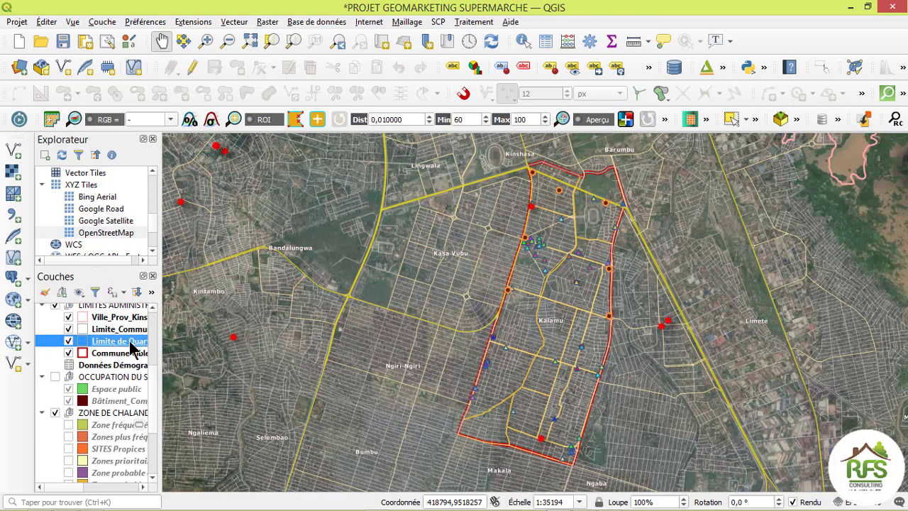
right_click(130, 345)
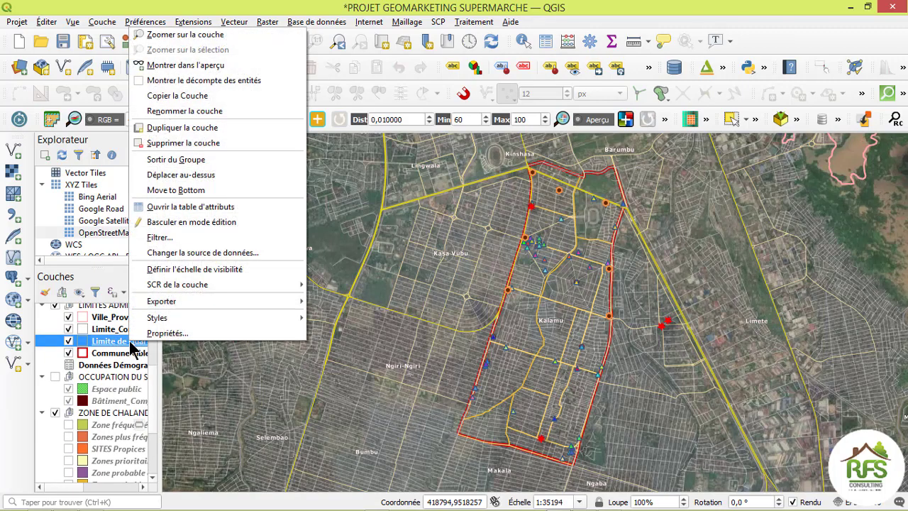
click(158, 334)
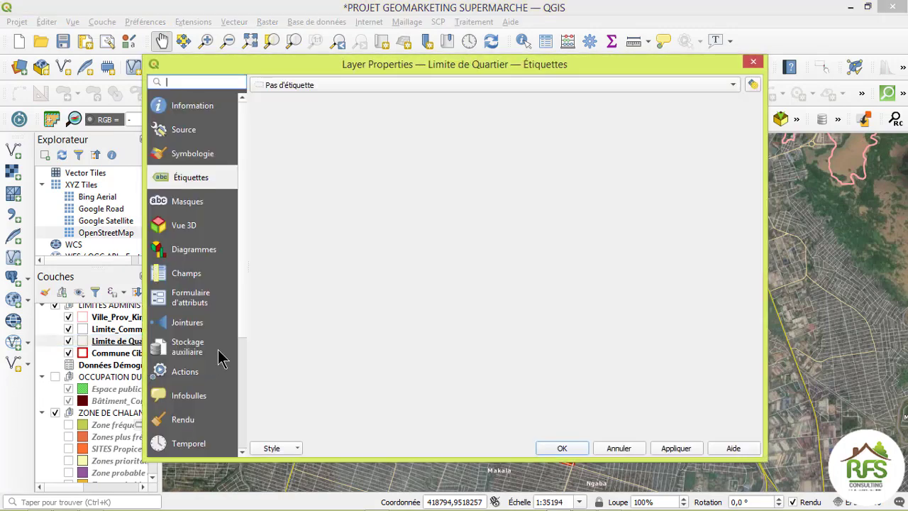
click(177, 325)
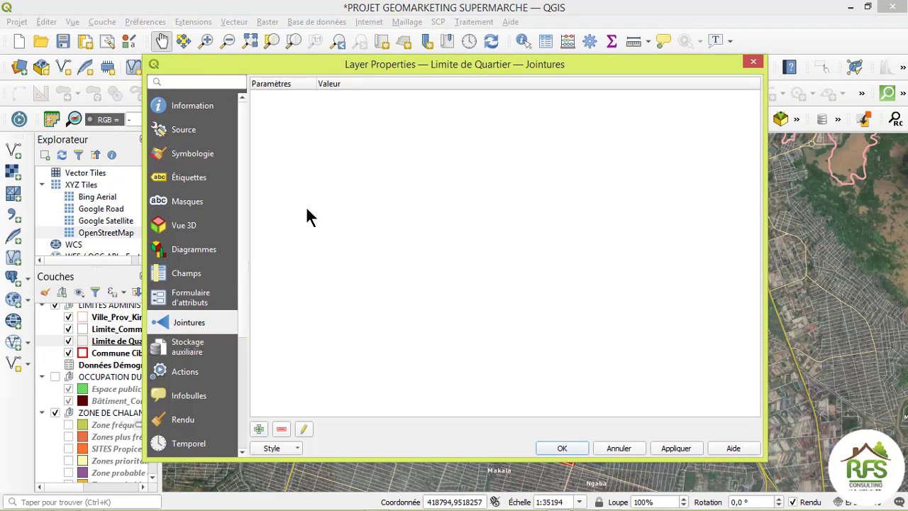
click(264, 431)
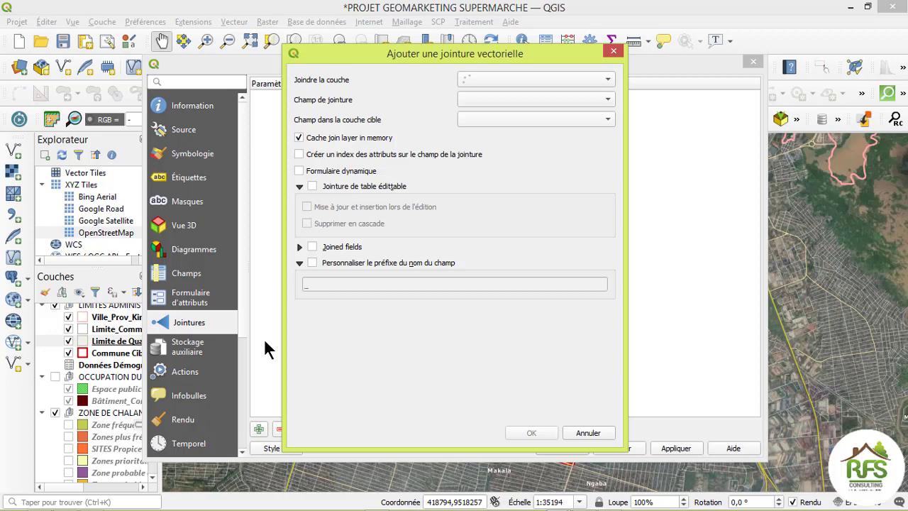
click(520, 81)
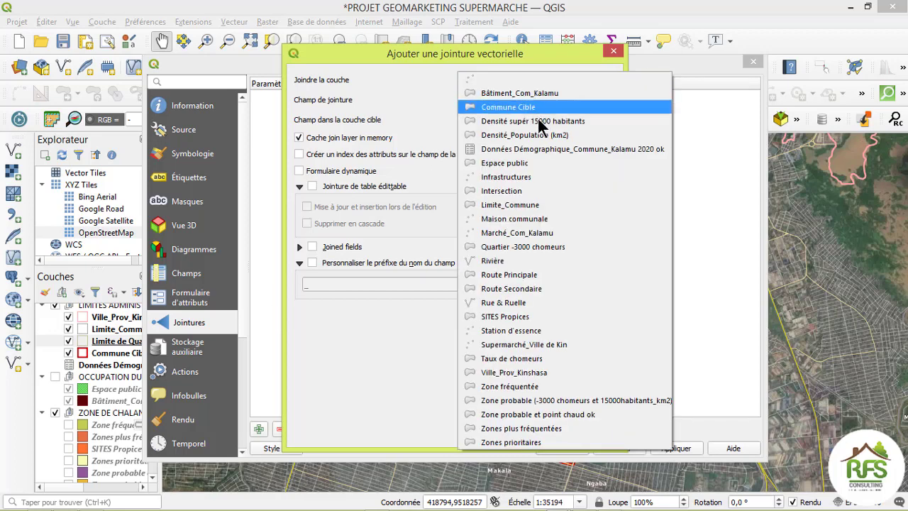
click(522, 151)
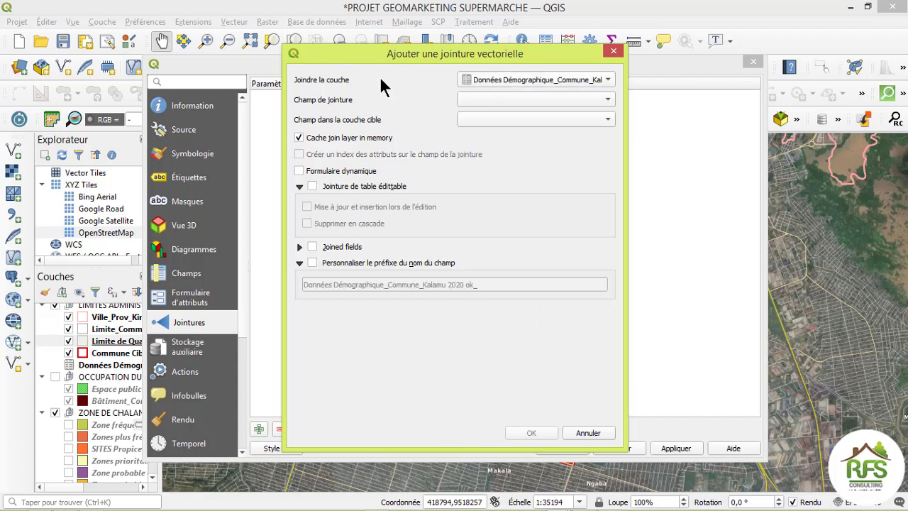
Match the join on the Code field in both the demographic table and the target layer
click(555, 100)
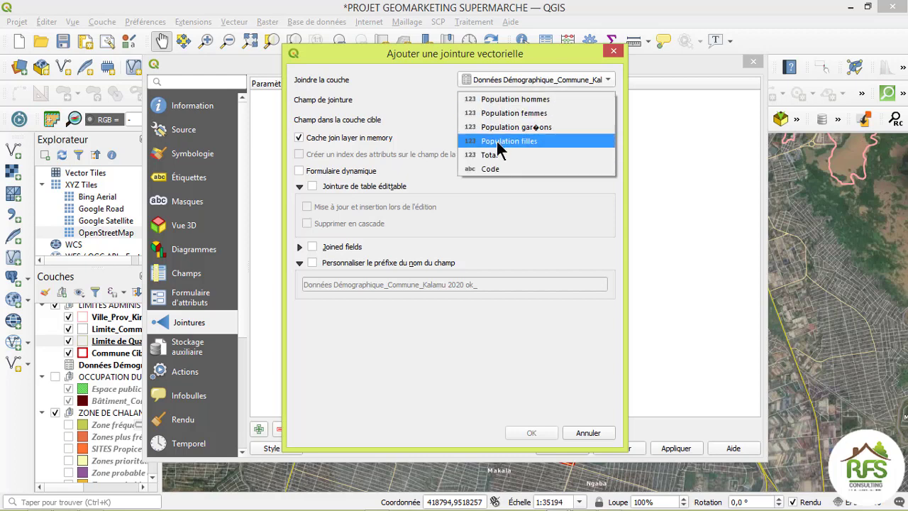
click(499, 168)
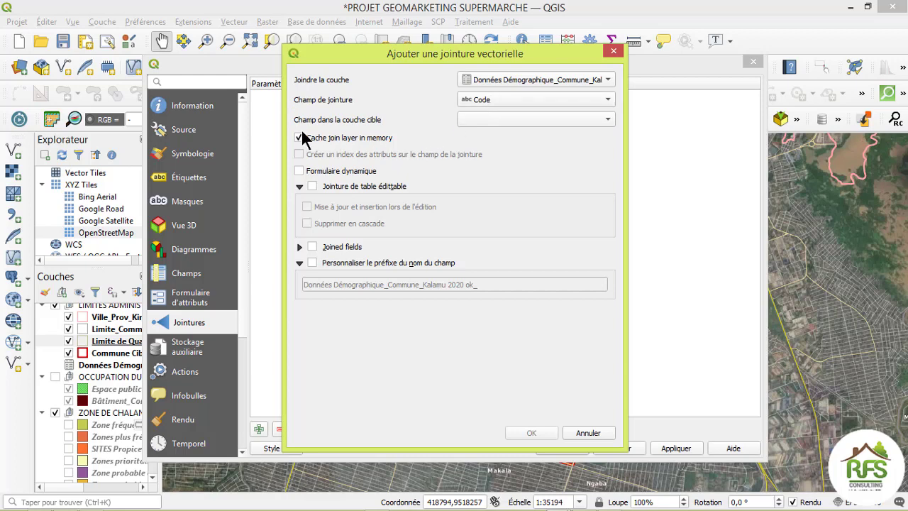
click(510, 121)
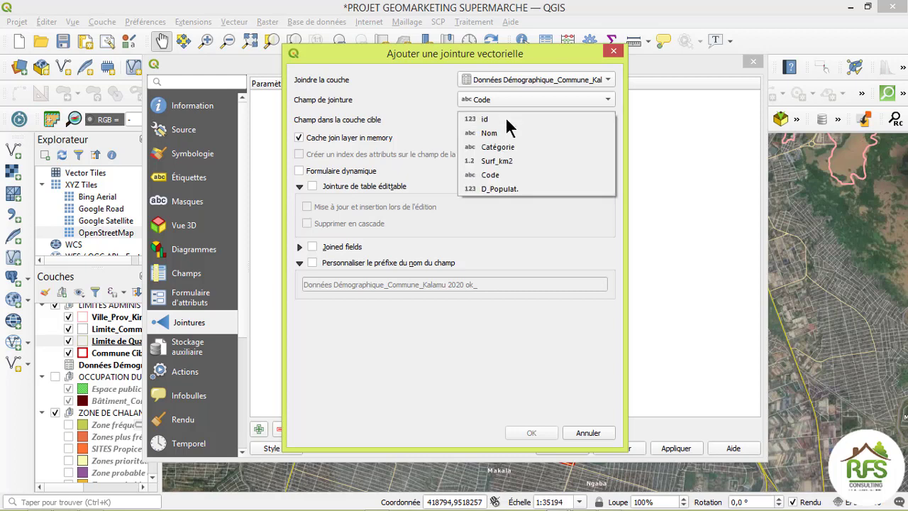
click(492, 175)
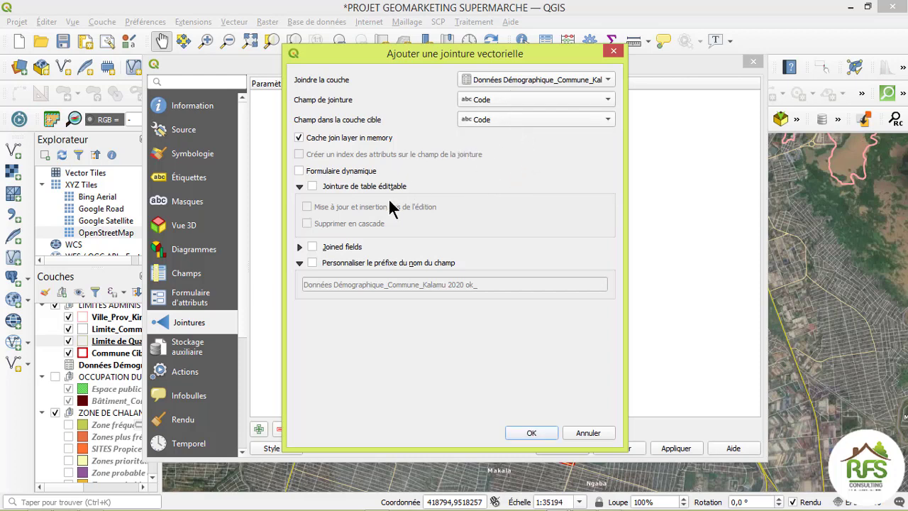
Add the join as editable with update and insertion on edit and an empty custom field prefix, then discard the layer property changes
click(312, 186)
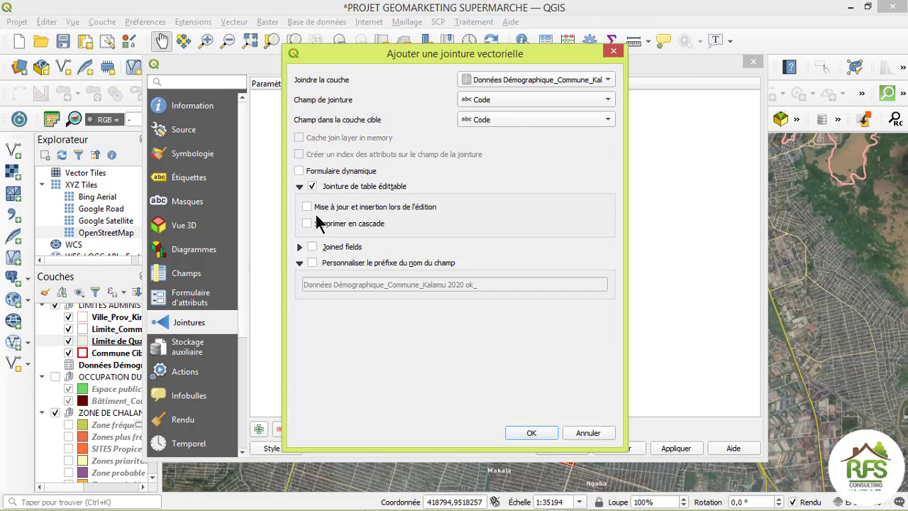
click(307, 207)
click(313, 264)
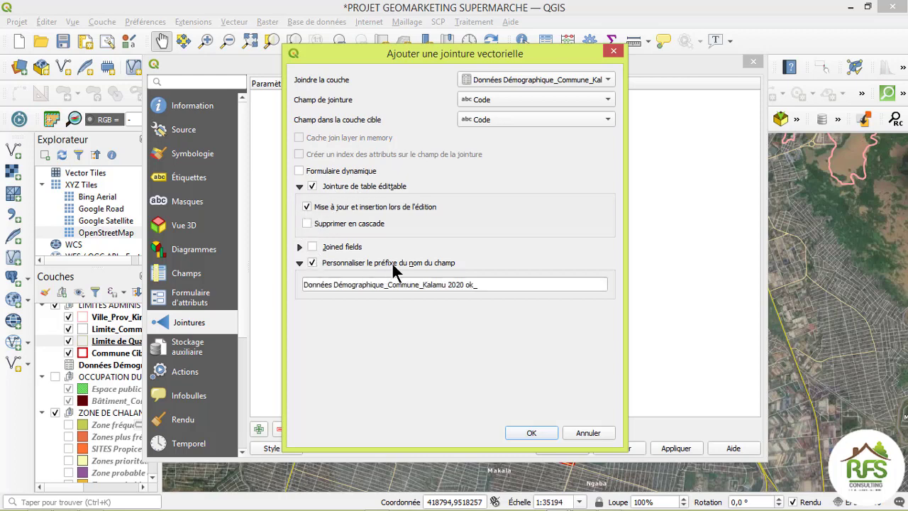
drag(489, 280, 301, 282)
key(BackSpace)
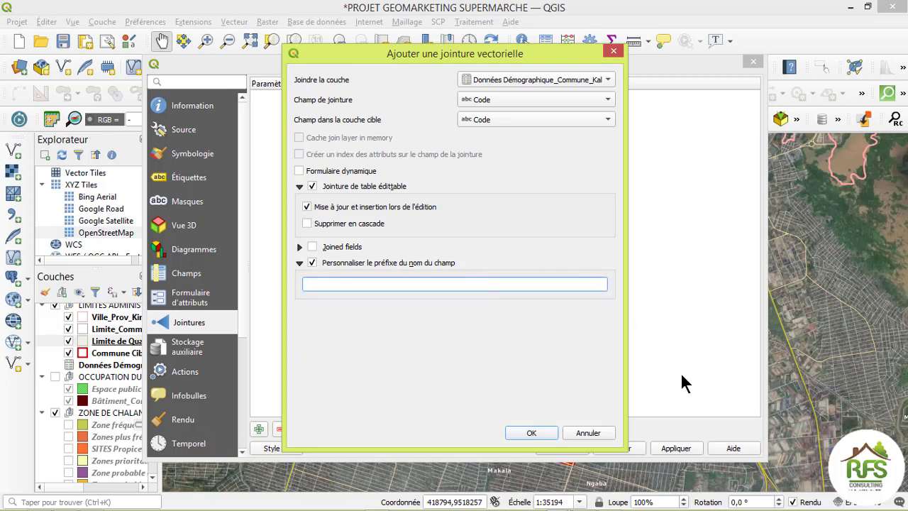
click(547, 429)
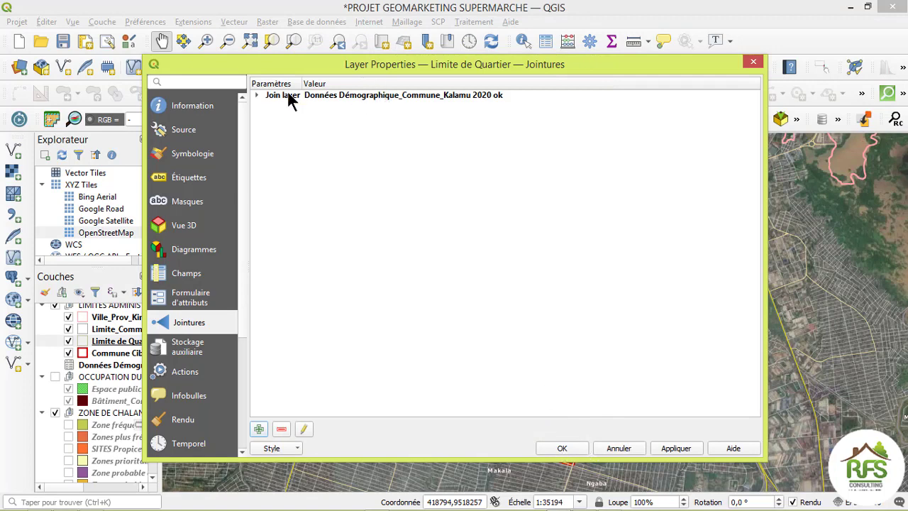
click(617, 450)
Examine the joined population fields in the attribute table of the Densité_Population (km2) layer under ZONE DE CHALANDISE
drag(153, 374, 153, 409)
click(97, 320)
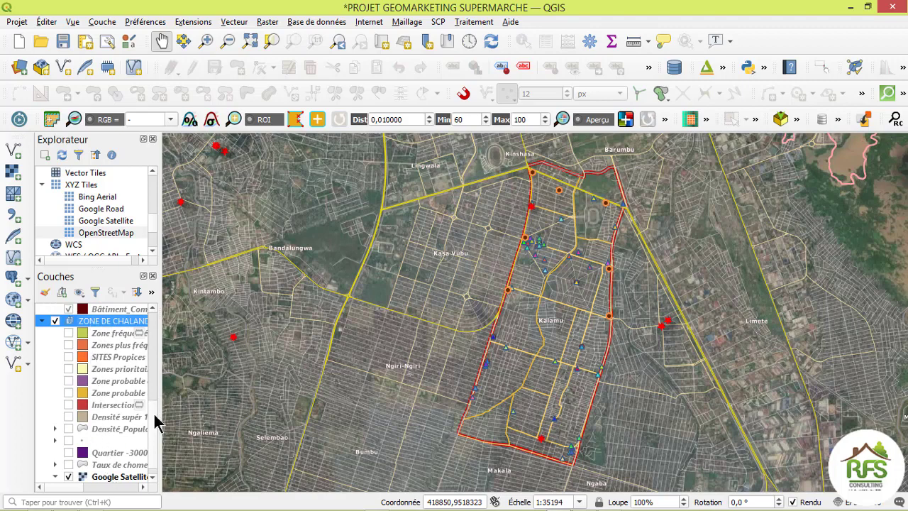
drag(154, 415, 154, 420)
click(158, 282)
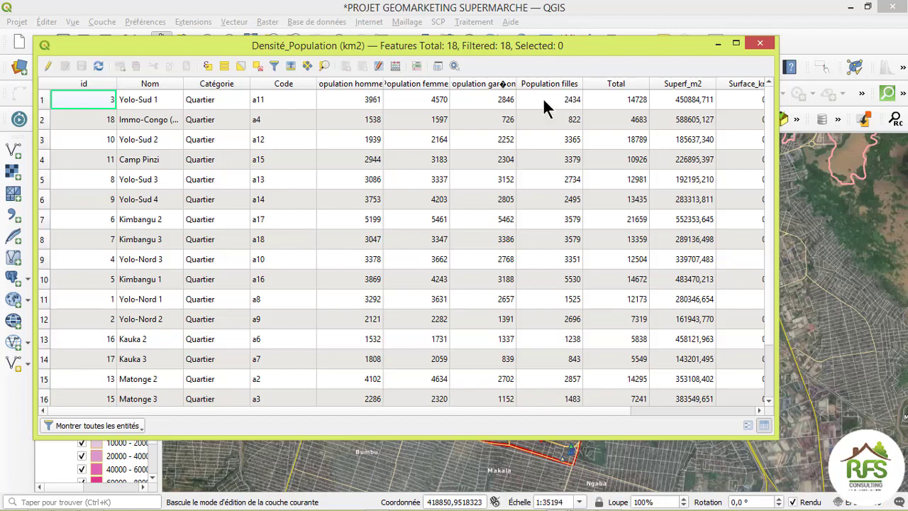
click(757, 44)
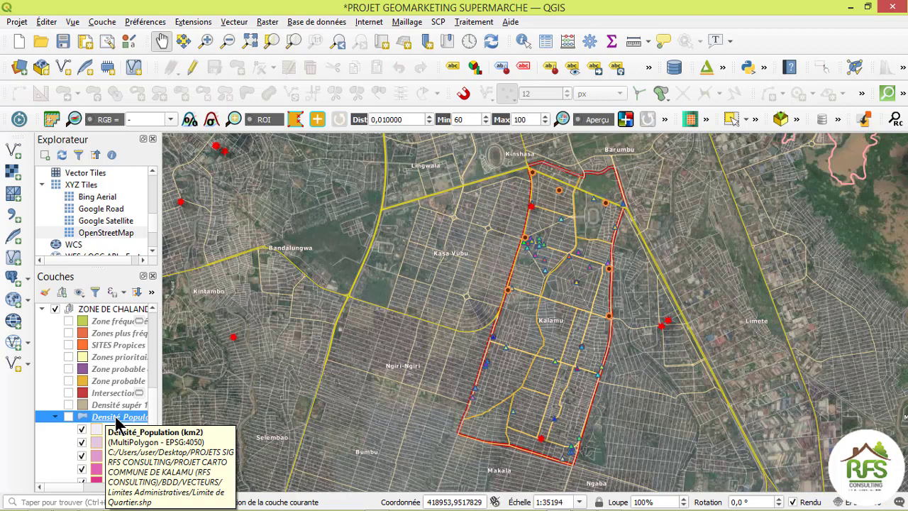
Open the attribute table of the Densité_Population (km2) layer
drag(558, 303, 559, 312)
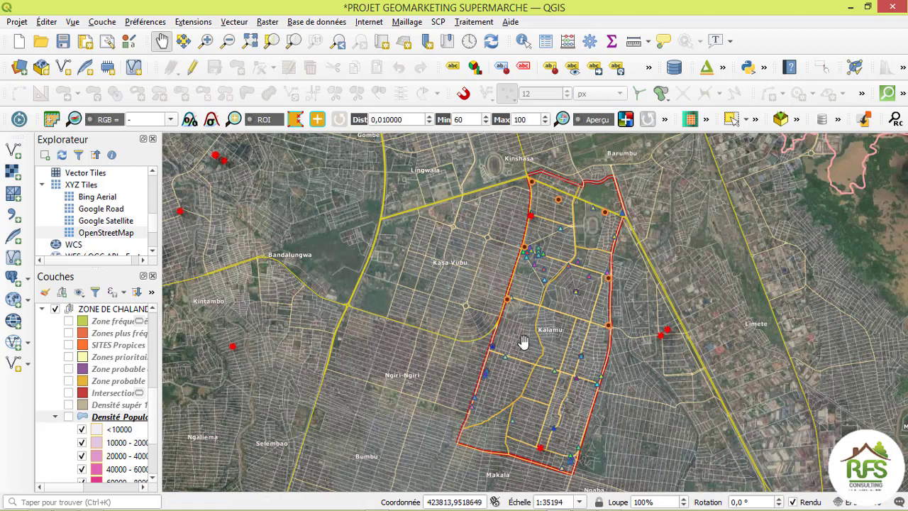
drag(539, 381, 537, 350)
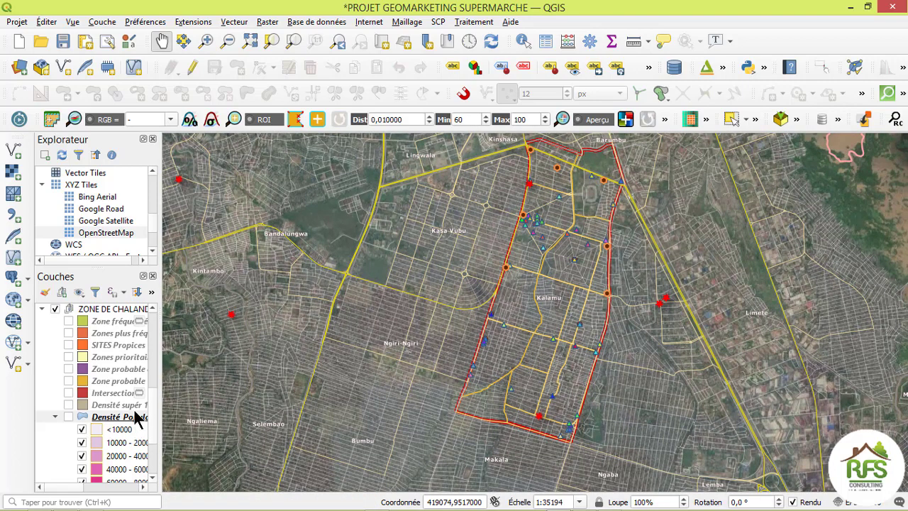
scroll(151, 442, down, 1)
right_click(92, 397)
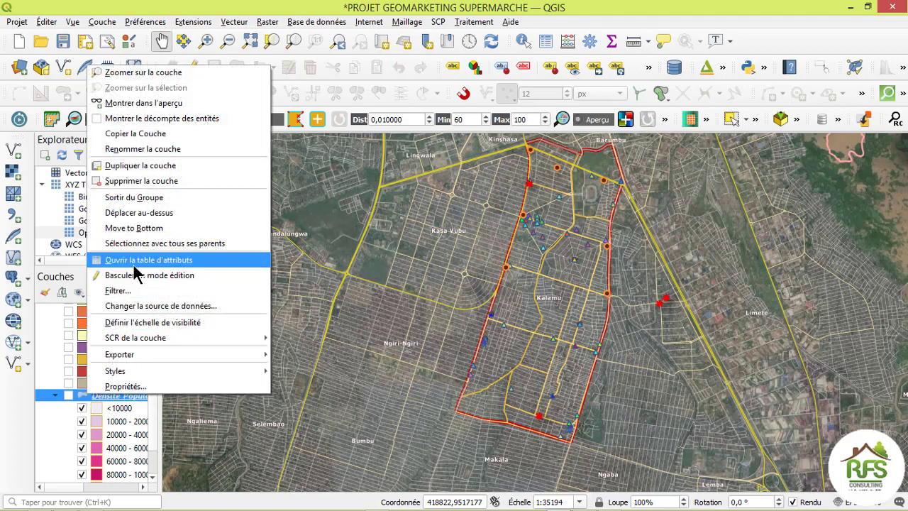
click(140, 261)
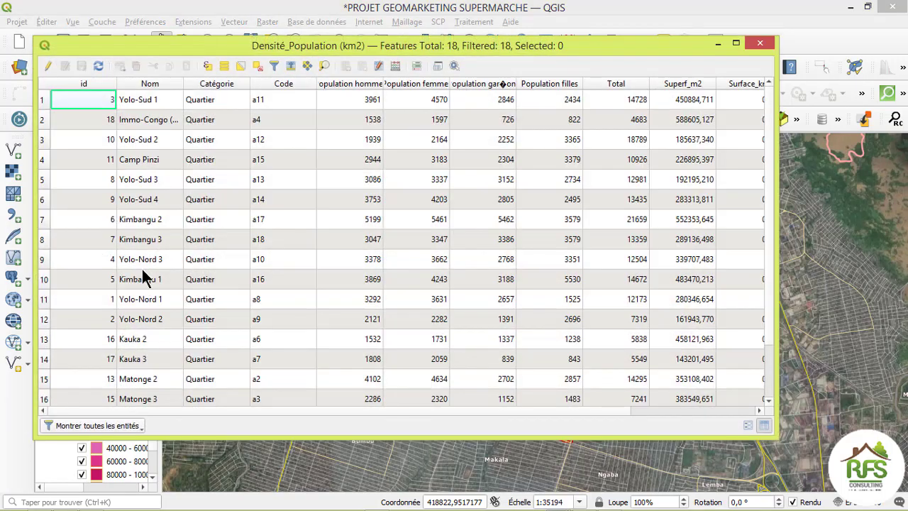
Set up a new decimal number field named Surf_km2 in the Field Calculator
click(395, 66)
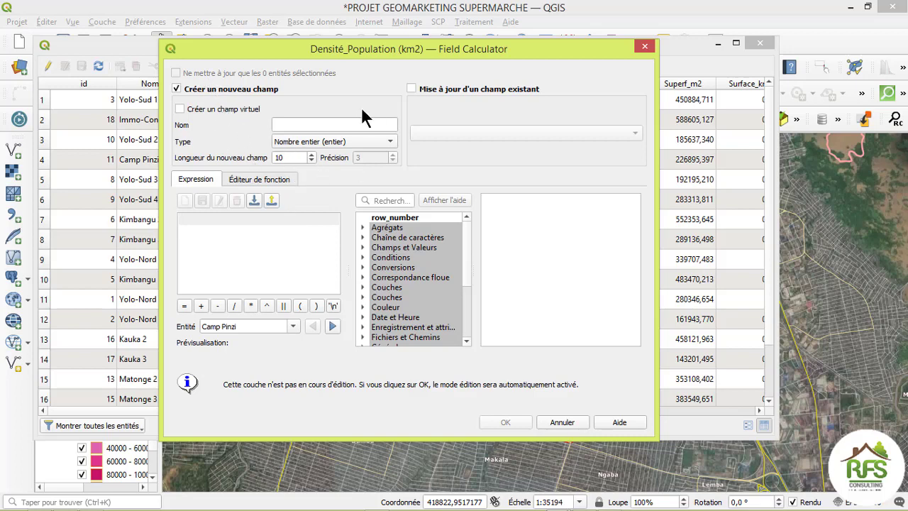
click(319, 124)
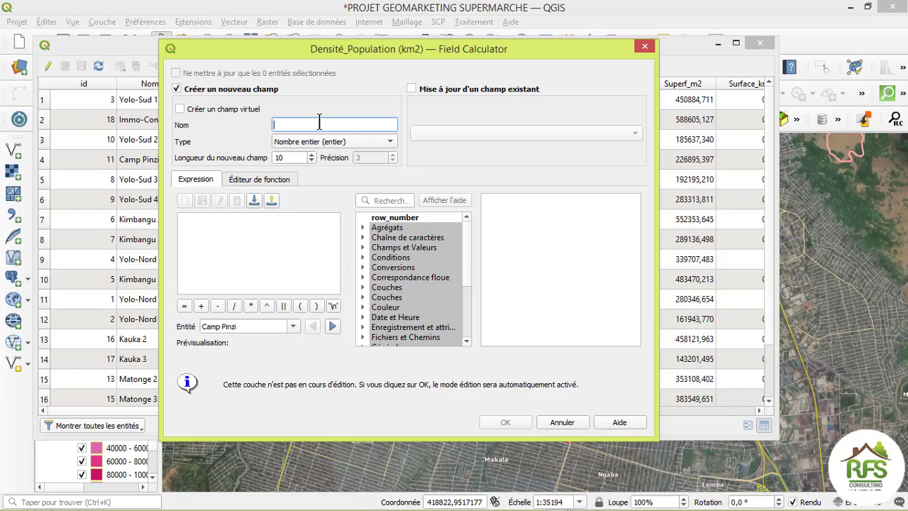
text(Surf_km2)
click(327, 142)
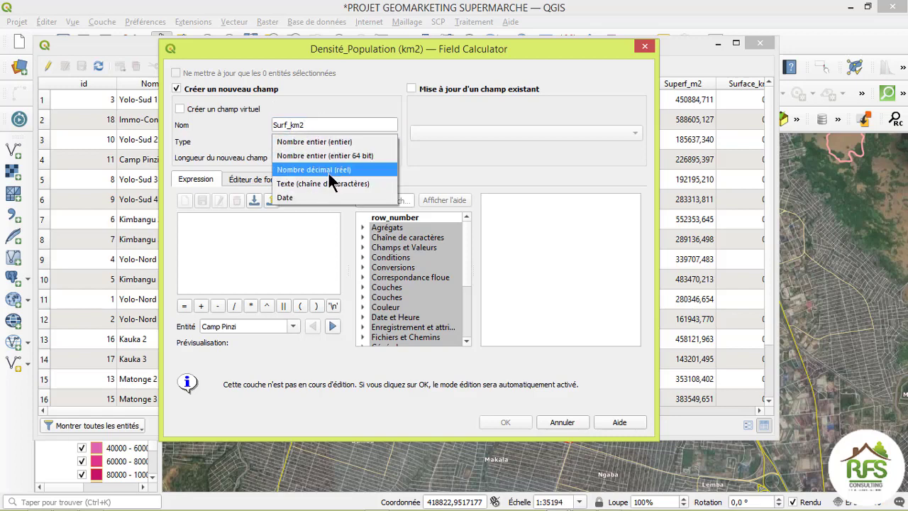
click(328, 170)
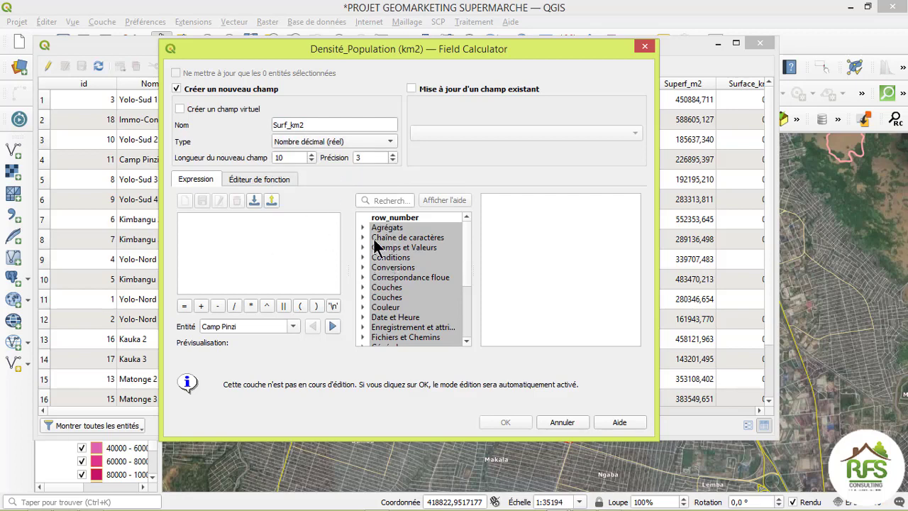
Build the area expression $area / 1000000 from the geometry functions, then cancel the field calculation
scroll(395, 266, down, 1)
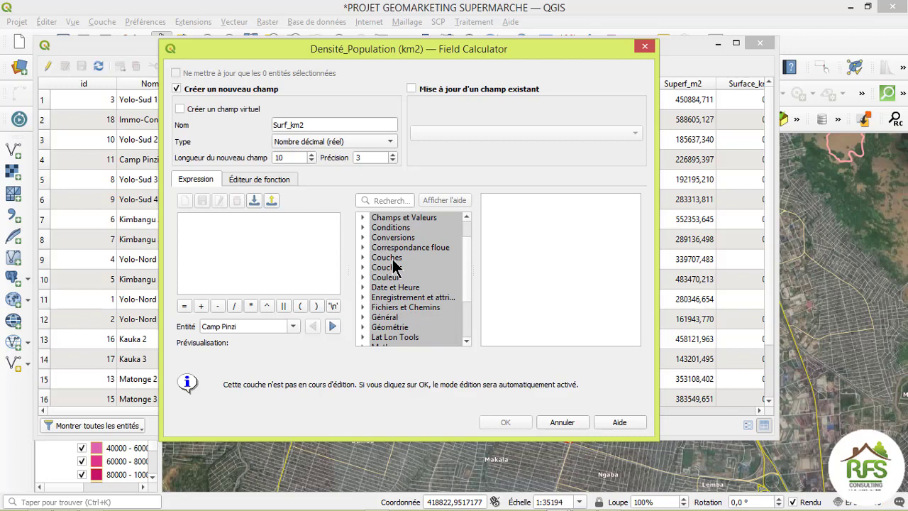
scroll(395, 266, down, 2)
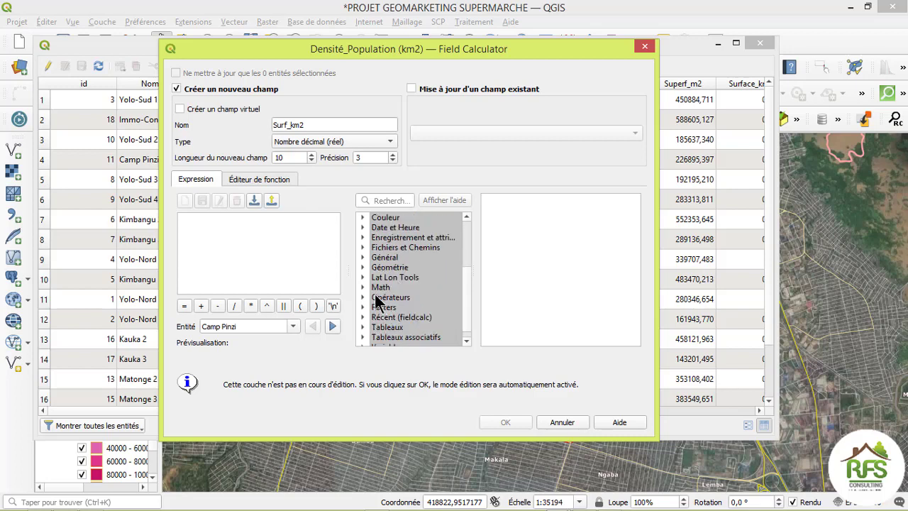
click(378, 268)
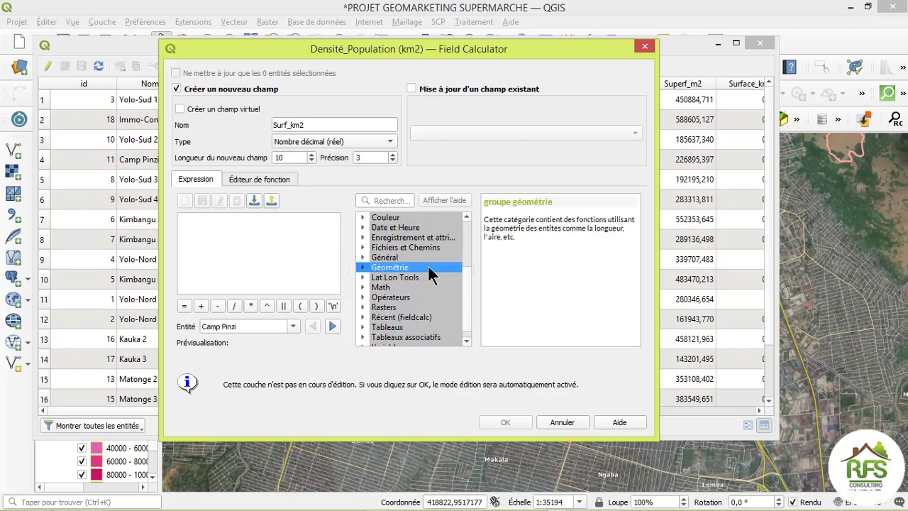
click(362, 268)
scroll(389, 304, down, 1)
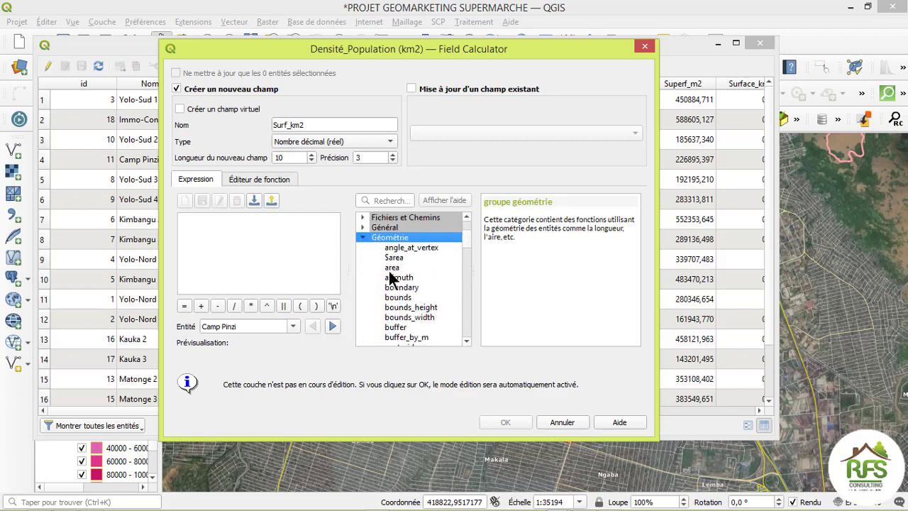
click(391, 257)
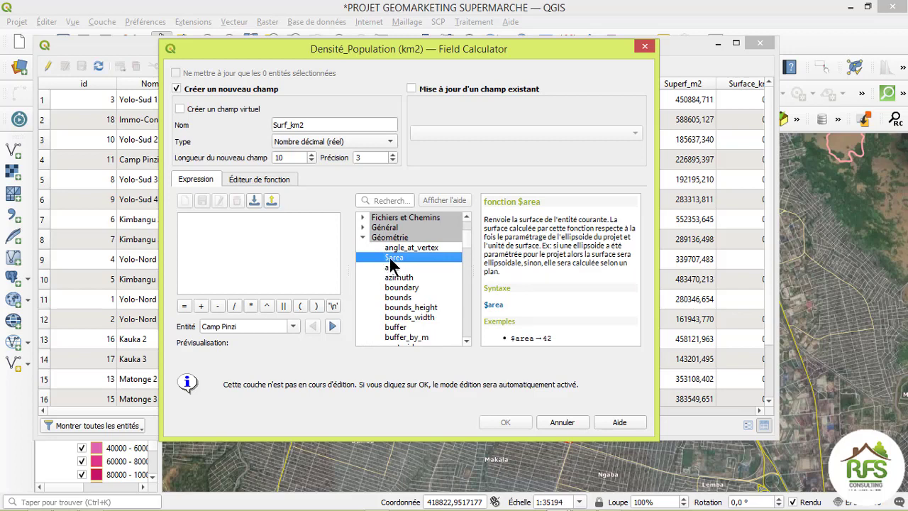
double_click(391, 260)
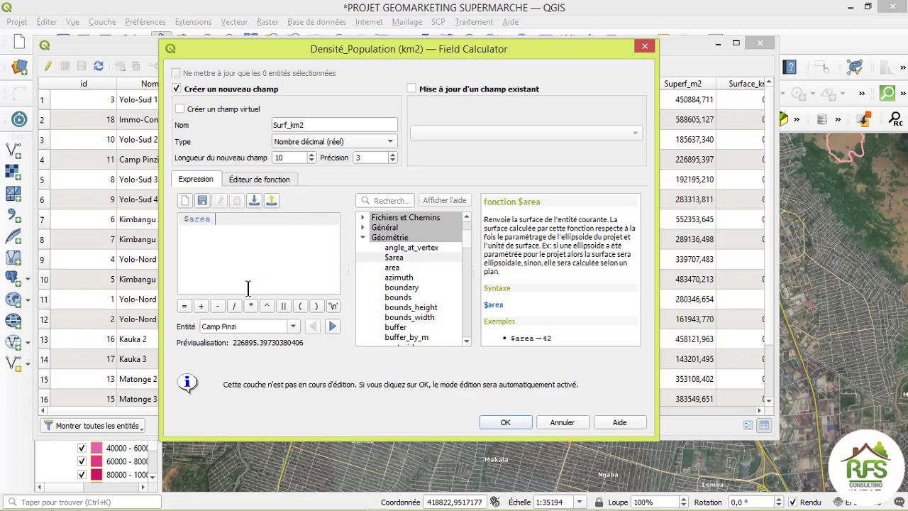
click(233, 306)
text(1000000)
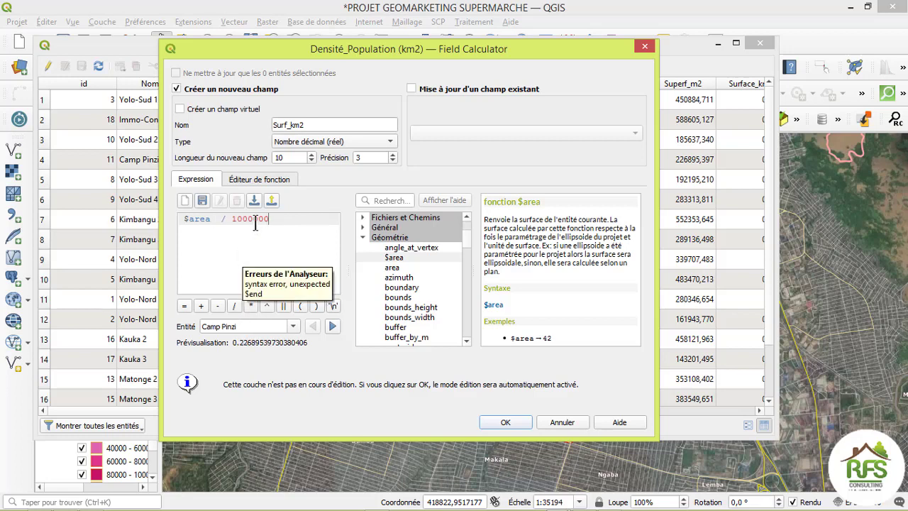
drag(257, 221, 252, 220)
click(255, 257)
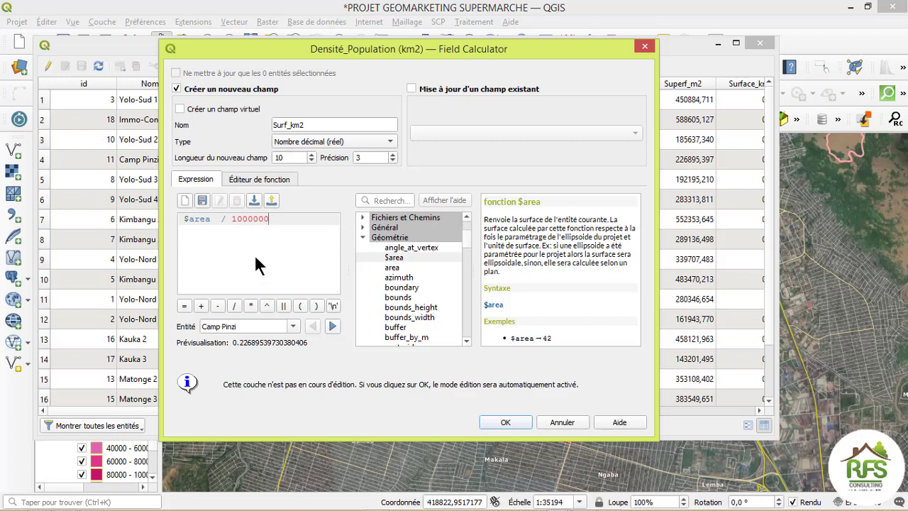
click(562, 422)
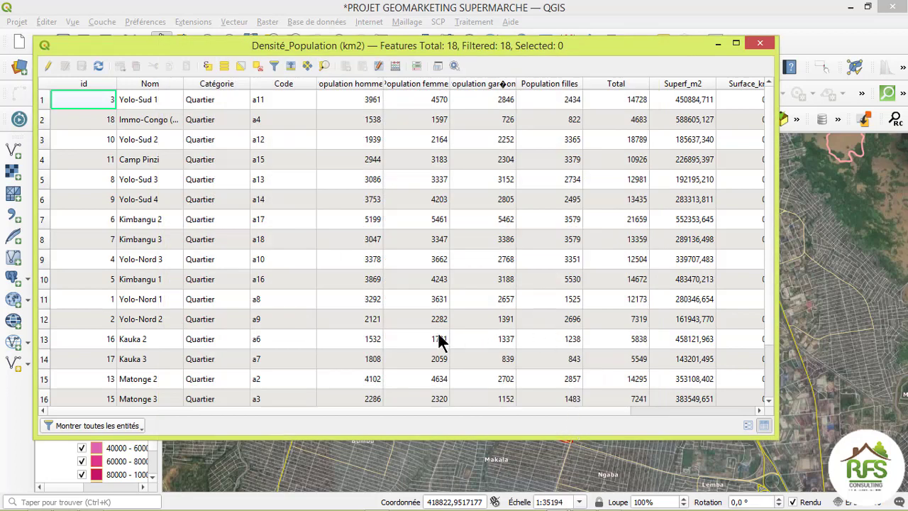
Sort the quartiers by Surface_km in descending order and review their areas and names
drag(277, 409, 421, 410)
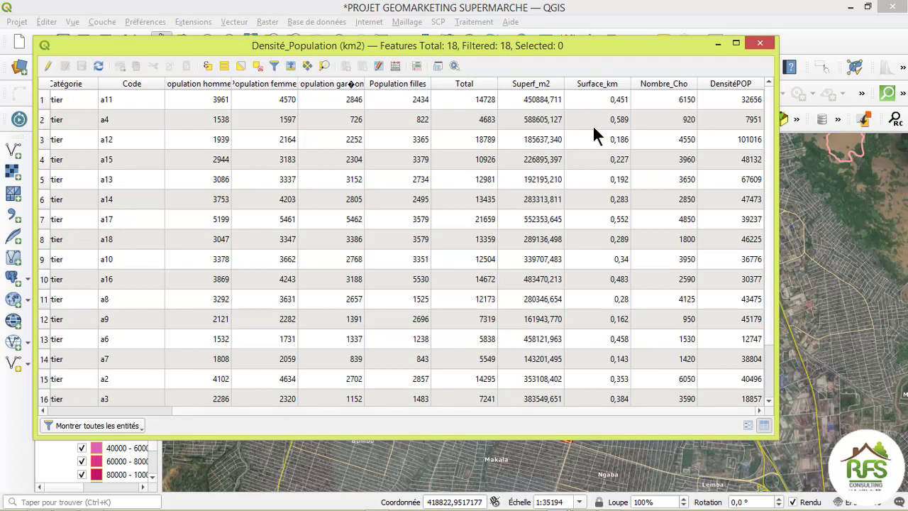
click(600, 81)
click(600, 81)
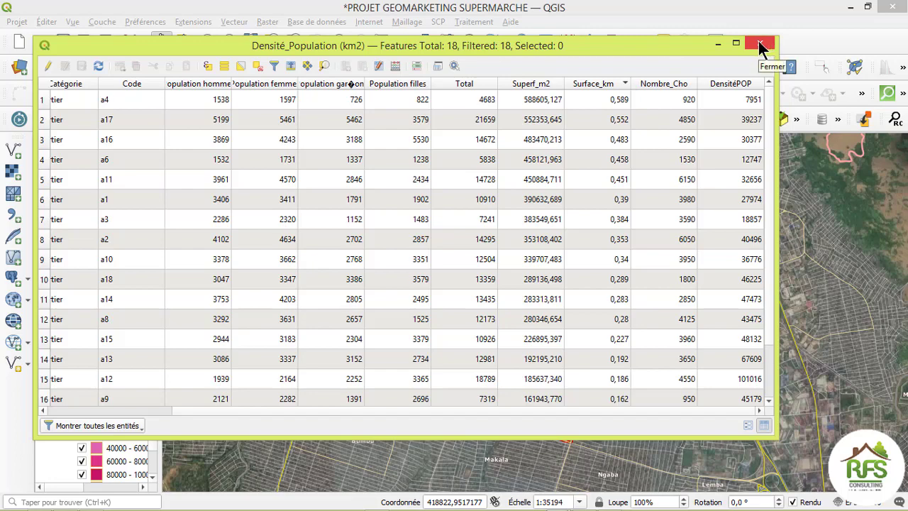
drag(631, 46, 645, 73)
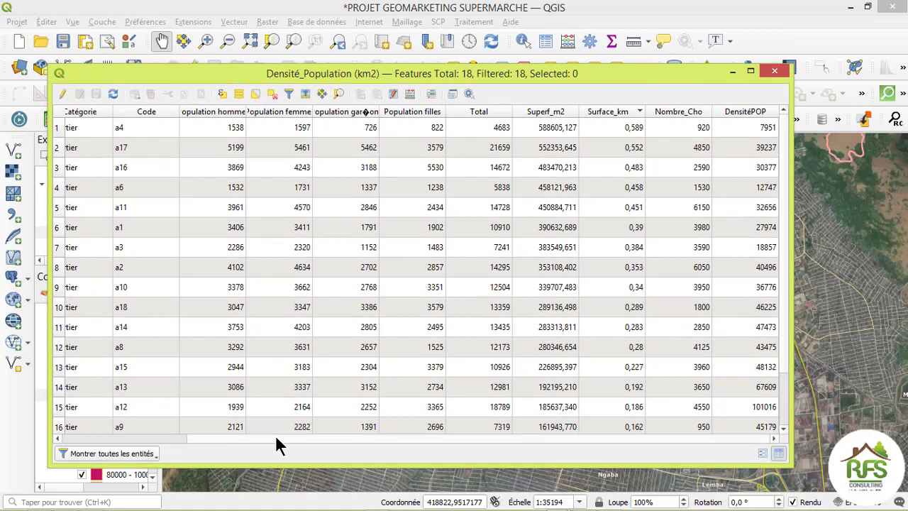
drag(275, 435, 144, 435)
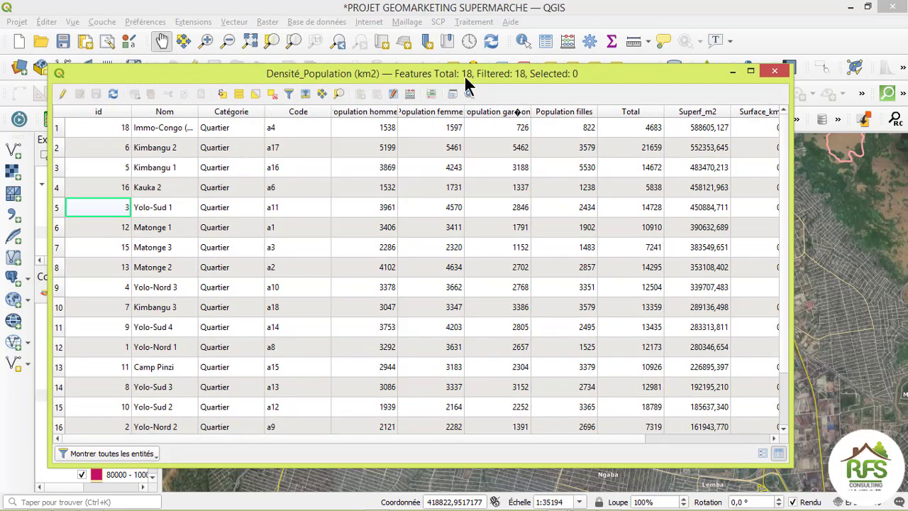
drag(466, 77, 493, 58)
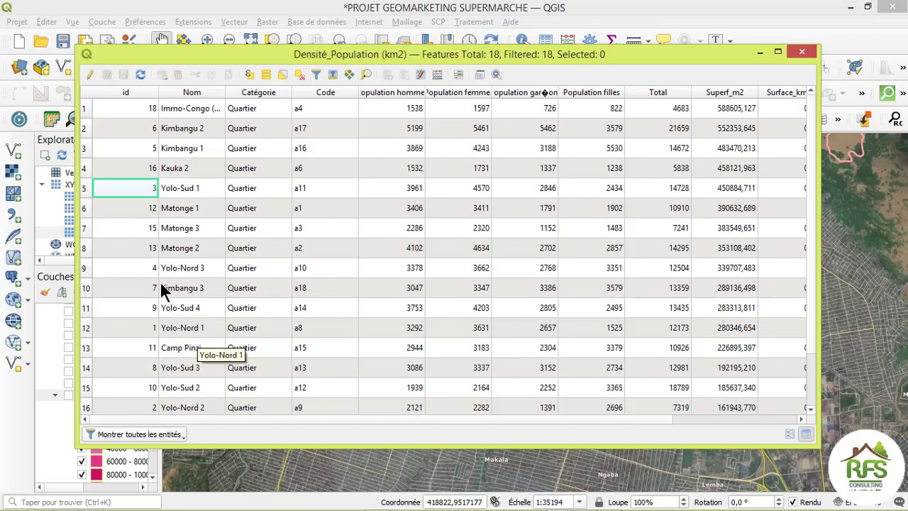
Set up a new integer field named DensitéPOP in the Field Calculator
click(437, 74)
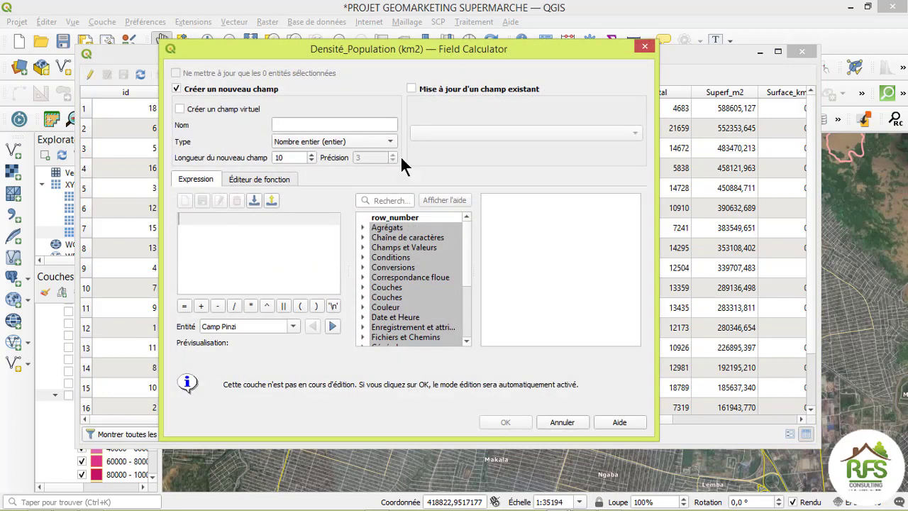
click(294, 124)
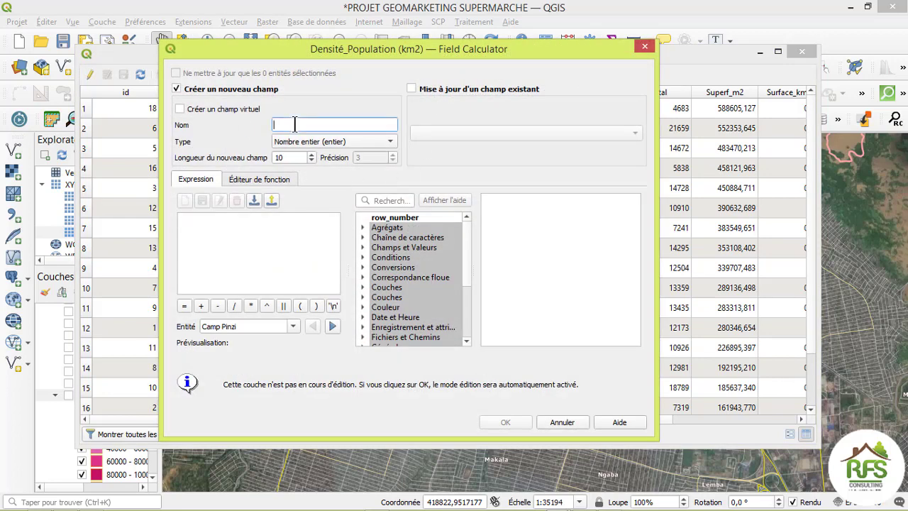
text(Dens)
text(i)
text(t_POP)
Build the density expression "Total" / "Surface_km" from the layer's fields, then discard the field calculation
click(364, 247)
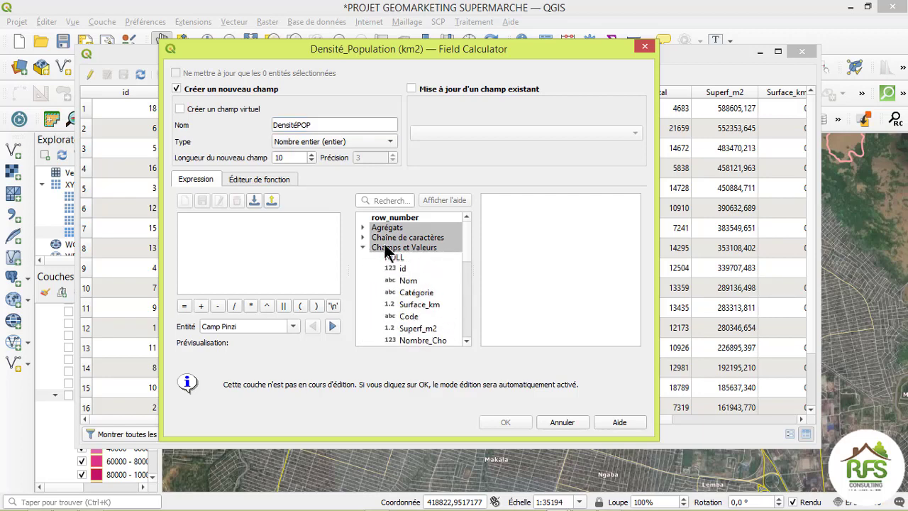
click(383, 246)
scroll(408, 280, down, 3)
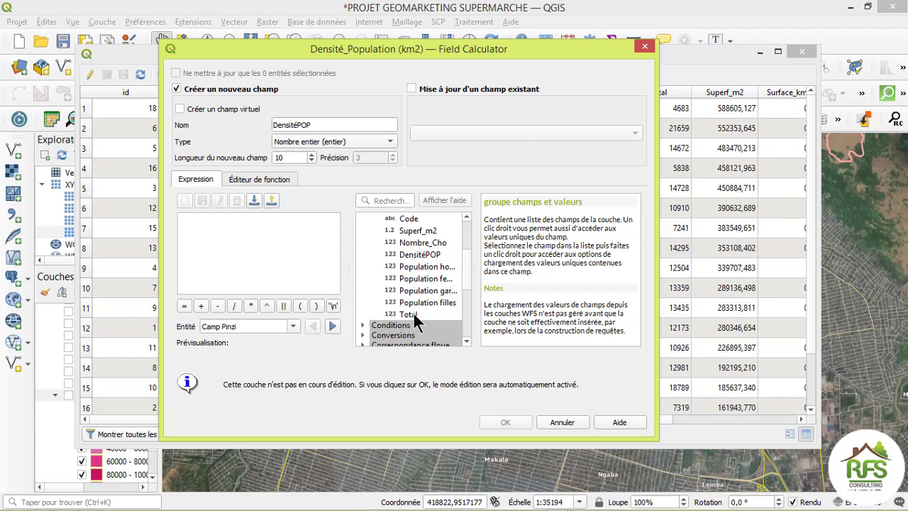
click(413, 313)
double_click(412, 313)
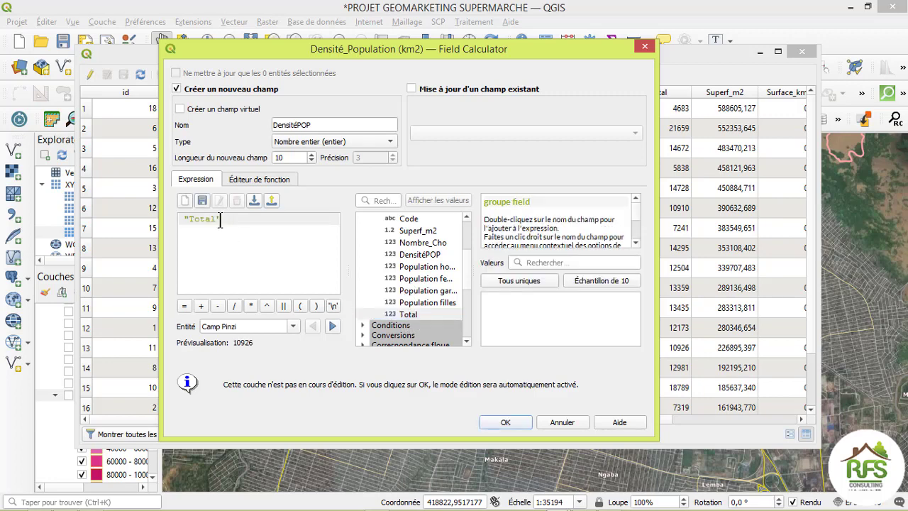
click(233, 305)
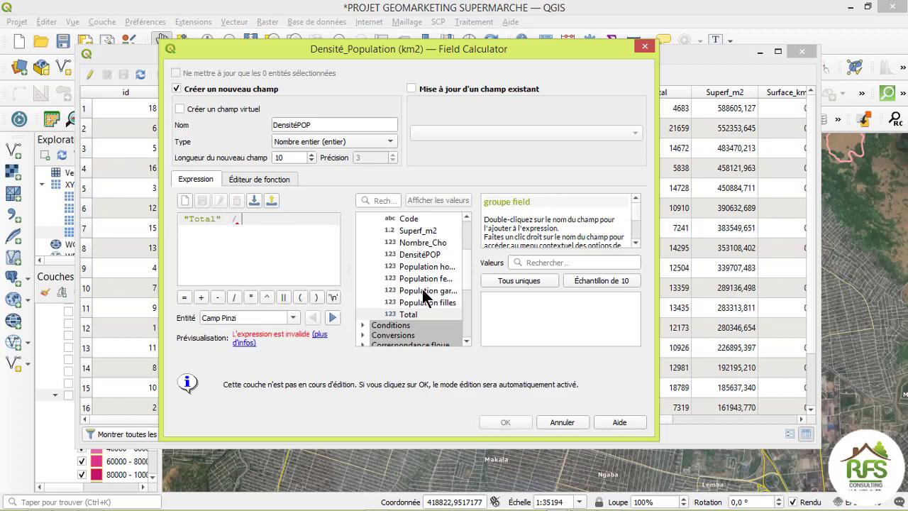
scroll(423, 260, up, 1)
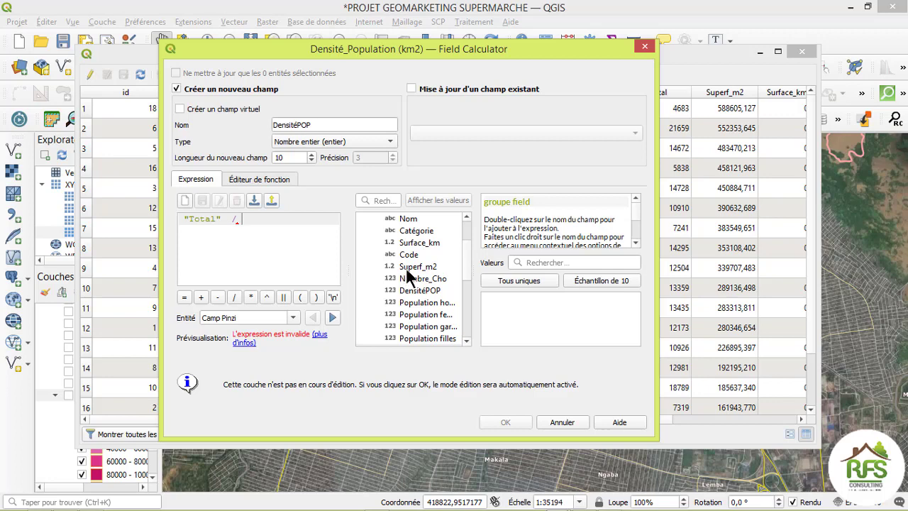
double_click(407, 266)
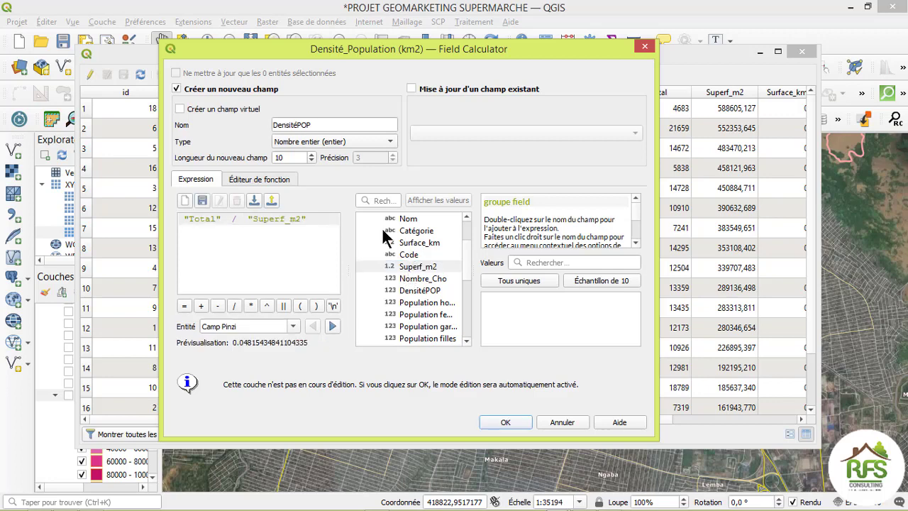
drag(313, 217, 242, 221)
key(BackSpace)
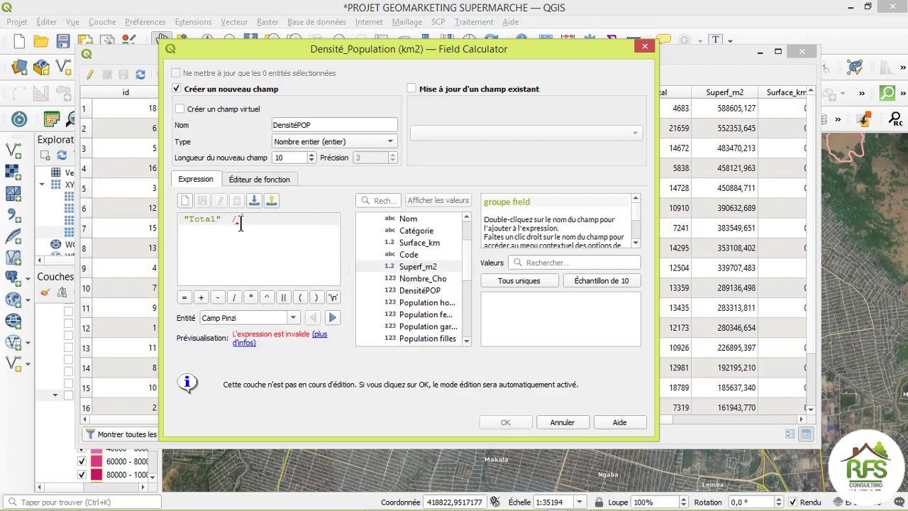
double_click(408, 242)
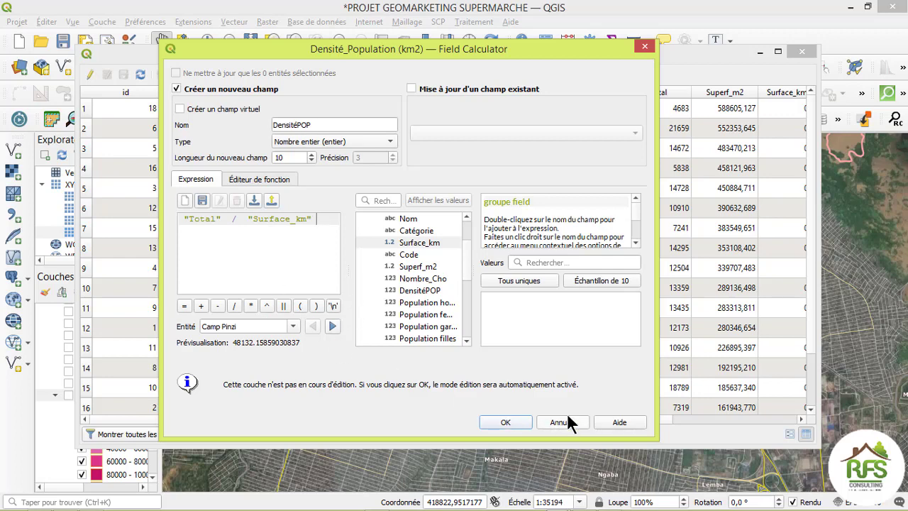
click(641, 49)
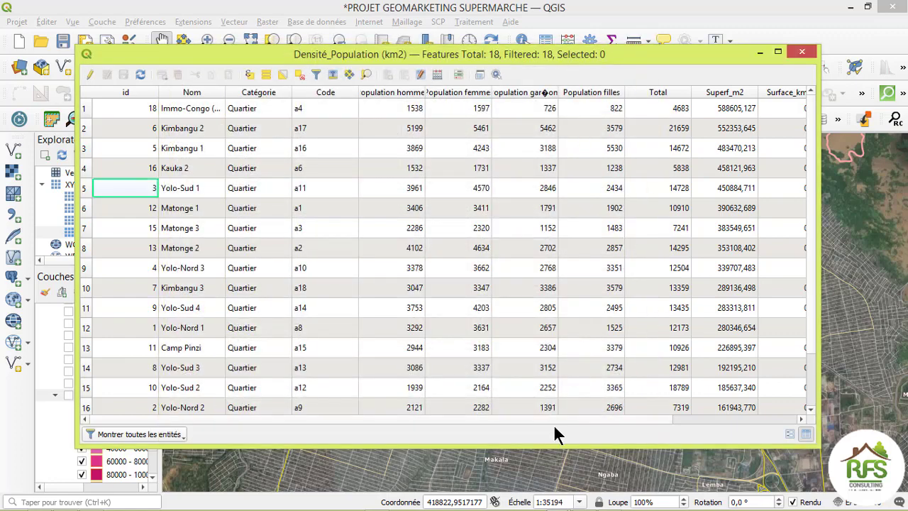
Examine the existing DensitéPOP values of the quartiers, then close the attribute table and return to the map
drag(552, 418, 696, 409)
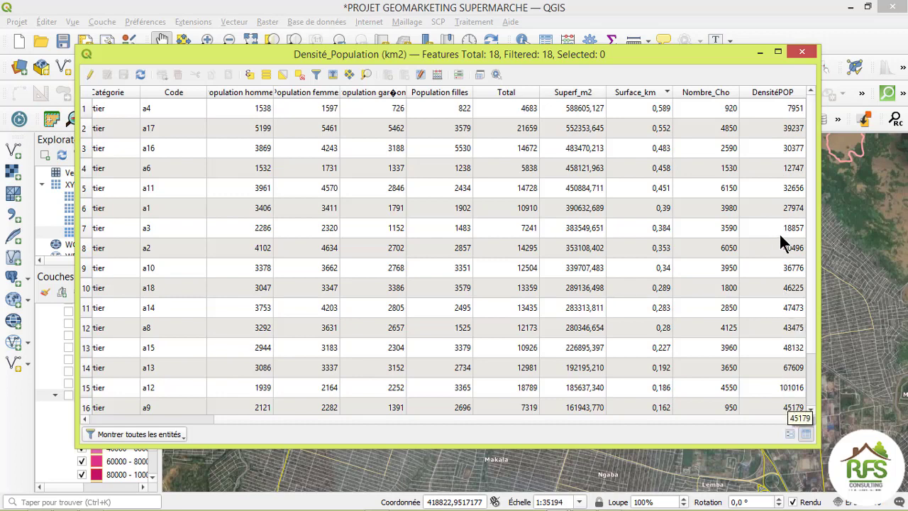
click(802, 51)
drag(556, 235, 550, 256)
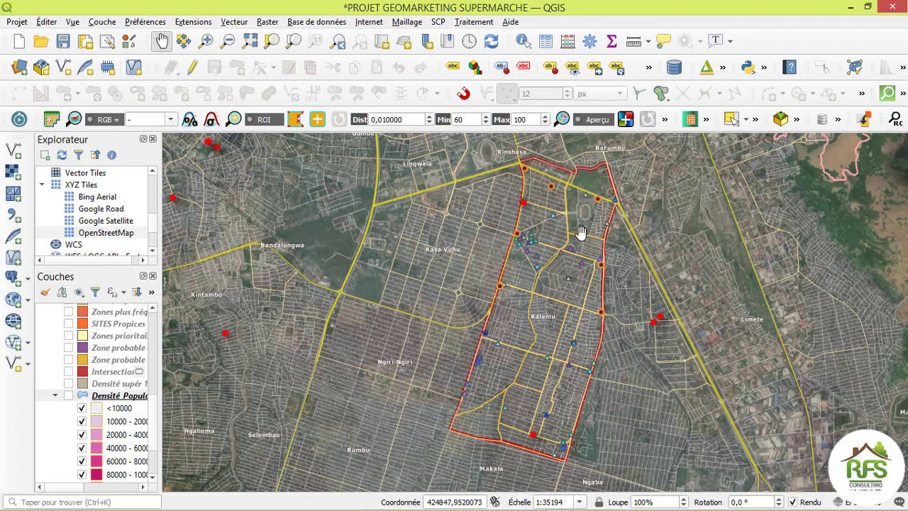
Open the symbology of the Densité_Population (km2) layer and select the Gradué style with DensitéPOP as its value
right_click(117, 397)
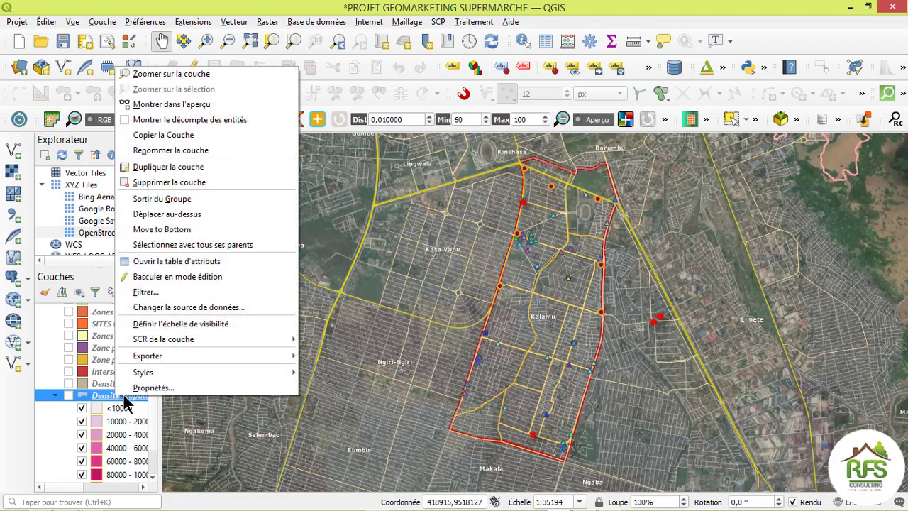
click(141, 395)
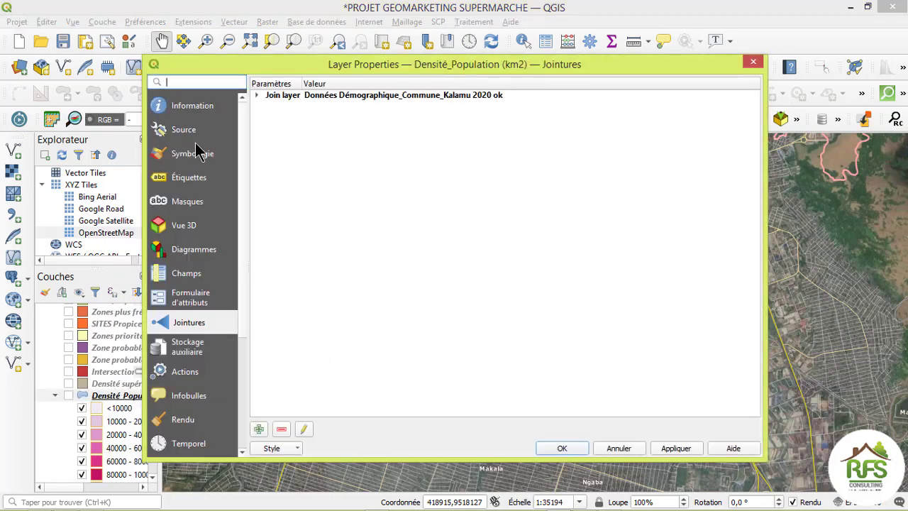
click(197, 153)
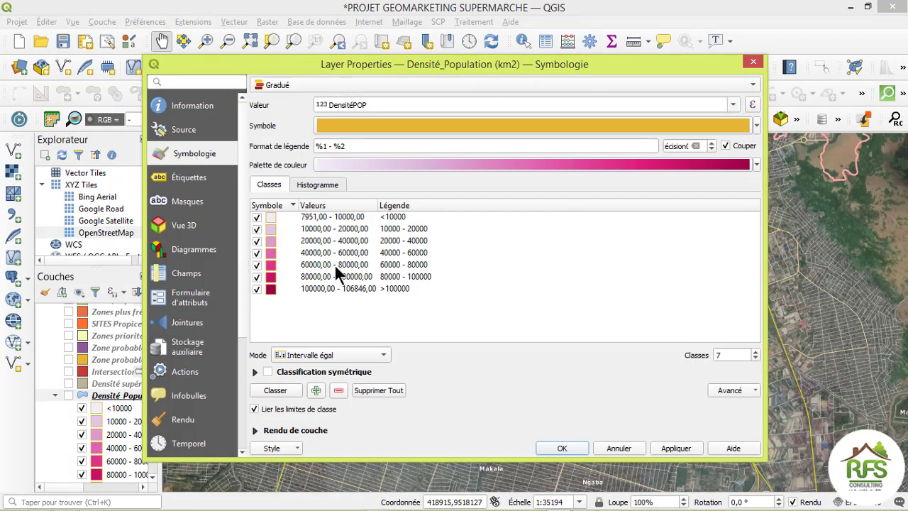
click(310, 83)
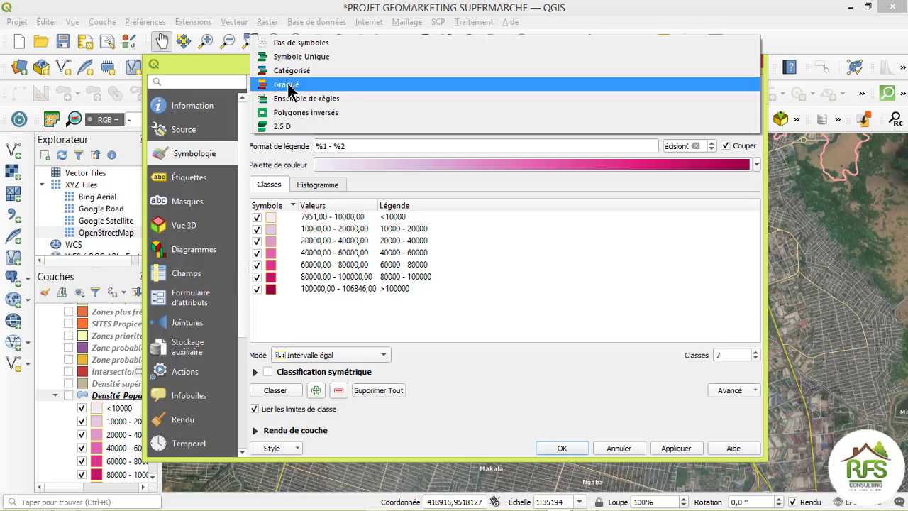
click(297, 85)
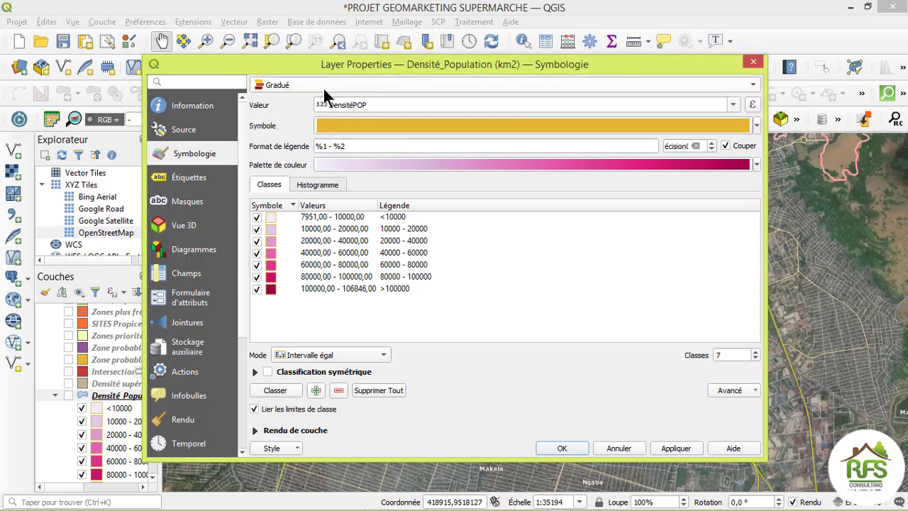
click(733, 105)
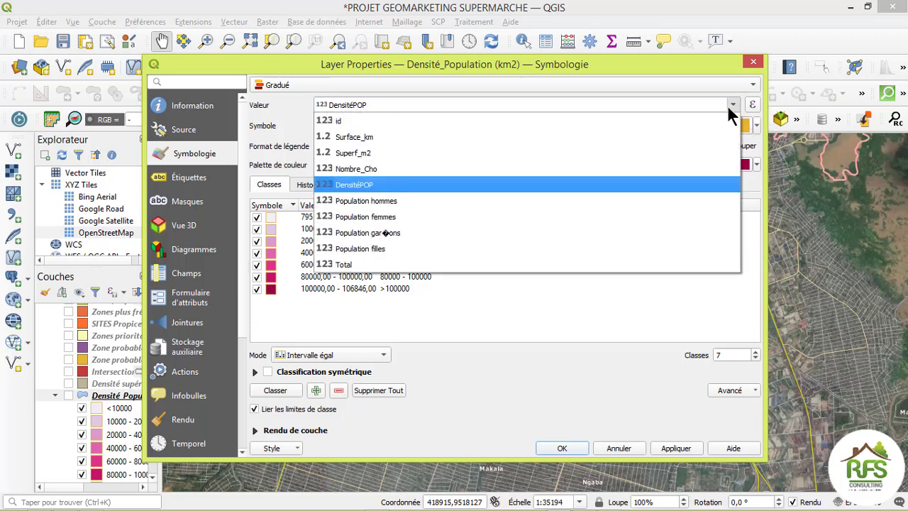
click(342, 186)
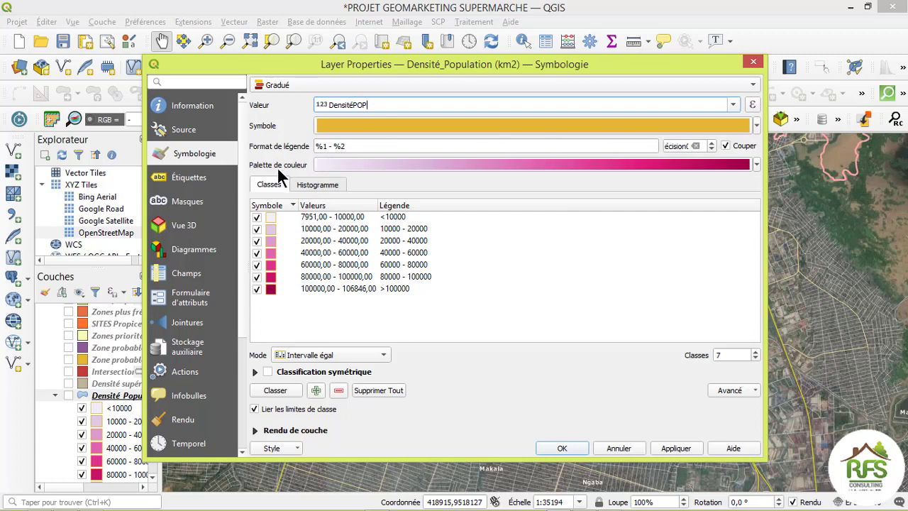
Browse all the colour ramps available for the density classes without picking another one
click(758, 166)
mouse_move(368, 339)
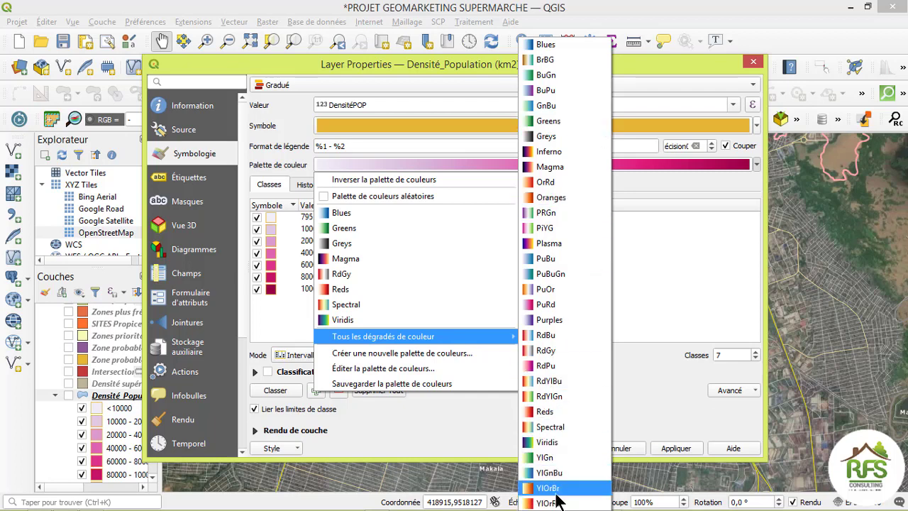
click(640, 372)
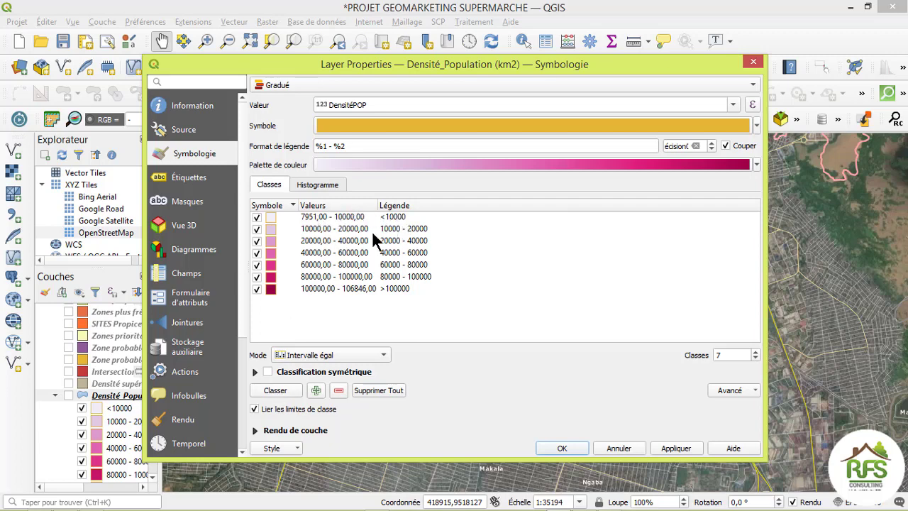
Check the lowest density class's limits, then apply the symbology and display the Densité_Population (km2) layer
double_click(321, 217)
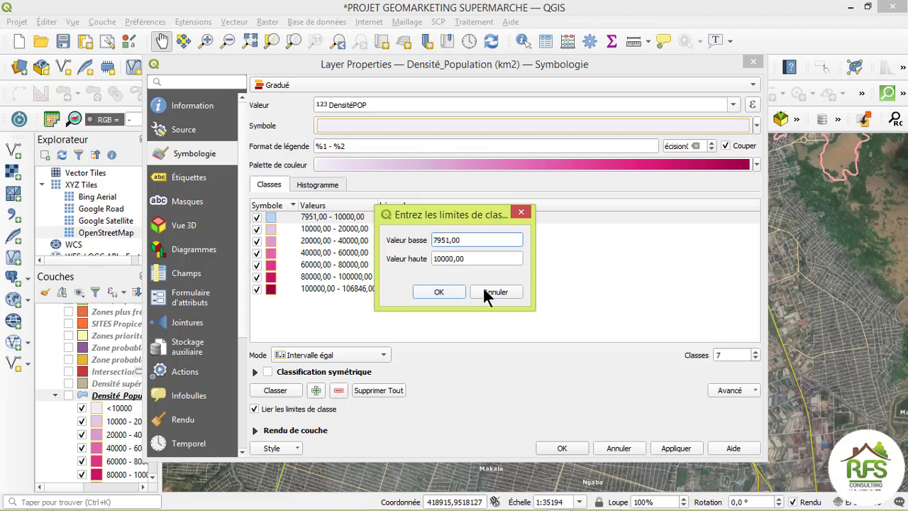
click(521, 213)
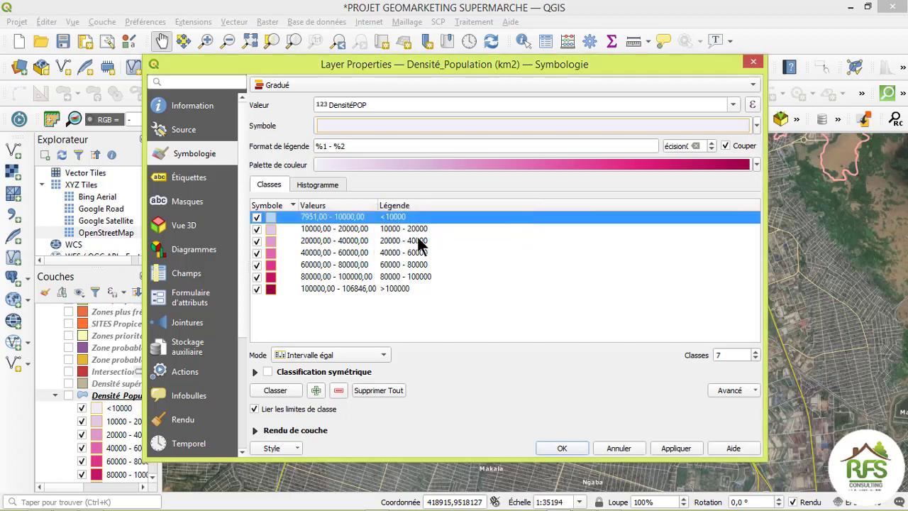
click(678, 450)
click(560, 450)
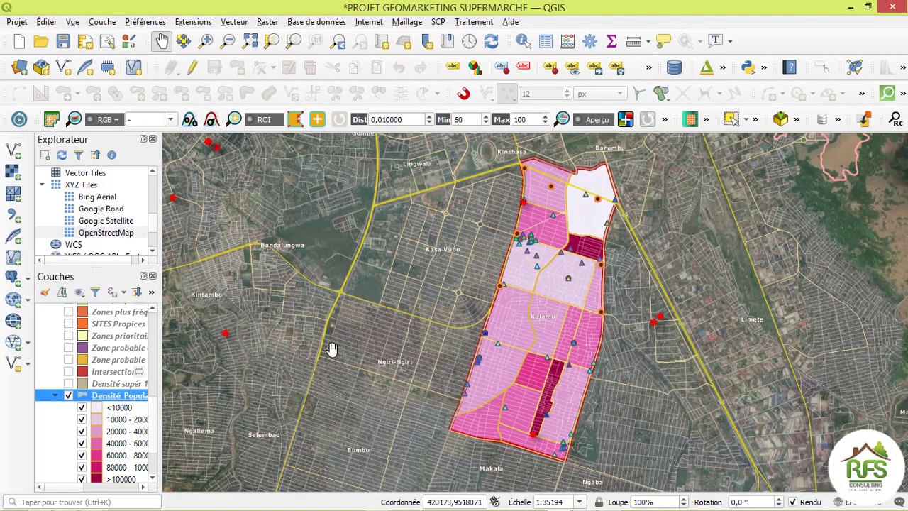
Examine the density shading of Kalamu's quartiers on the map and compare it with the layer's legend classes
drag(547, 306, 541, 308)
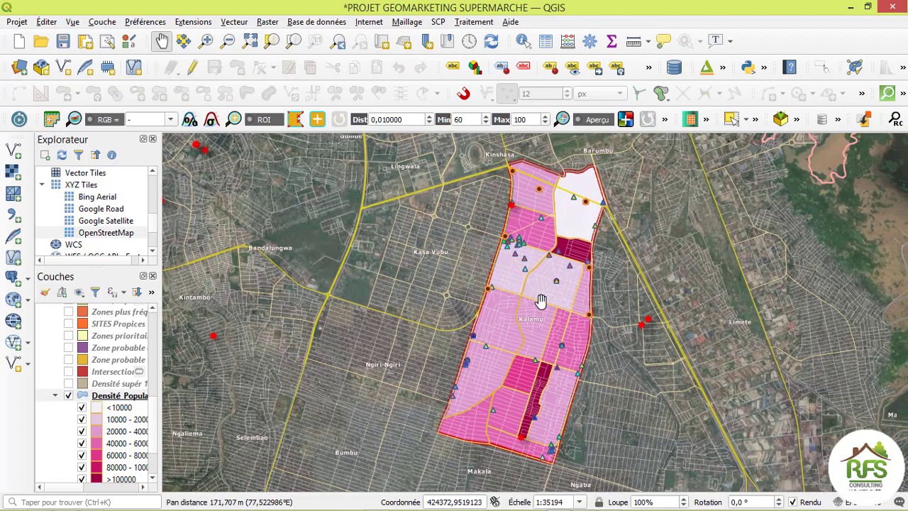
scroll(541, 301, up, 1)
scroll(541, 301, down, 1)
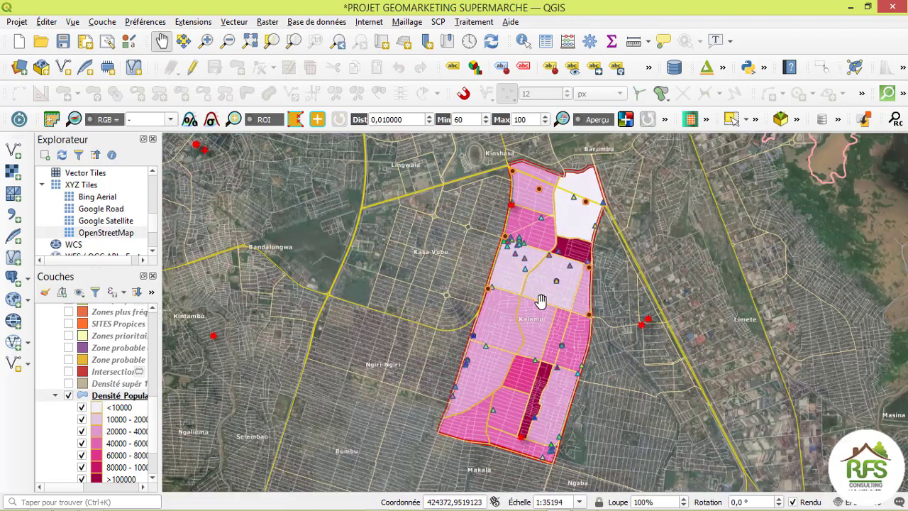
scroll(543, 274, up, 1)
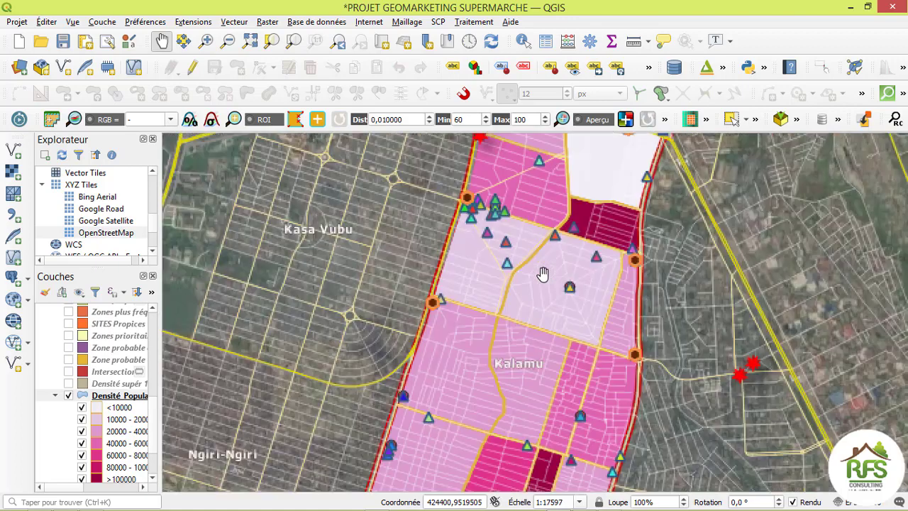
scroll(525, 288, down, 1)
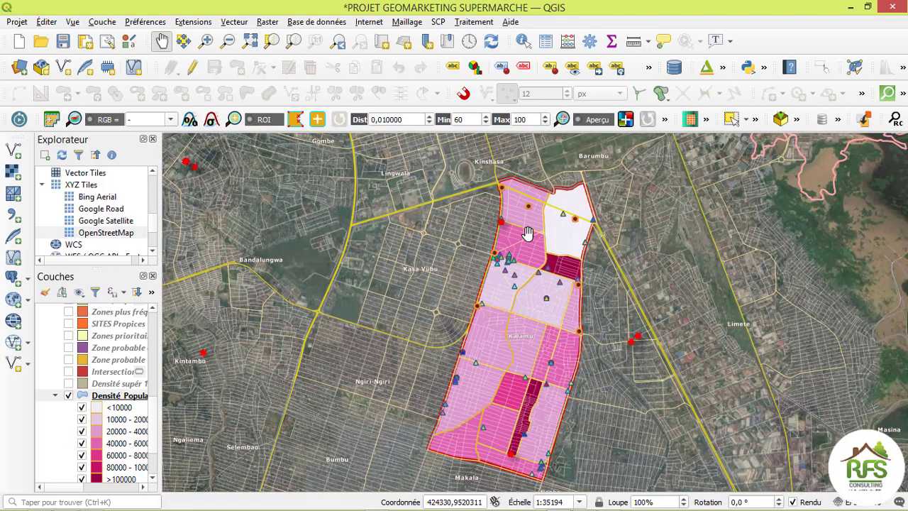
drag(547, 311, 561, 255)
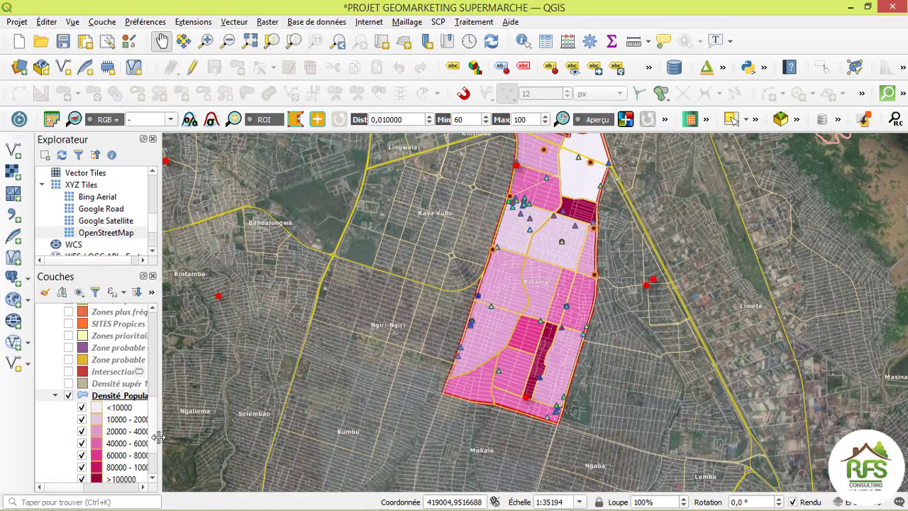
drag(152, 435, 153, 455)
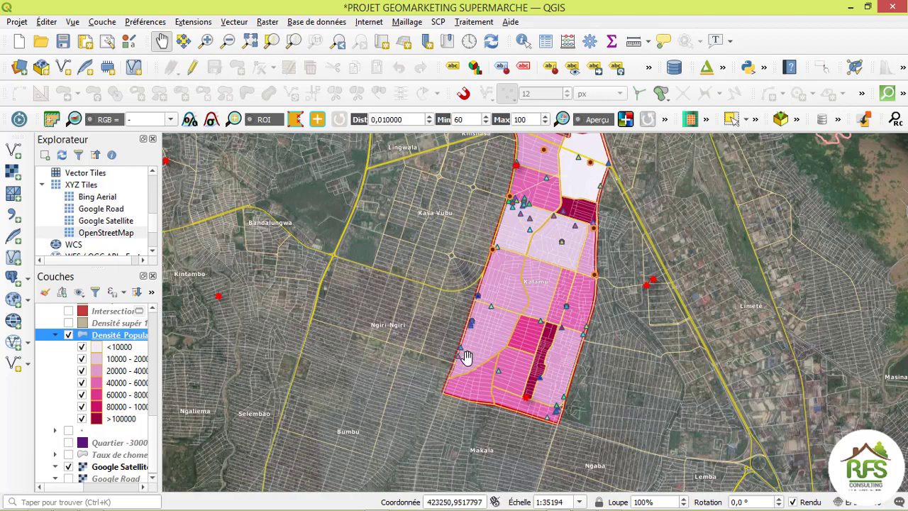
drag(513, 294, 505, 343)
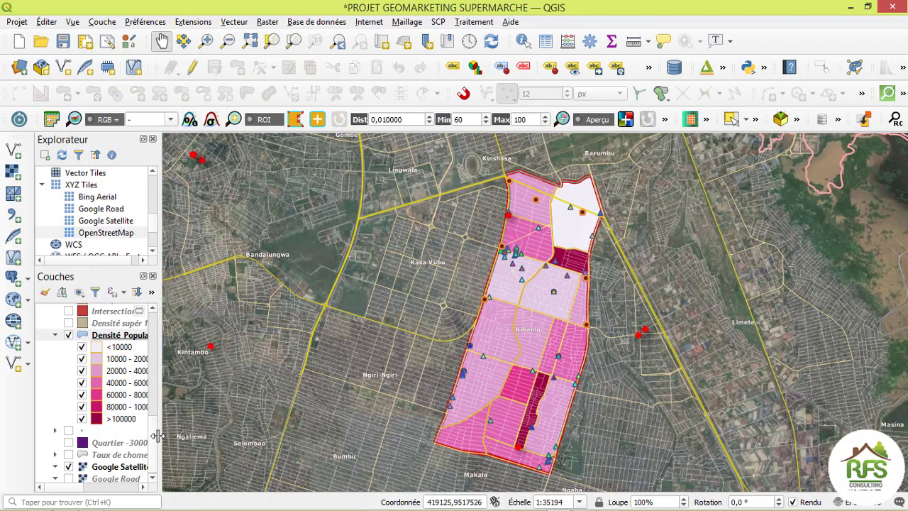
mouse_move(151, 453)
mouse_down()
mouse_move(155, 440)
mouse_move(154, 448)
mouse_up()
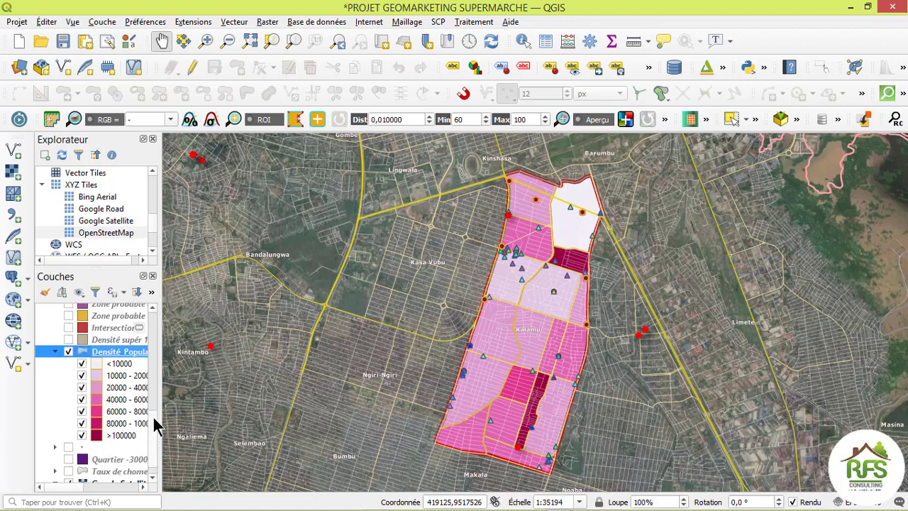
Review the Nombre_Cho column in the Densité_Population (km2) attribute table, then close the table
right_click(131, 355)
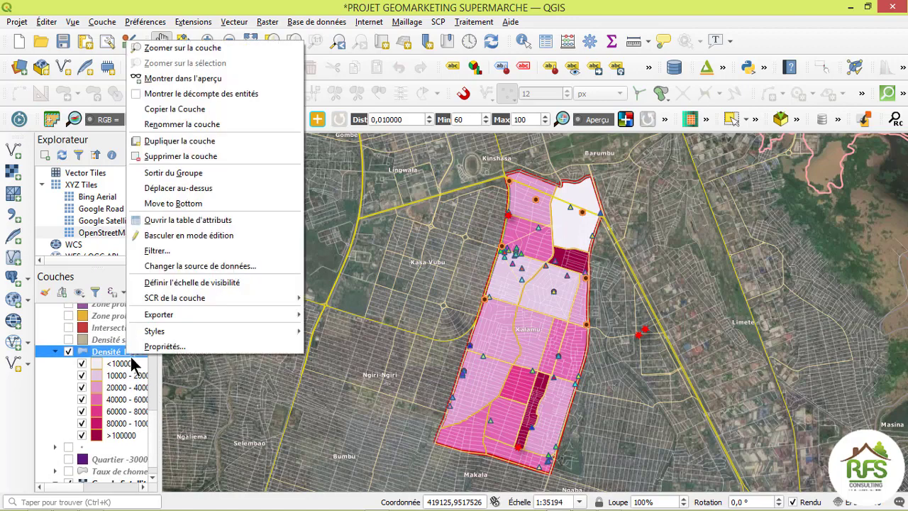
click(165, 221)
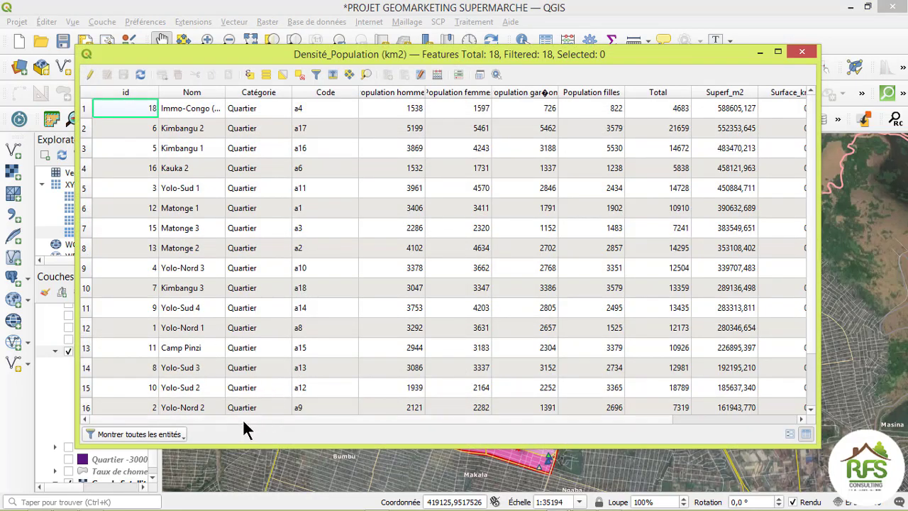
drag(243, 419, 379, 418)
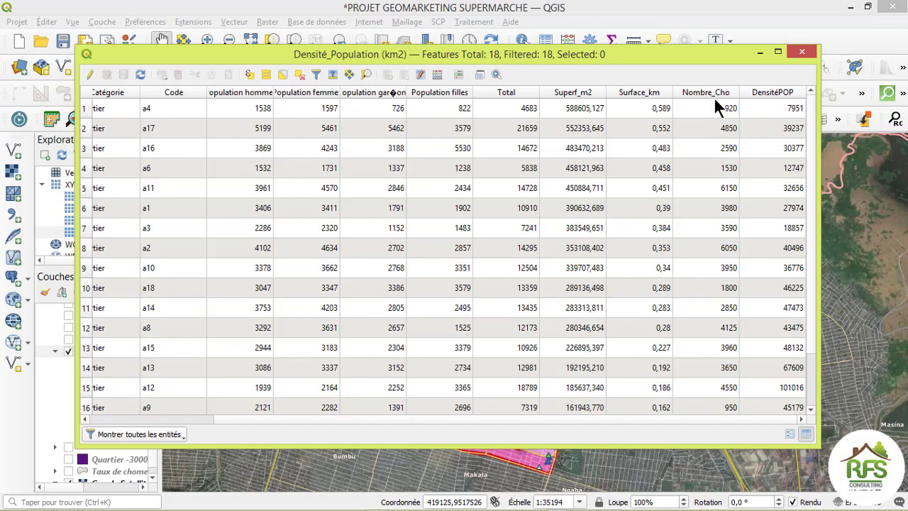
click(803, 53)
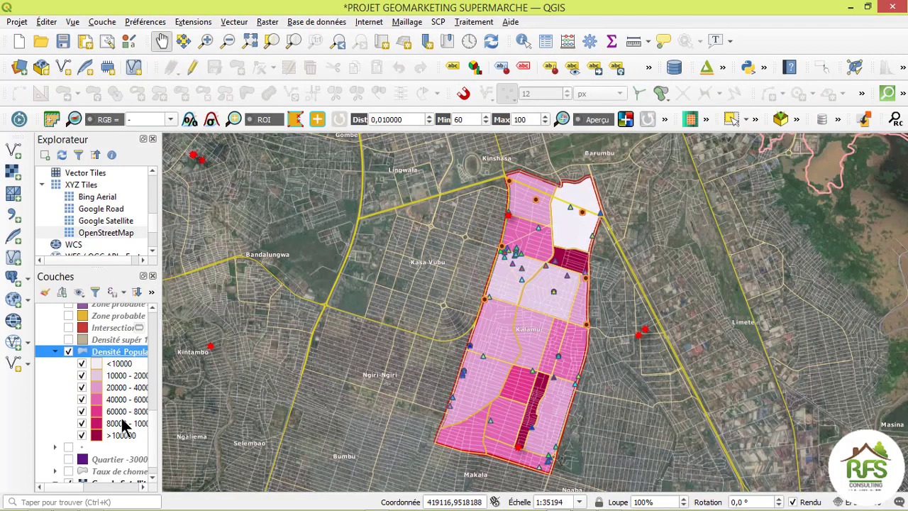
Open the symbology properties of the Taux de chomeurs layer
click(108, 473)
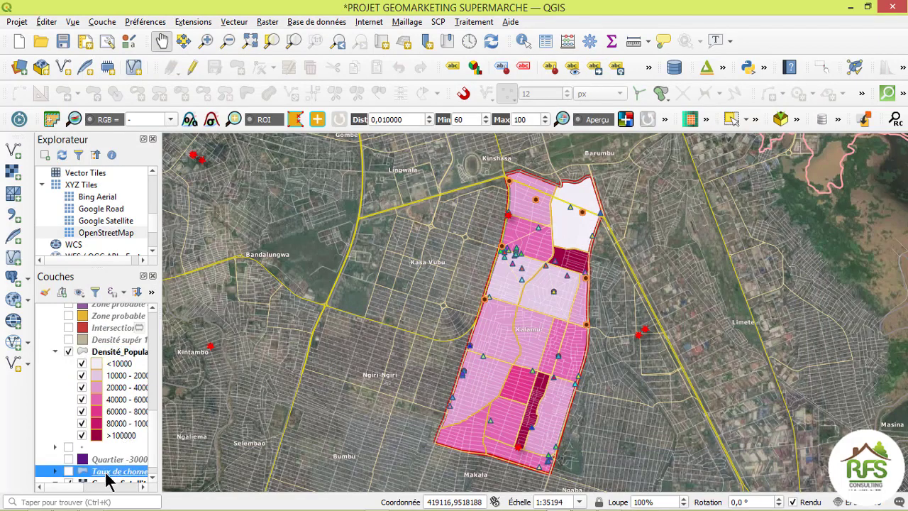
right_click(107, 475)
click(98, 356)
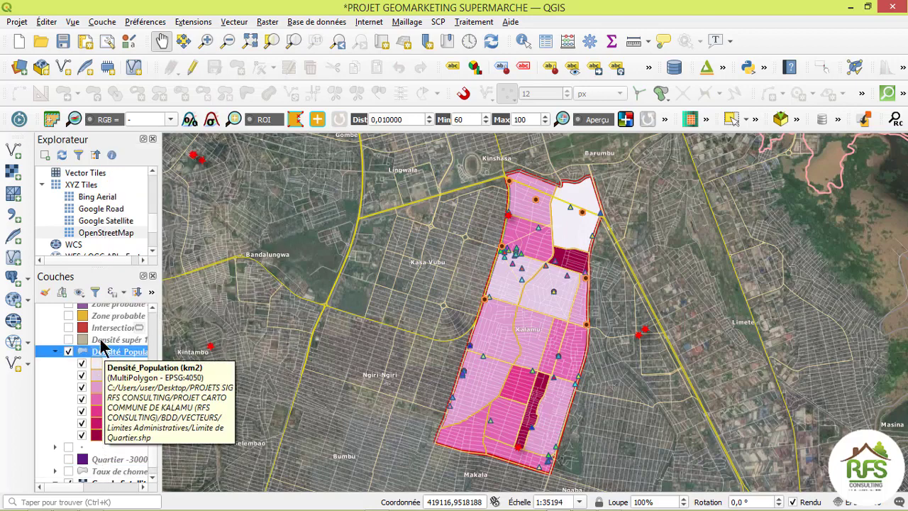
right_click(99, 472)
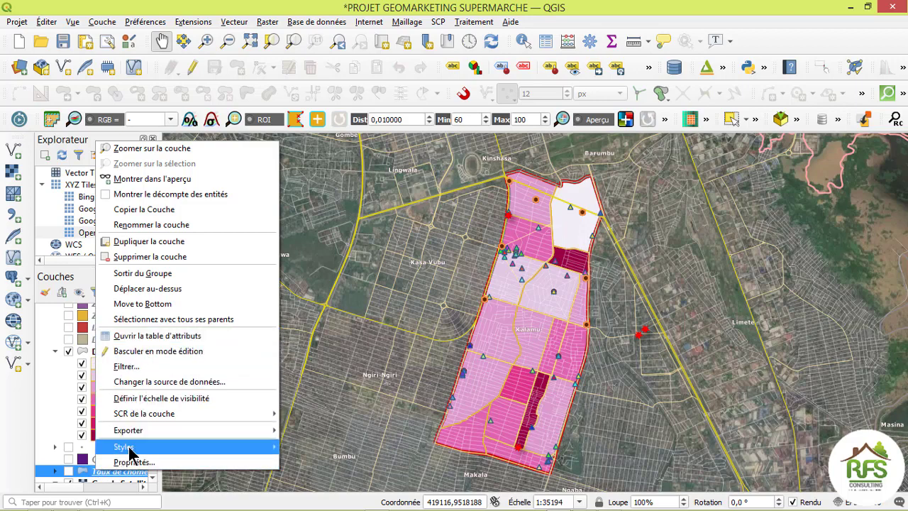
click(132, 473)
double_click(129, 473)
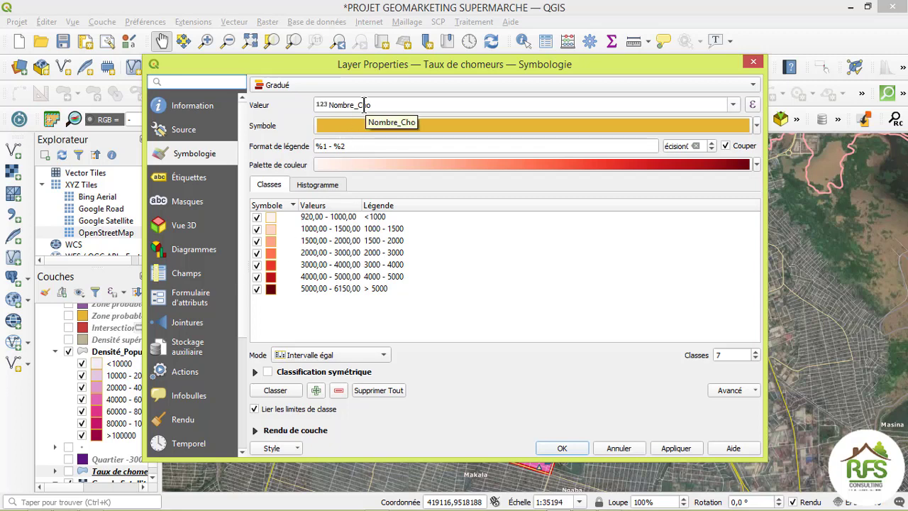
Review the Gradué style, the Nombre_Cho value field and the unemployment classes, then cancel the layer properties
click(307, 83)
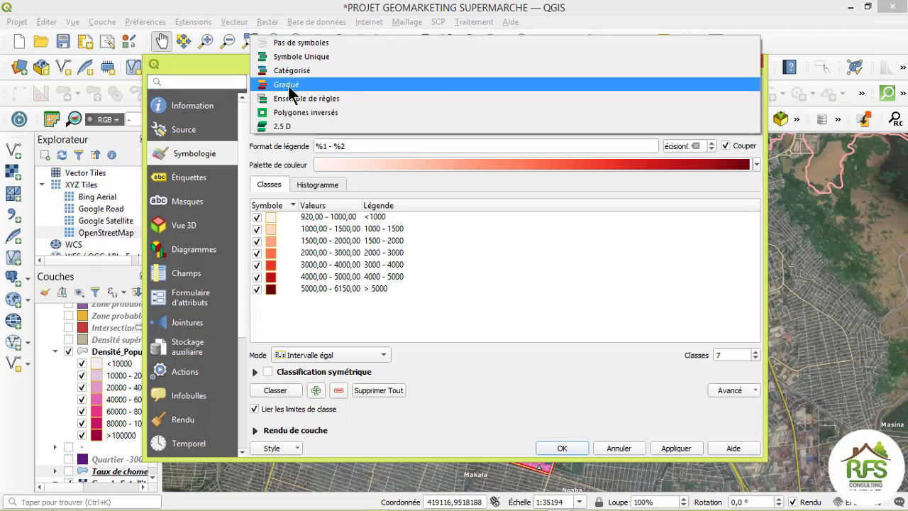
click(291, 86)
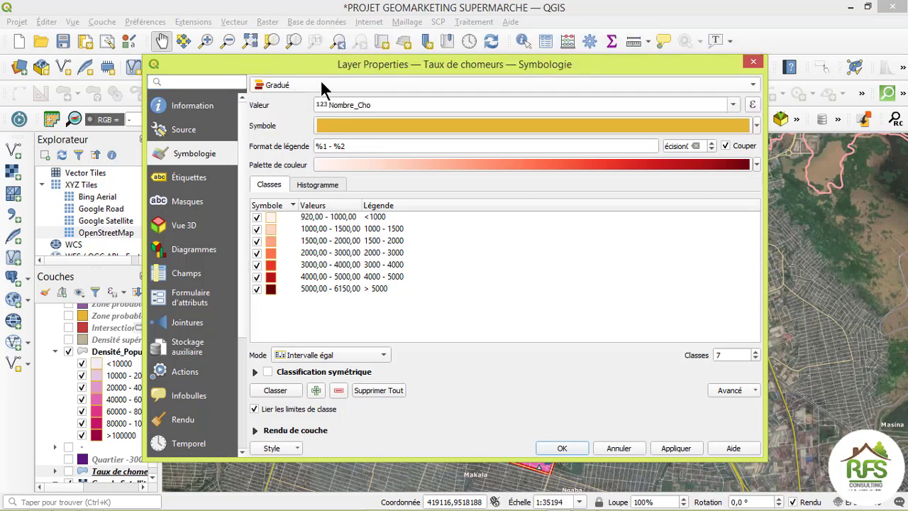
click(734, 104)
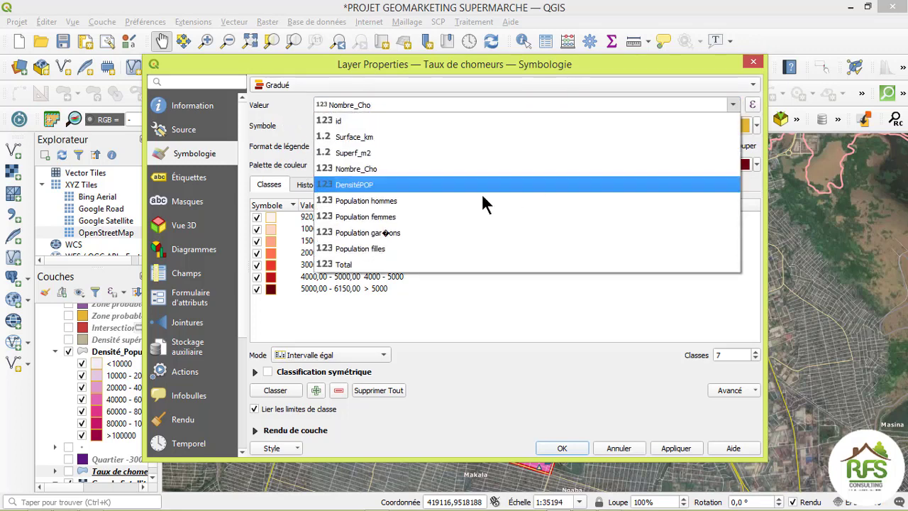
click(362, 173)
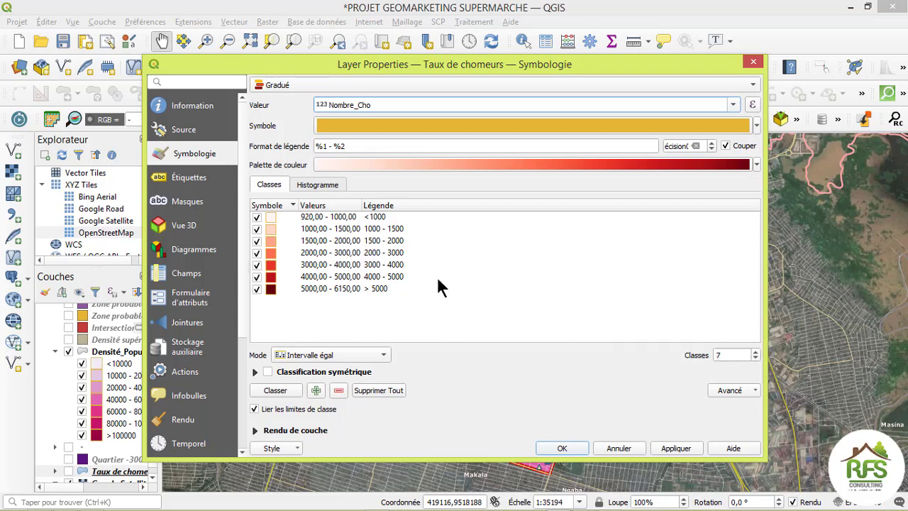
click(339, 217)
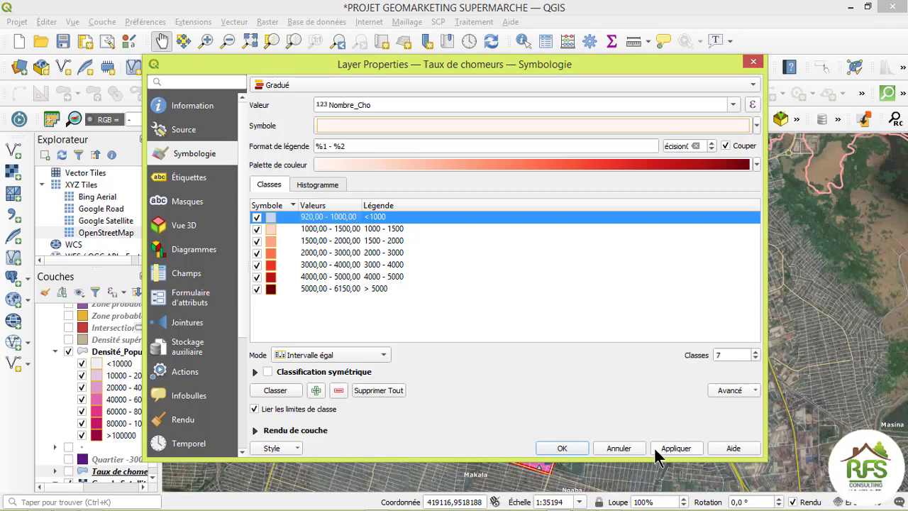
click(619, 448)
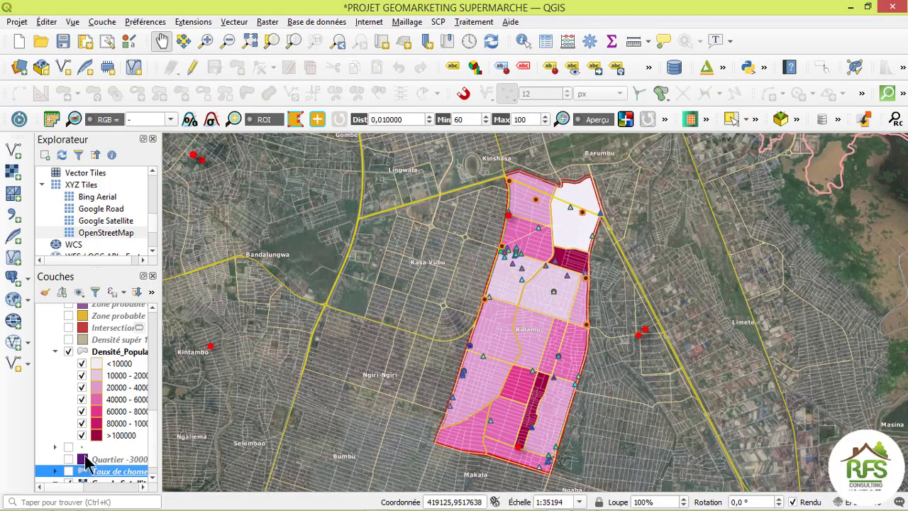
Show the Taux de chomeurs layer instead of Densité_Population (km2) and expand its unemployment legend classes
click(68, 471)
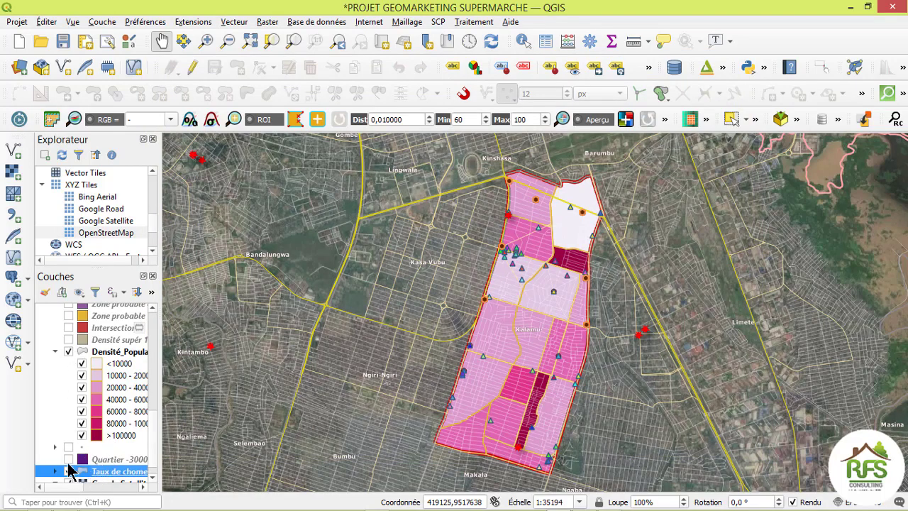
click(68, 351)
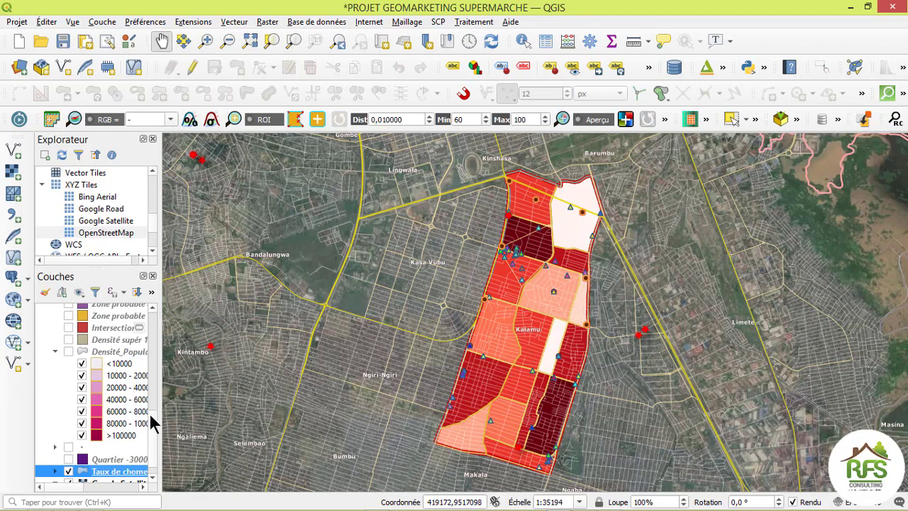
scroll(154, 454, down, 1)
click(55, 453)
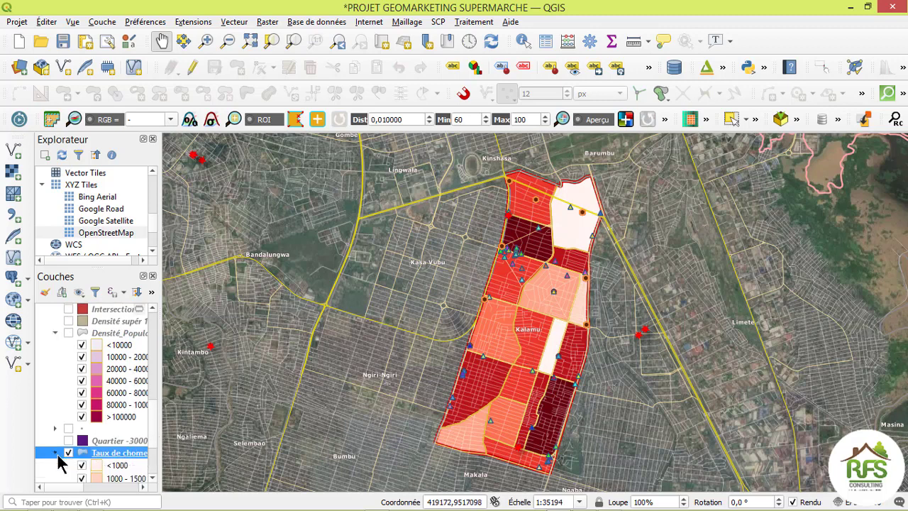
scroll(107, 465, down, 3)
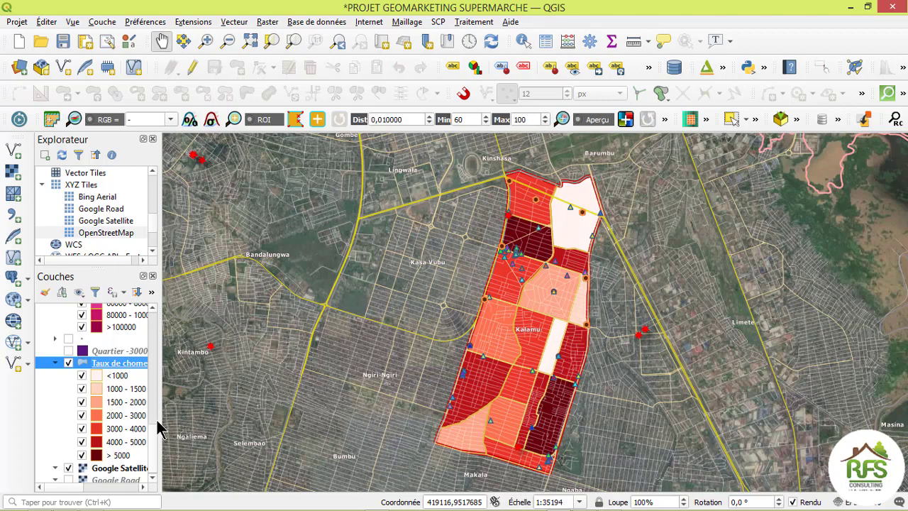
Widen the layer list to show full layer names and compare the Taux de chomeurs classes with Kalamu's quartiers on the map
drag(159, 424, 285, 423)
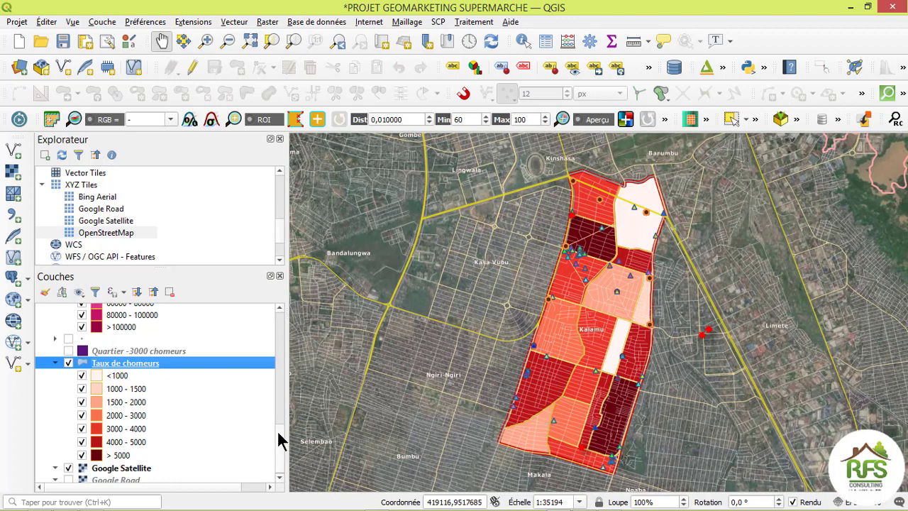
drag(281, 443, 280, 420)
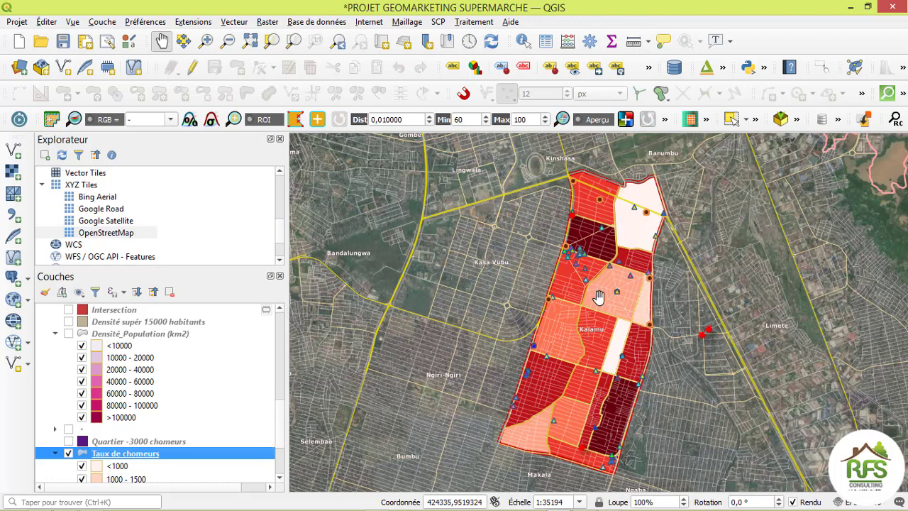
drag(587, 341, 568, 341)
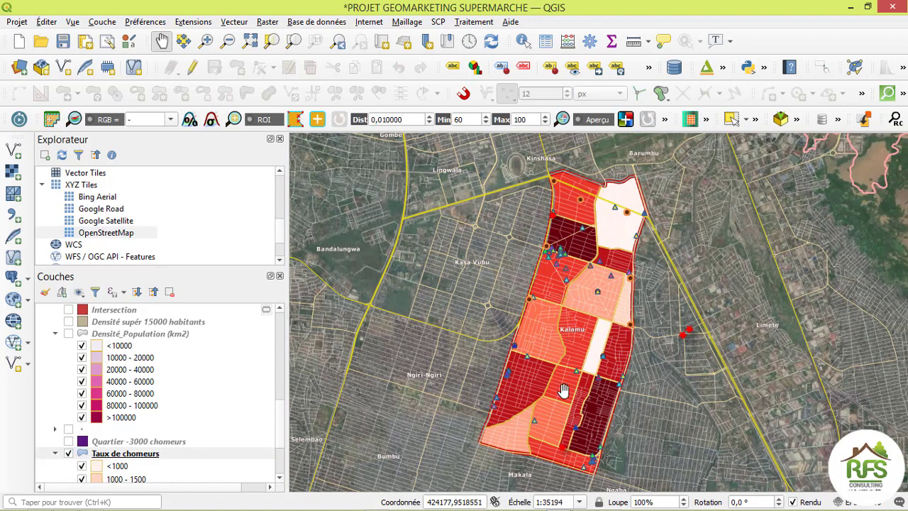
Open the attribute table of the Taux de chomeurs layer and start a selection by expression
click(131, 455)
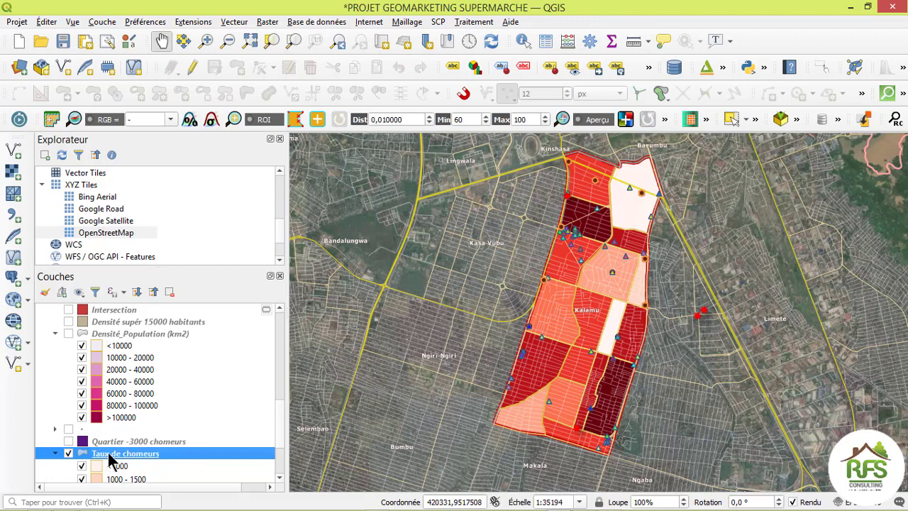
right_click(108, 455)
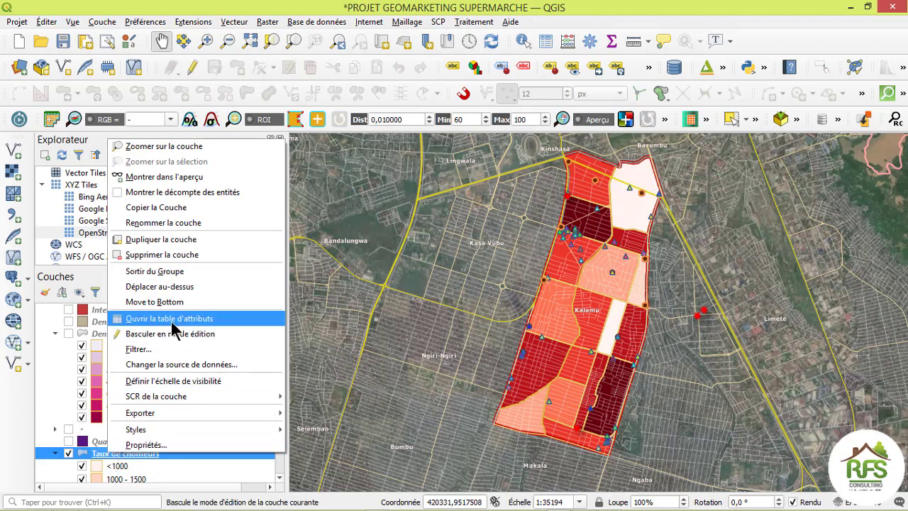
click(170, 319)
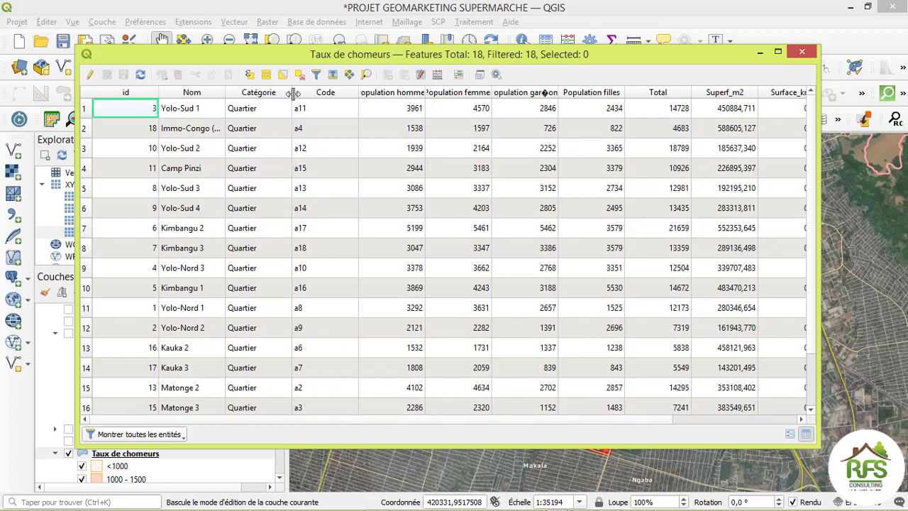
click(250, 72)
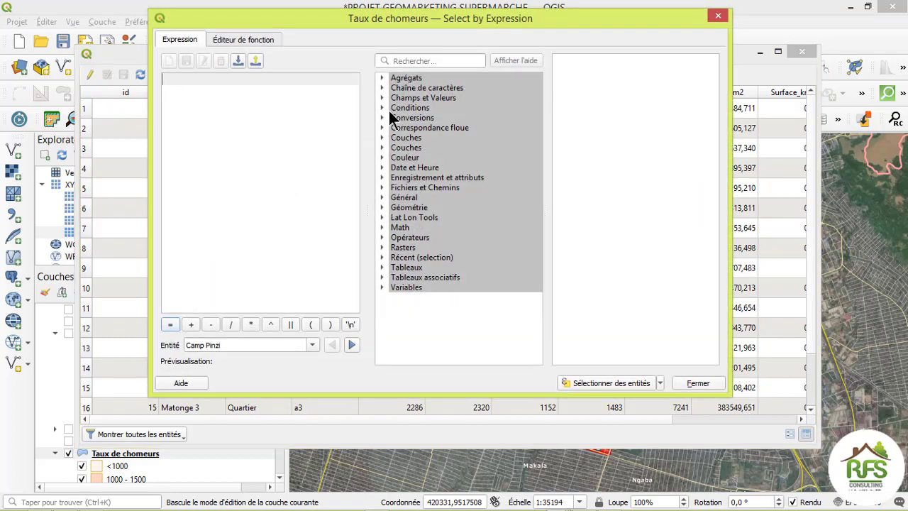
Insert the Nombre_Cho field from the Champs et Valeurs group into the selection expression
click(404, 89)
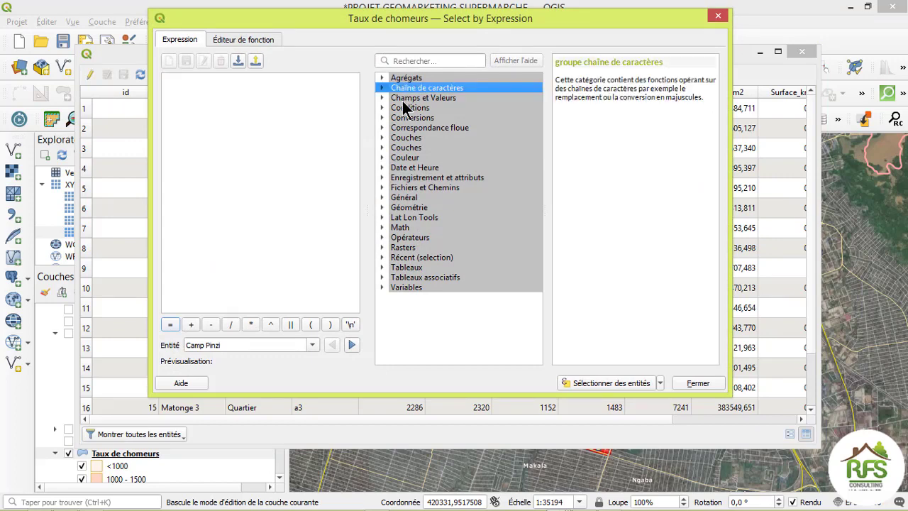
click(402, 100)
click(381, 98)
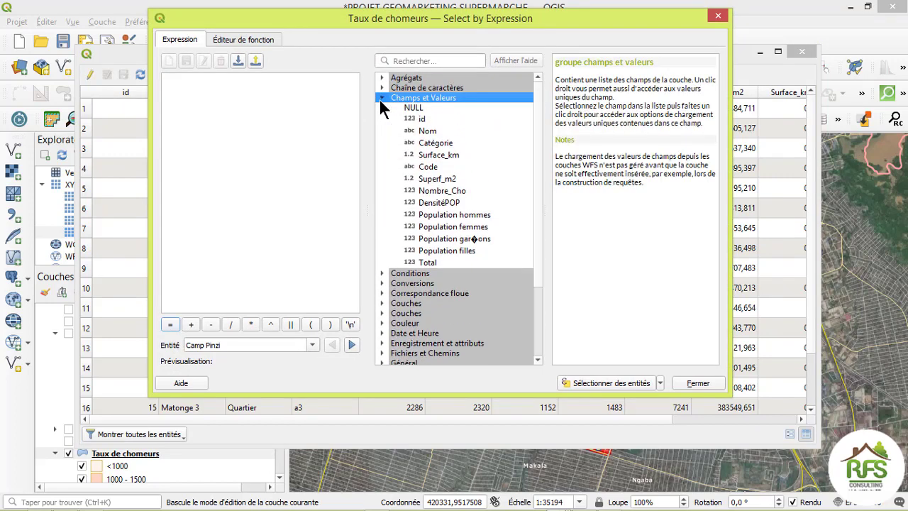
click(438, 192)
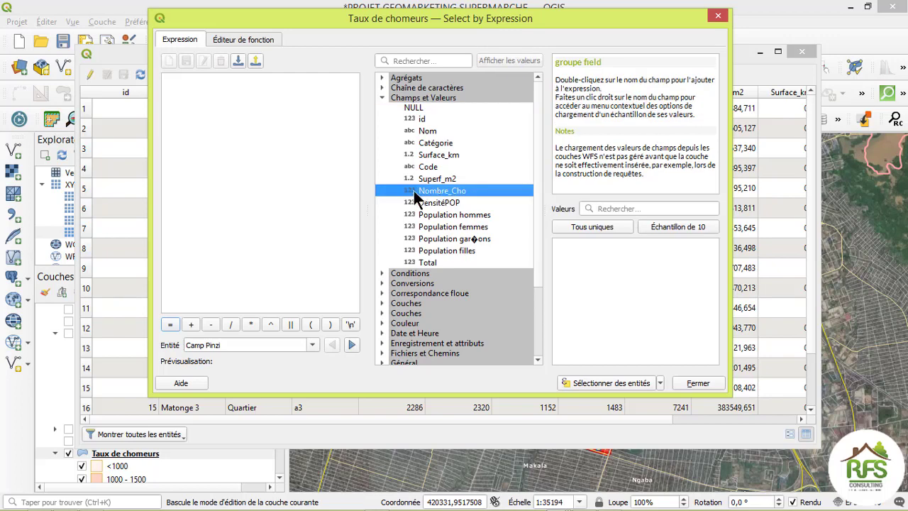
double_click(430, 192)
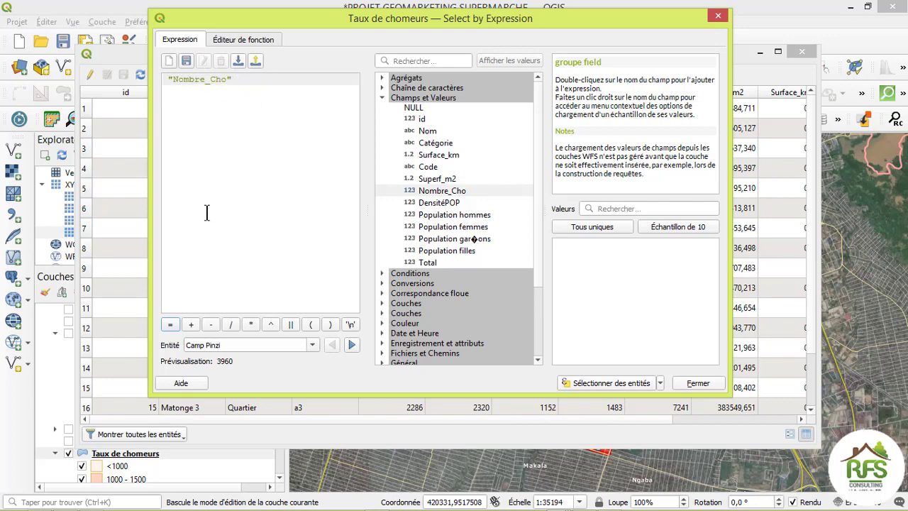
Complete the expression as "Nombre_Cho" < 3000, select the matching features and close the expression dialog
scroll(428, 269, down, 2)
scroll(427, 277, down, 1)
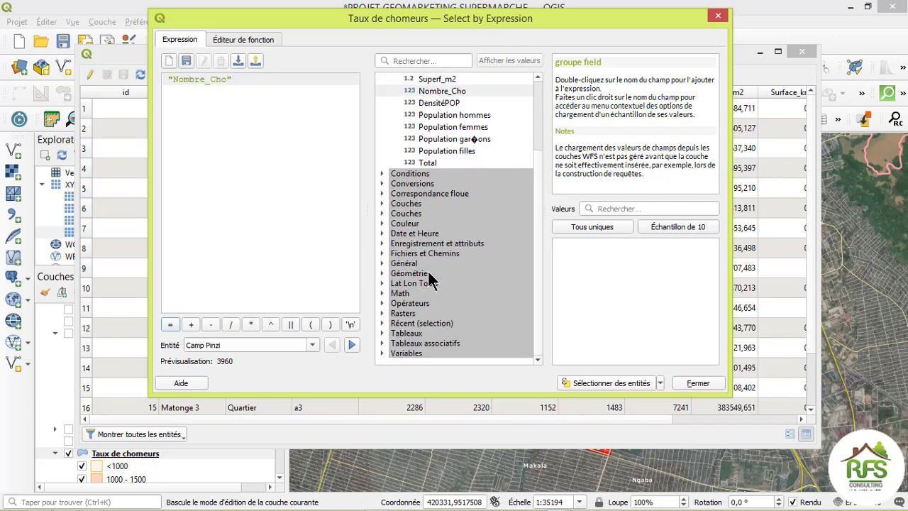
click(407, 305)
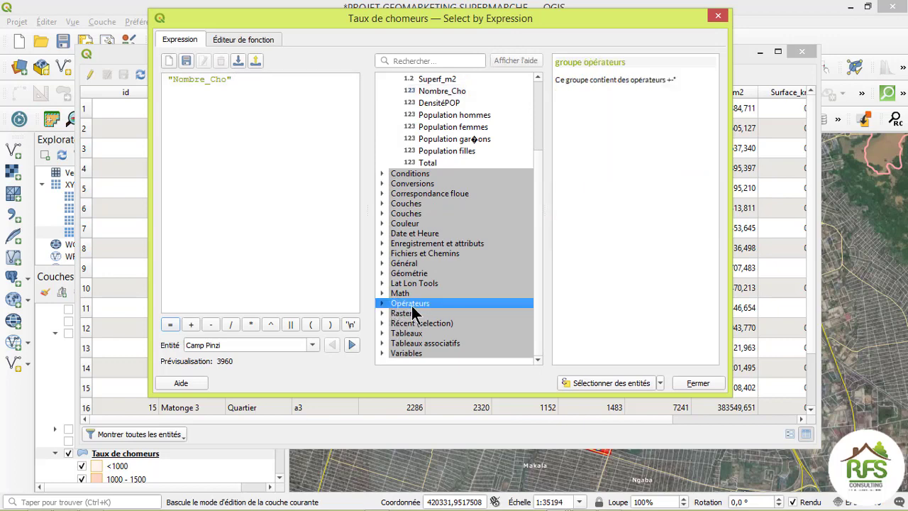
click(382, 304)
scroll(411, 305, down, 6)
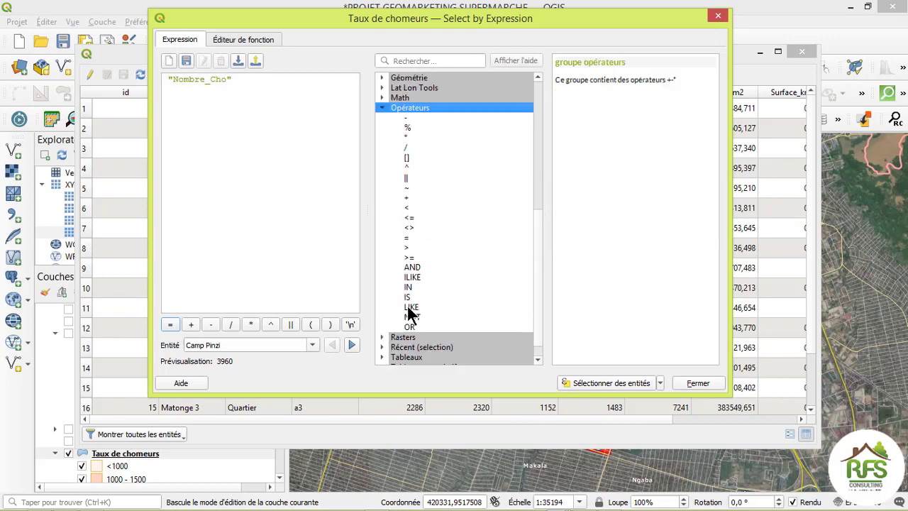
double_click(406, 205)
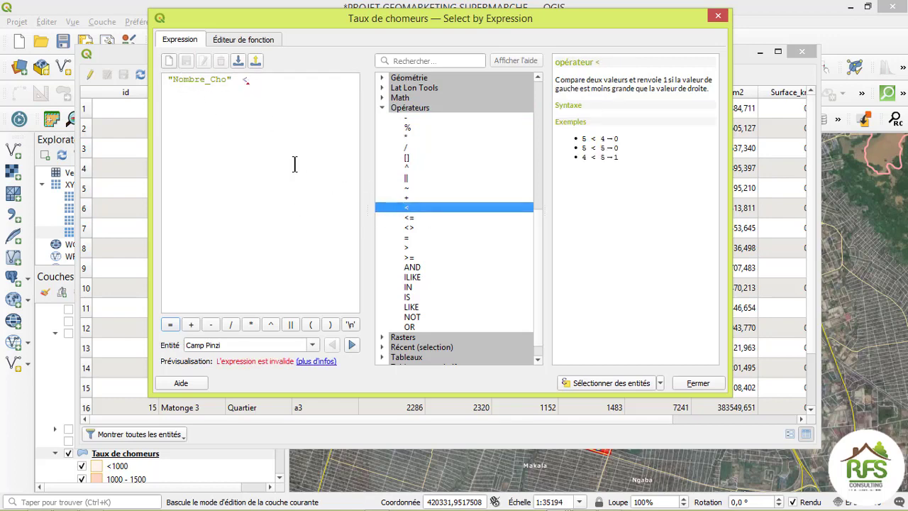
click(269, 83)
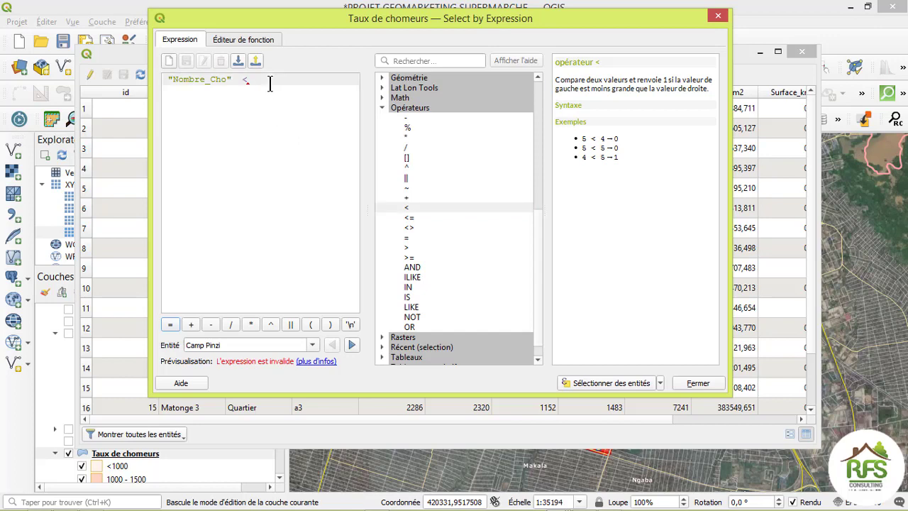
text(3000)
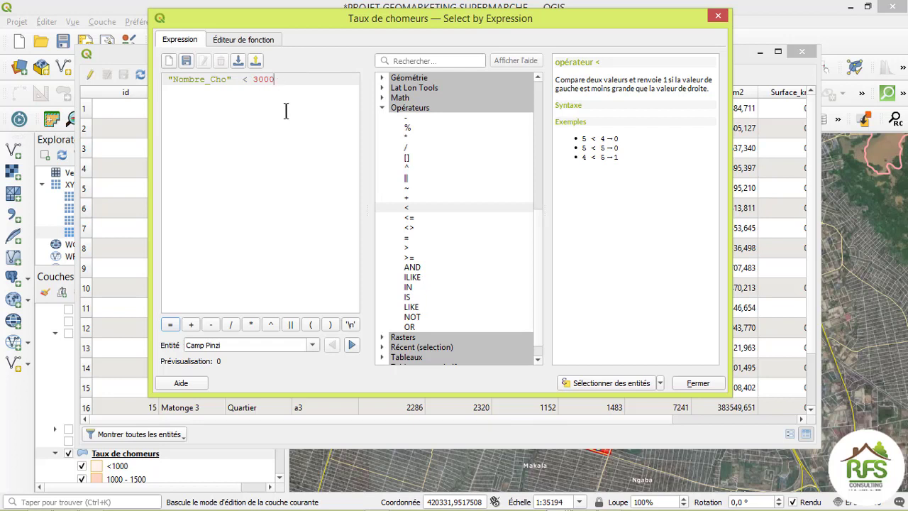
click(589, 383)
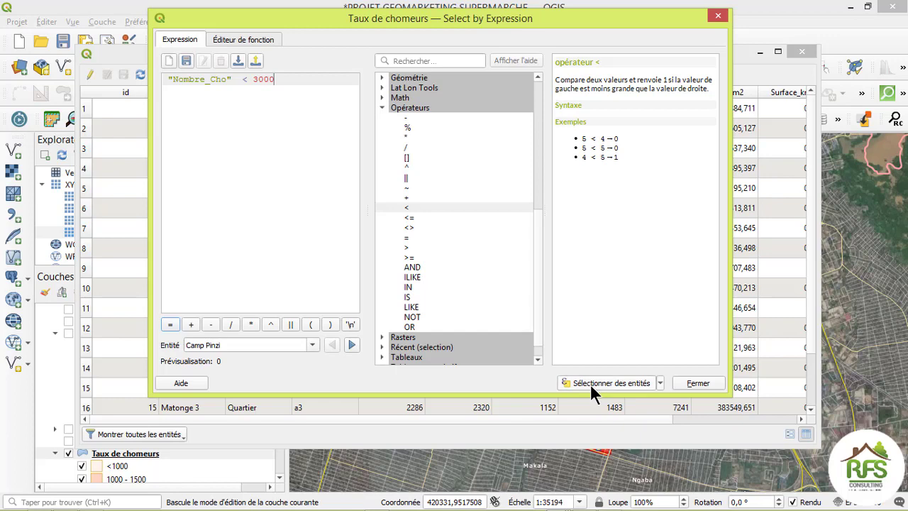
click(702, 382)
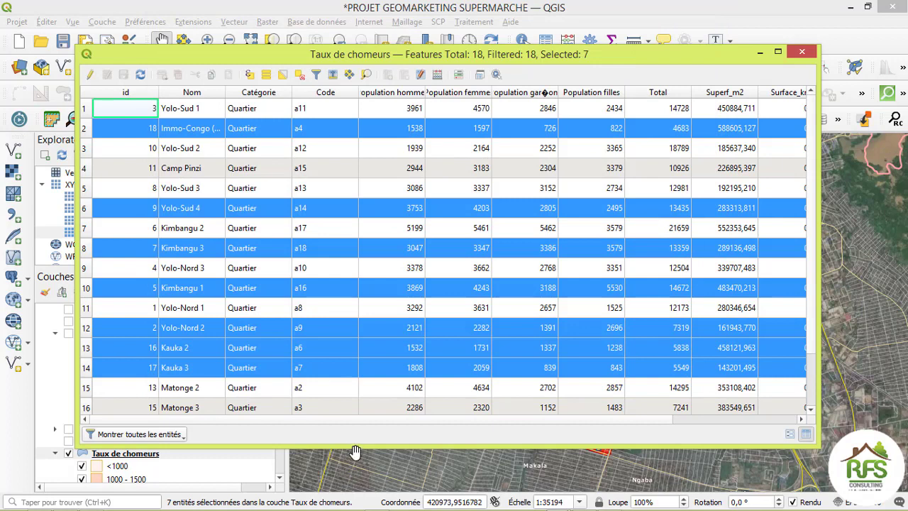
Enlarge the attribute table, review the selected quartiers' Nombre_Cho values, and minimize the table to reveal the map
drag(357, 449, 357, 485)
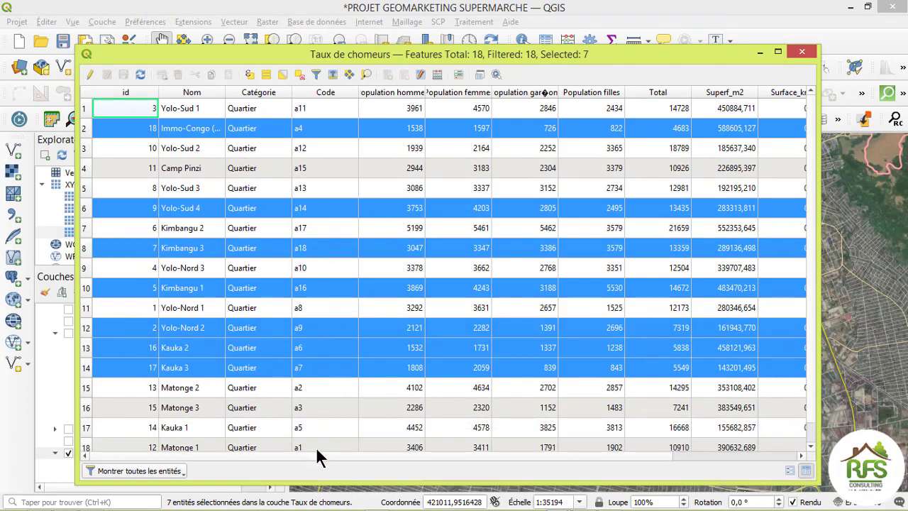
drag(316, 454, 462, 467)
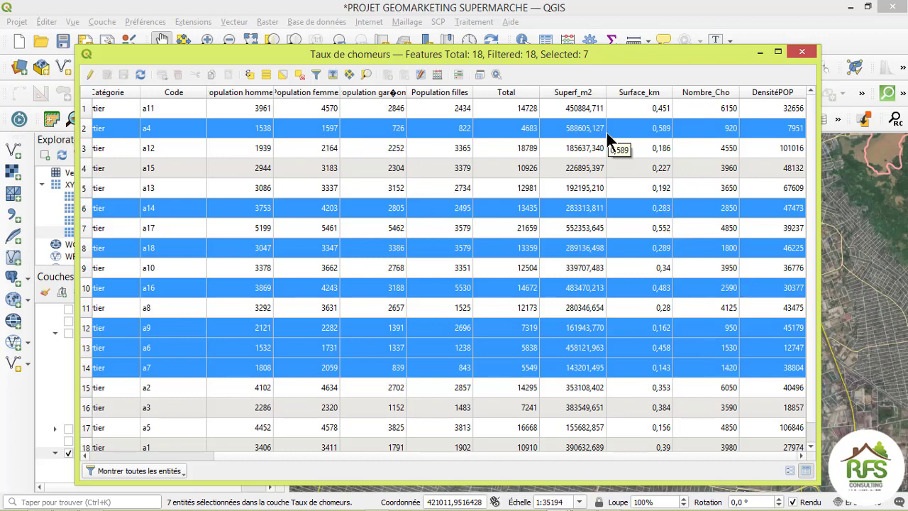
click(759, 53)
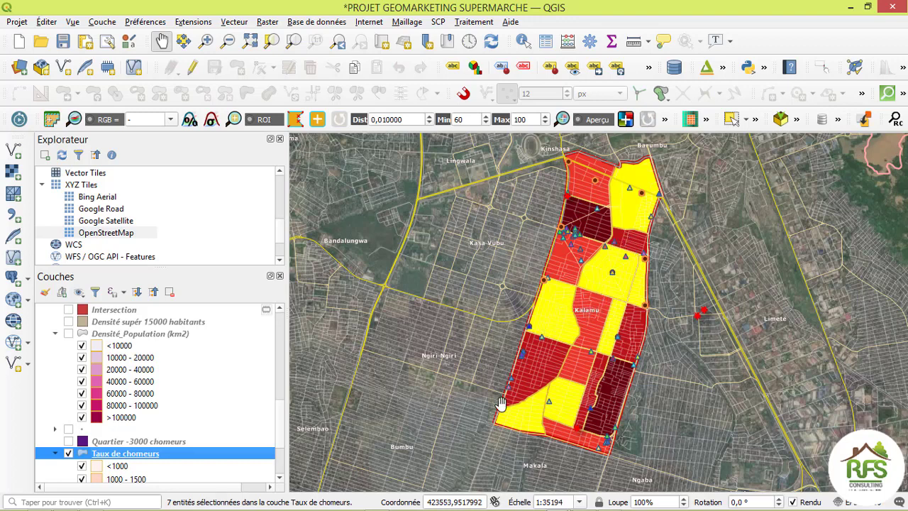
Try exporting only the selected Taux de chomeurs features as an ESRI Shapefile over Quartier -3000 chomeurs.shp in VECTEURS, then cancel the export
right_click(185, 455)
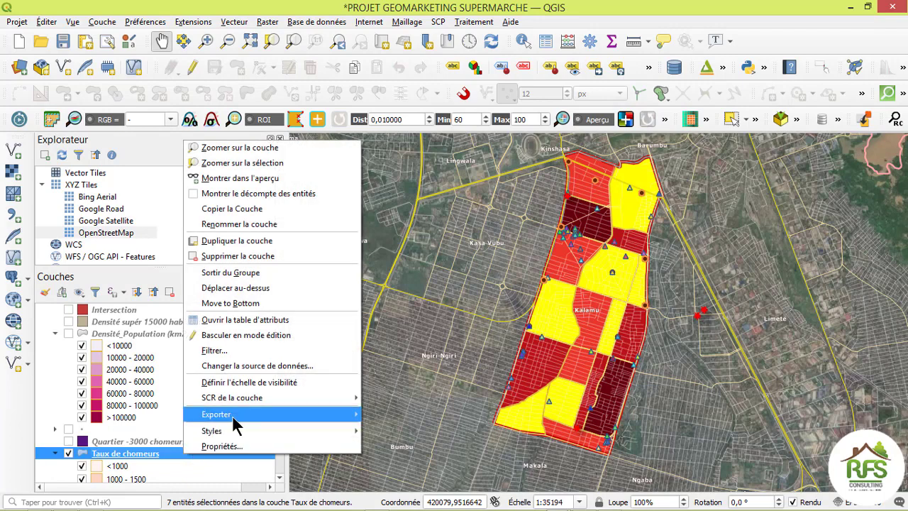
mouse_move(233, 418)
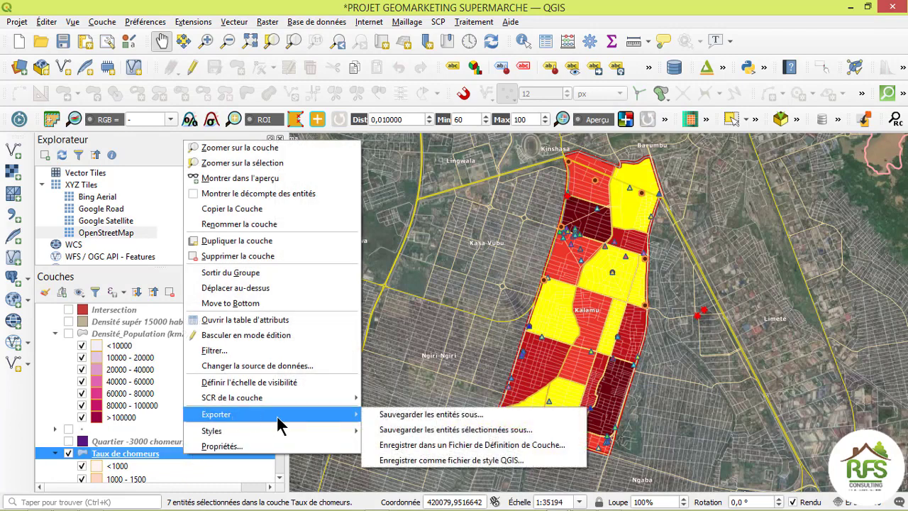
mouse_move(359, 431)
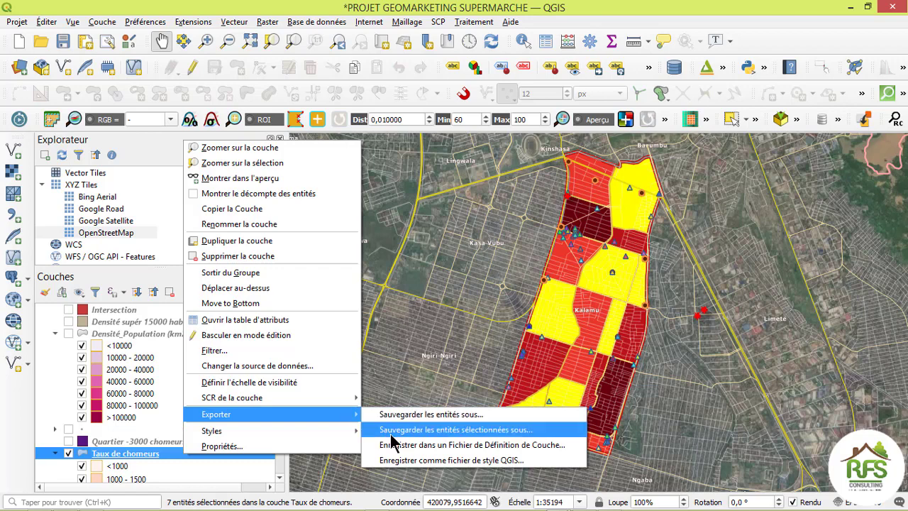
click(499, 430)
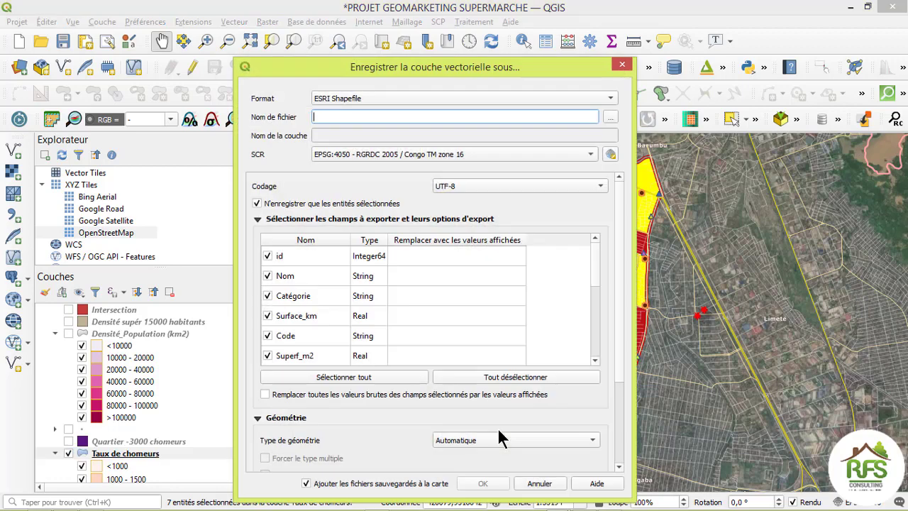
drag(445, 74, 470, 18)
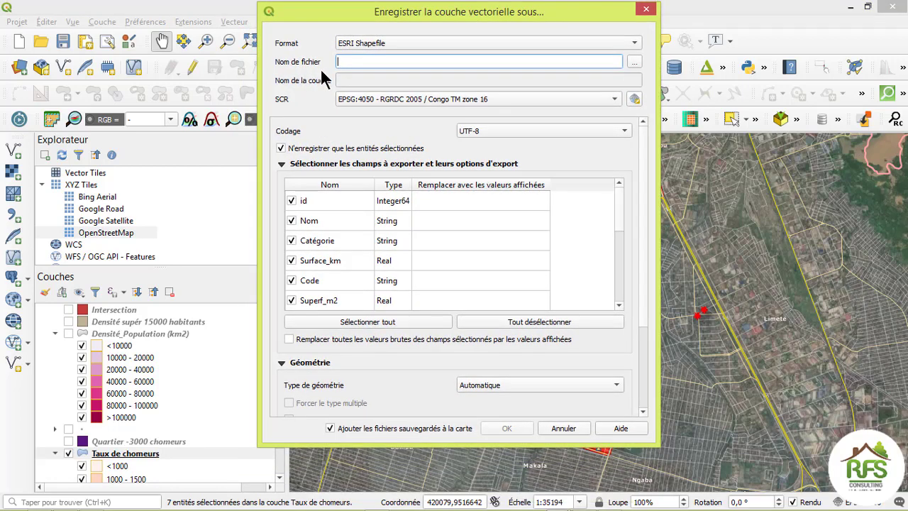
click(634, 63)
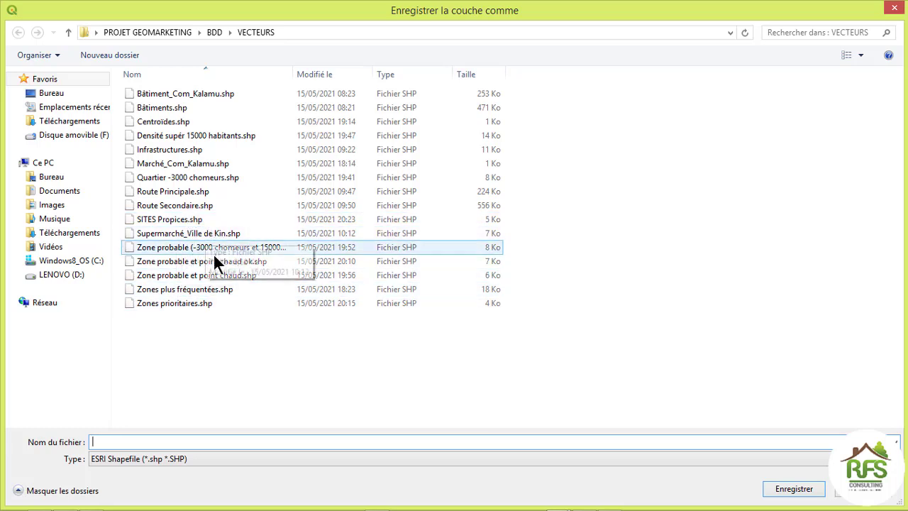
click(174, 179)
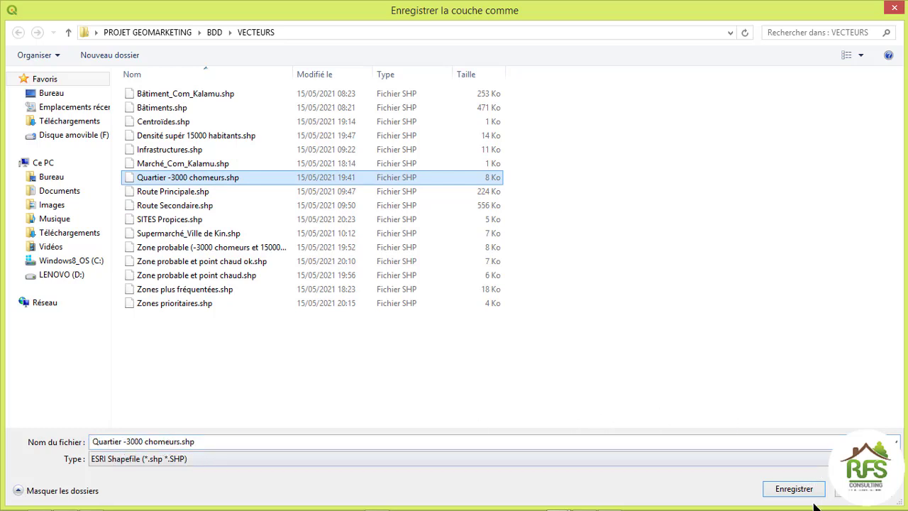
click(895, 7)
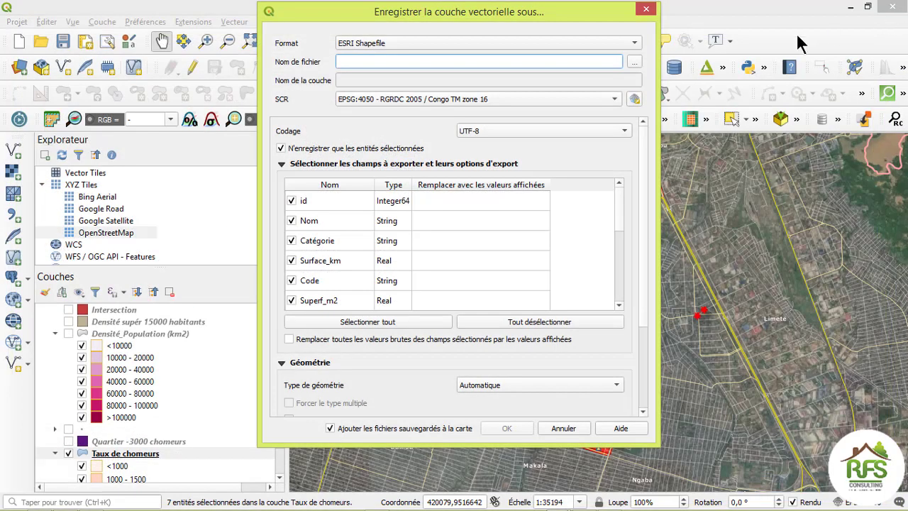
click(646, 9)
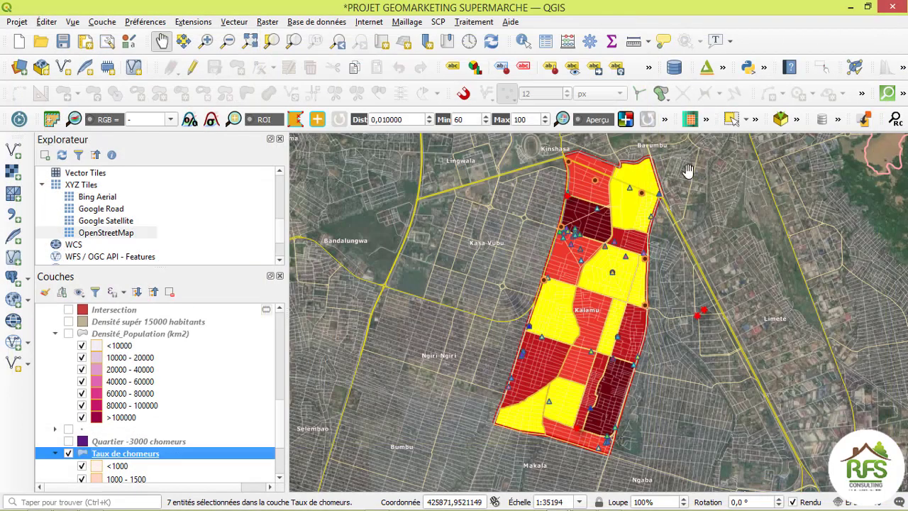
Show the Quartier -3000 chomeurs layer on the map and deselect all selected features
click(69, 442)
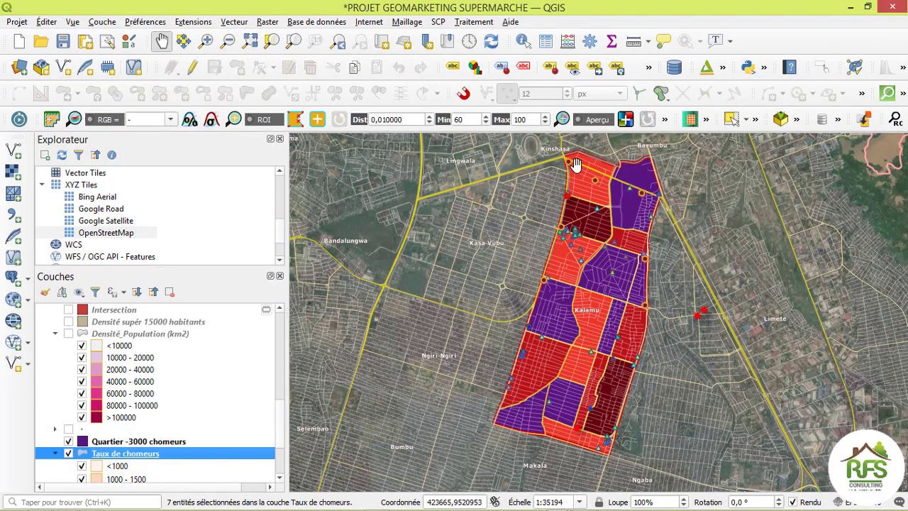
click(747, 120)
click(713, 160)
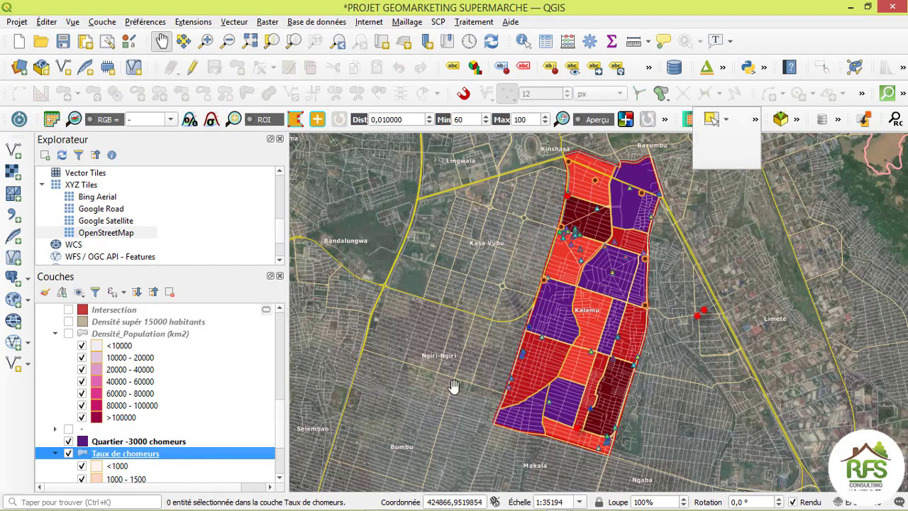
Hide the Taux de chomeurs layer and examine the Quartier -3000 chomeurs polygons across Kalamu
click(68, 453)
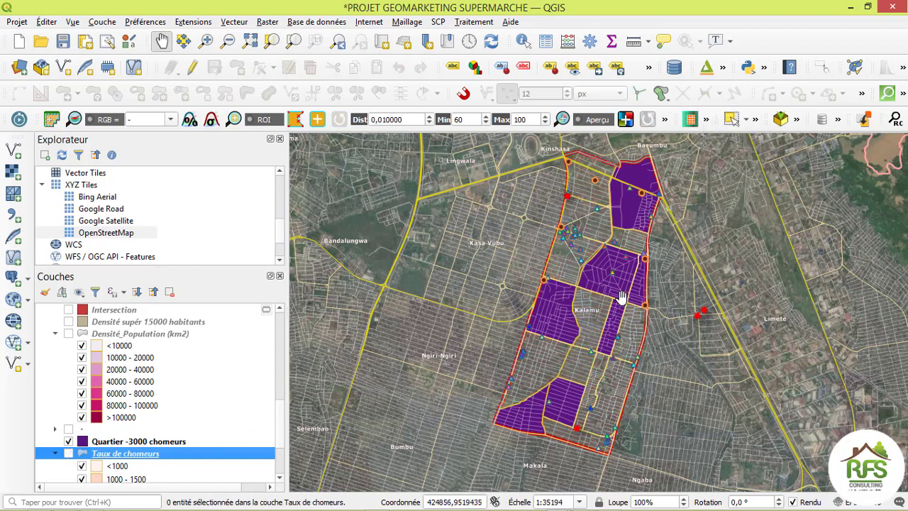
scroll(616, 274, up, 1)
scroll(615, 275, down, 2)
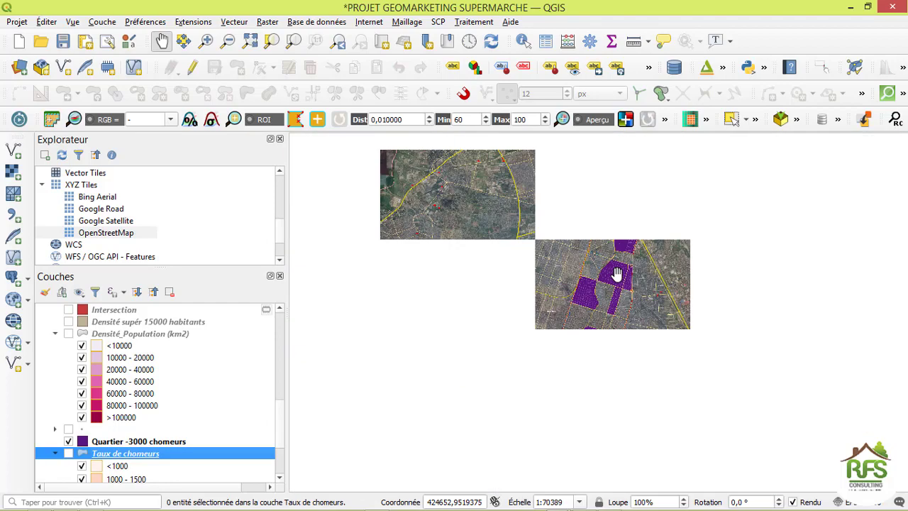
scroll(617, 270, up, 1)
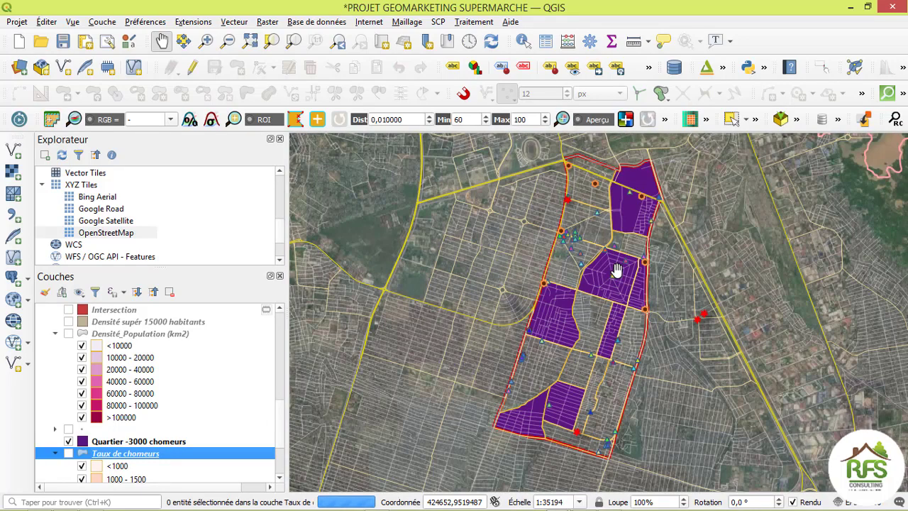
drag(613, 279, 602, 293)
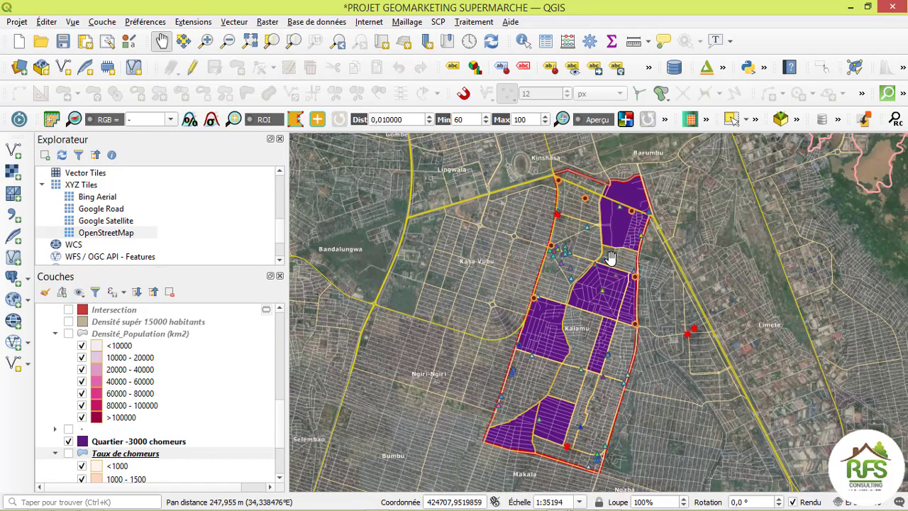
Show the Densité_Population (km2) layer and open its attribute table
click(122, 334)
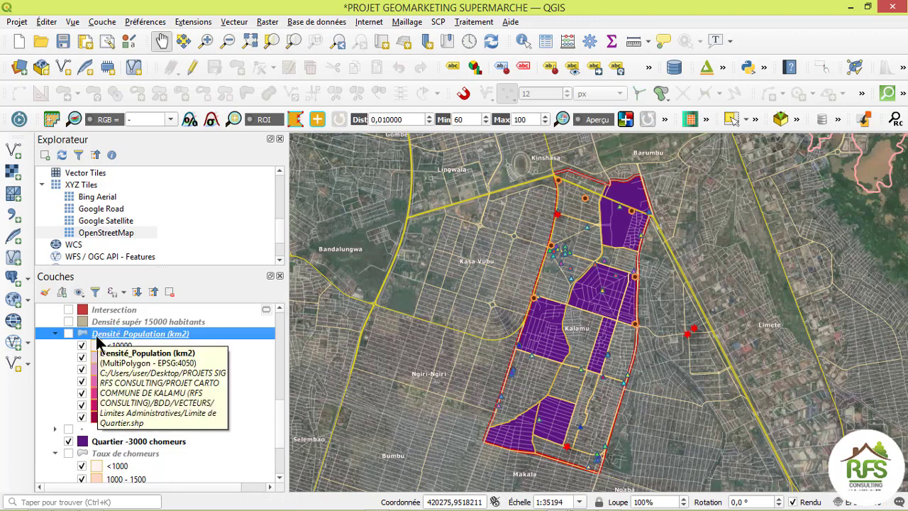
click(69, 334)
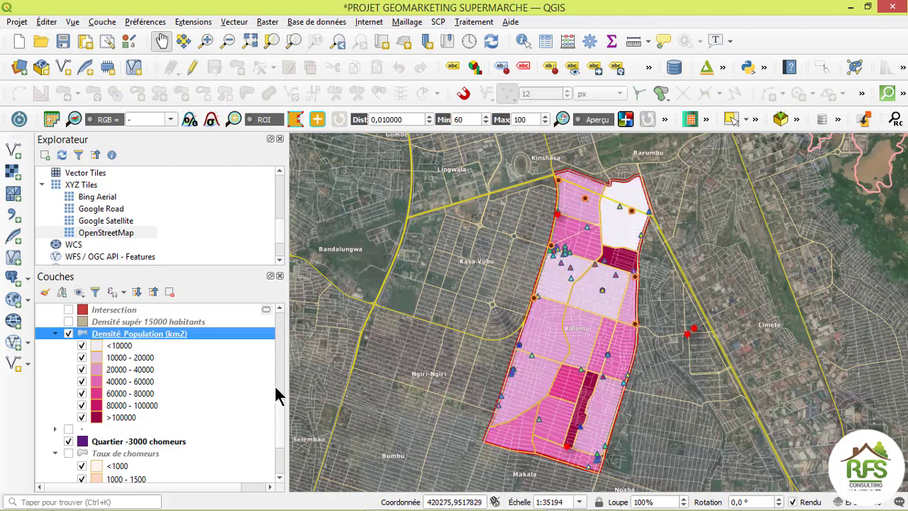
right_click(154, 334)
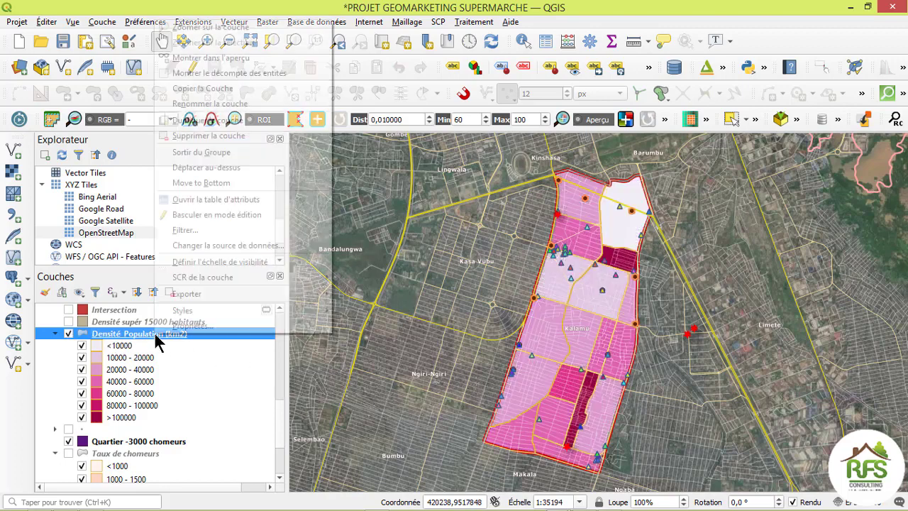
click(193, 203)
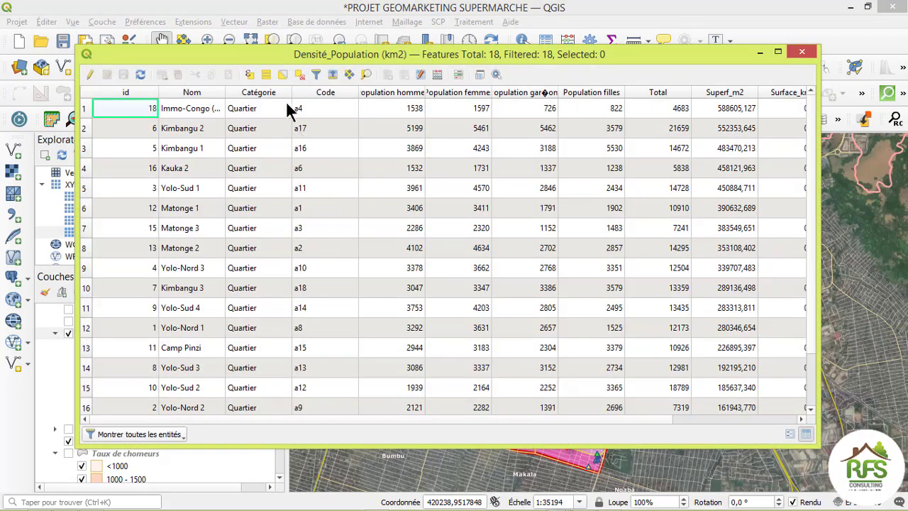
Start a selection by expression and insert the DensitéPOP field from the Champs et Valeurs group
click(249, 76)
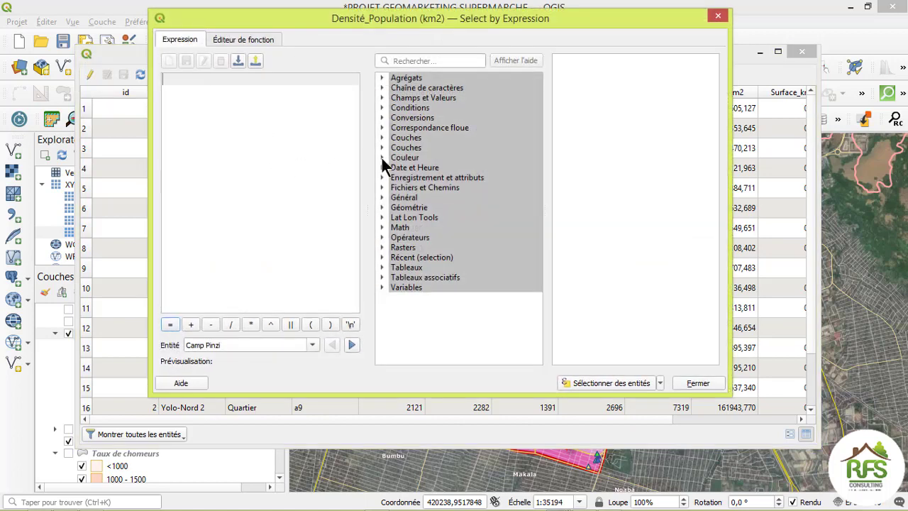
click(401, 99)
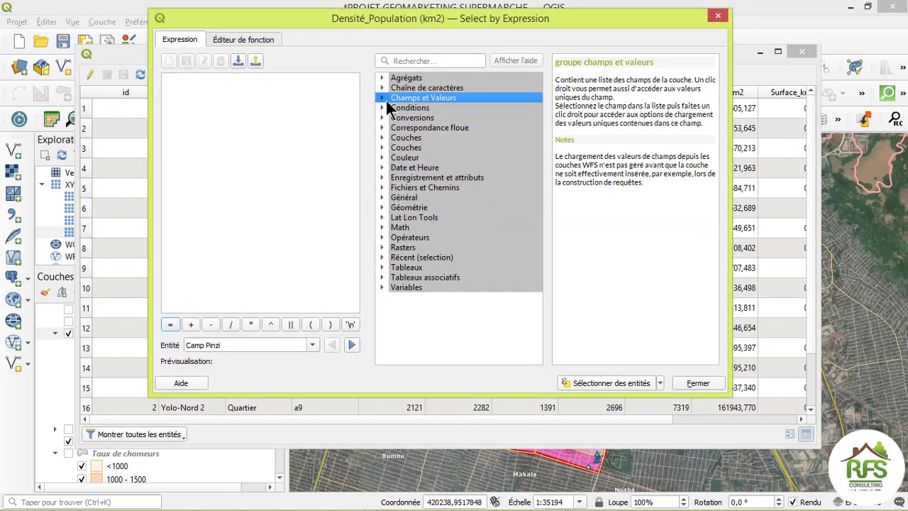
click(383, 99)
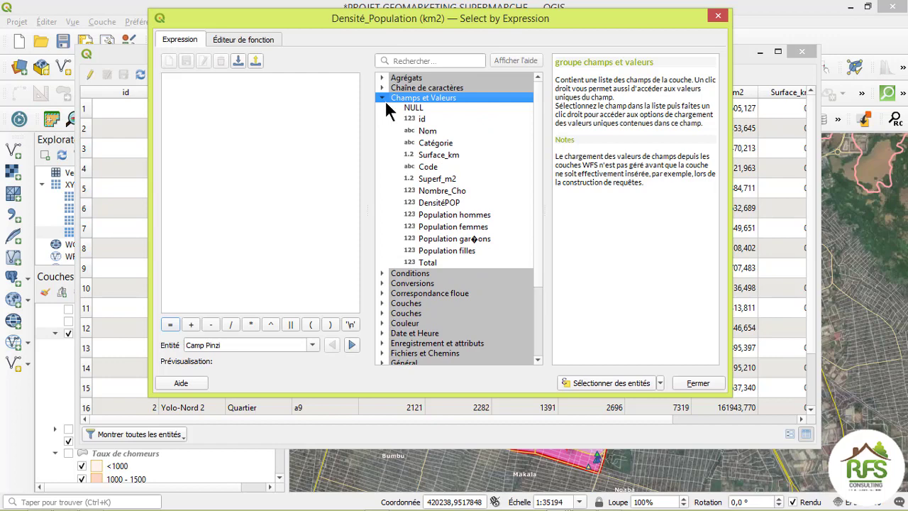
double_click(439, 203)
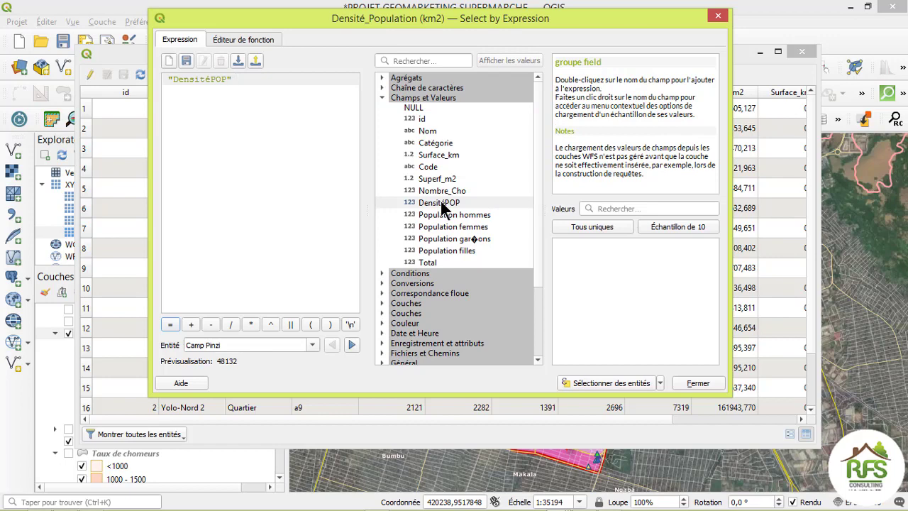
Complete the expression as "DensitéPOP" > 15000, select the matching features and close the expression dialog
scroll(426, 217, down, 2)
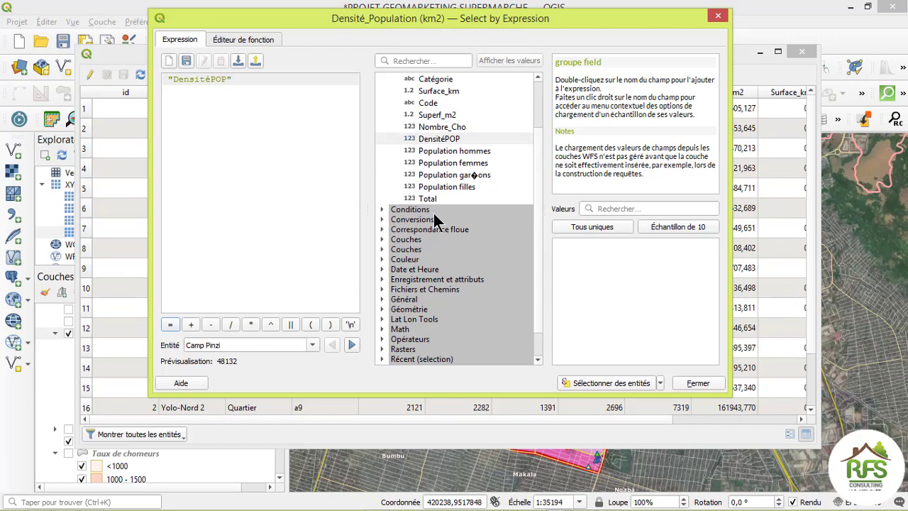
scroll(435, 221, down, 1)
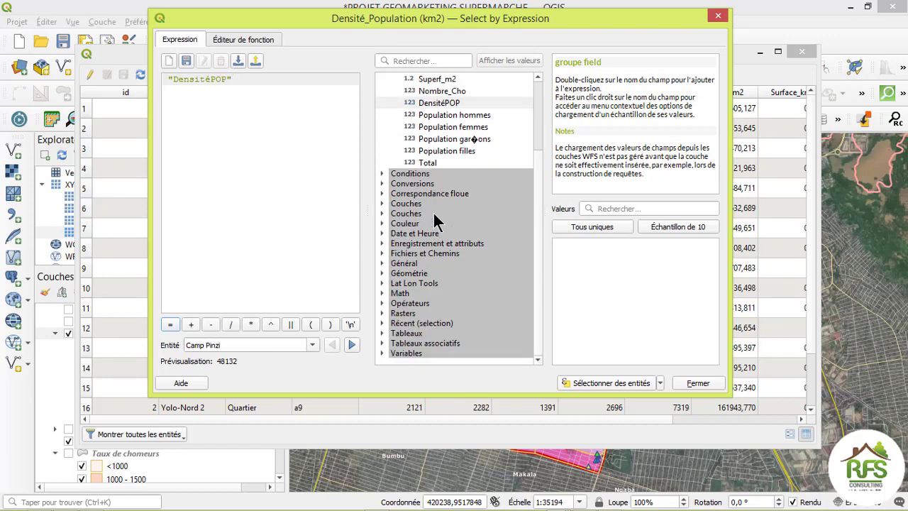
click(383, 303)
scroll(422, 312, down, 5)
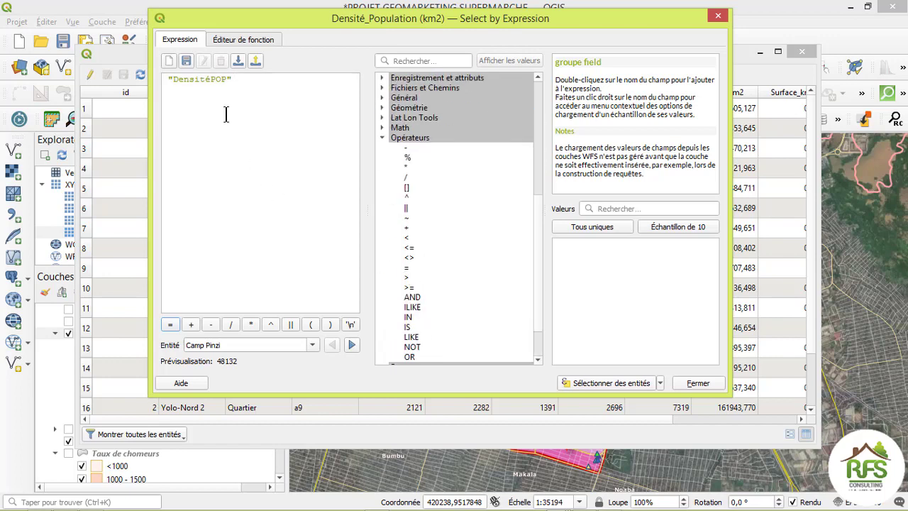
double_click(408, 277)
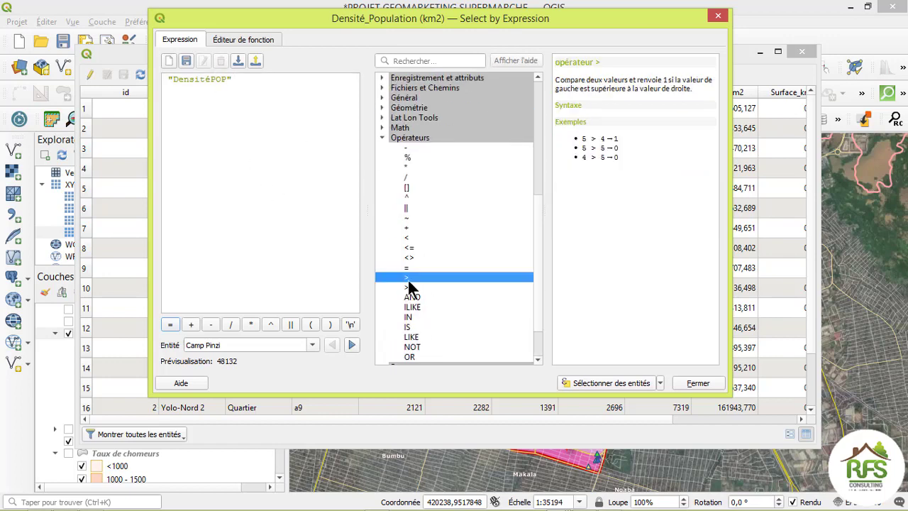
text(15000)
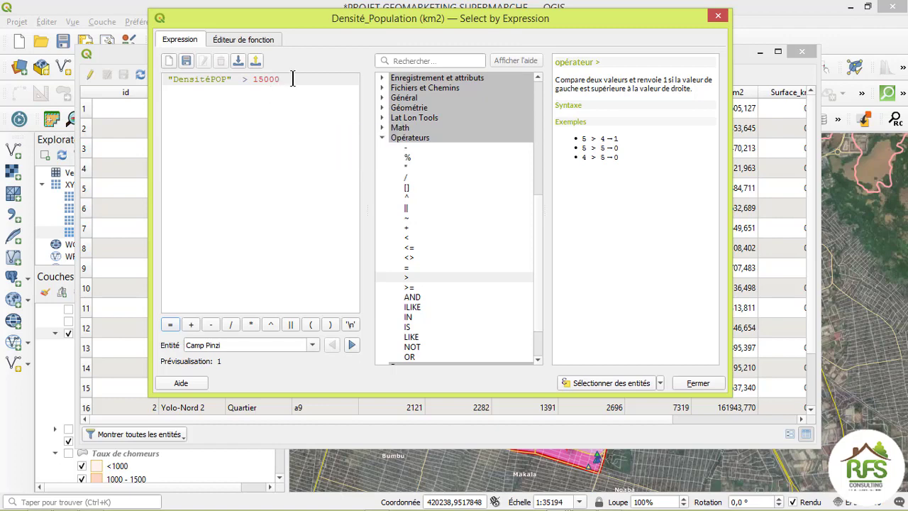
mouse_move(291, 79)
mouse_down()
mouse_move(147, 82)
mouse_move(289, 86)
mouse_up()
click(611, 382)
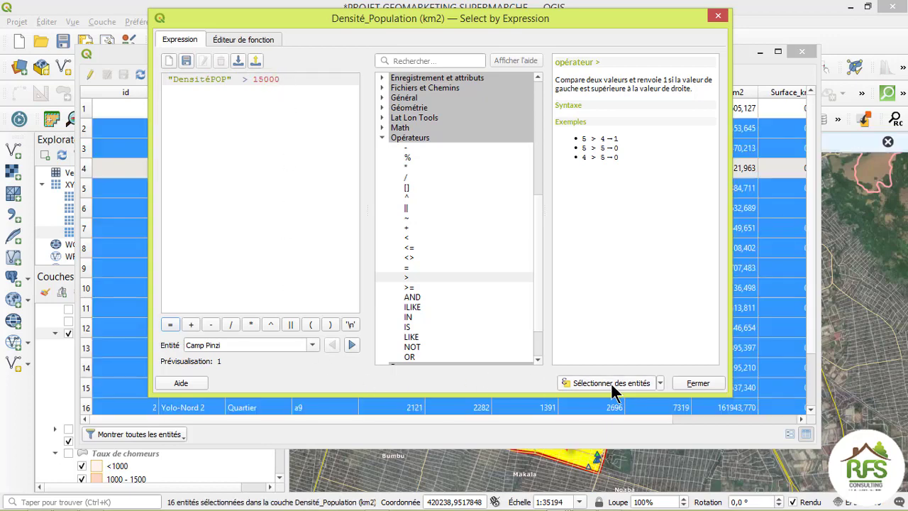
click(698, 384)
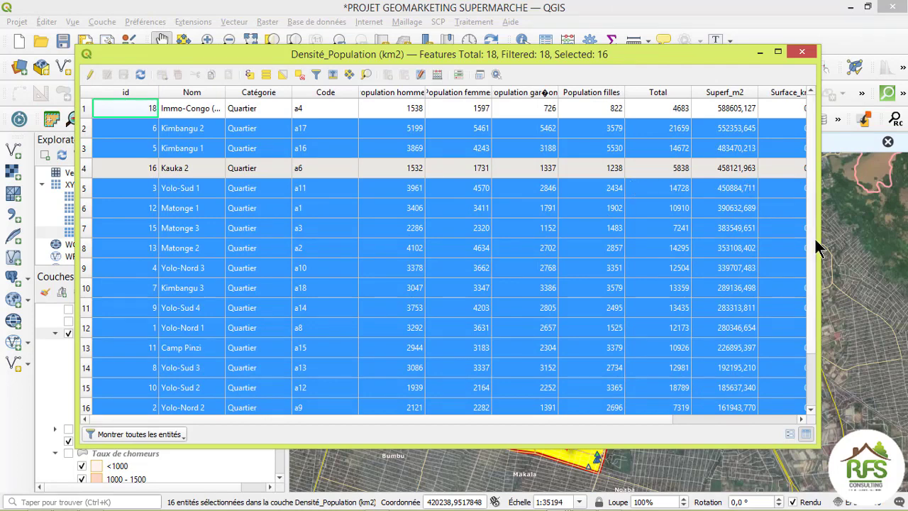
Review the selected quartiers in the Densité_Population (km2) attribute table, and minimize the table to reveal the map
scroll(808, 257, down, 1)
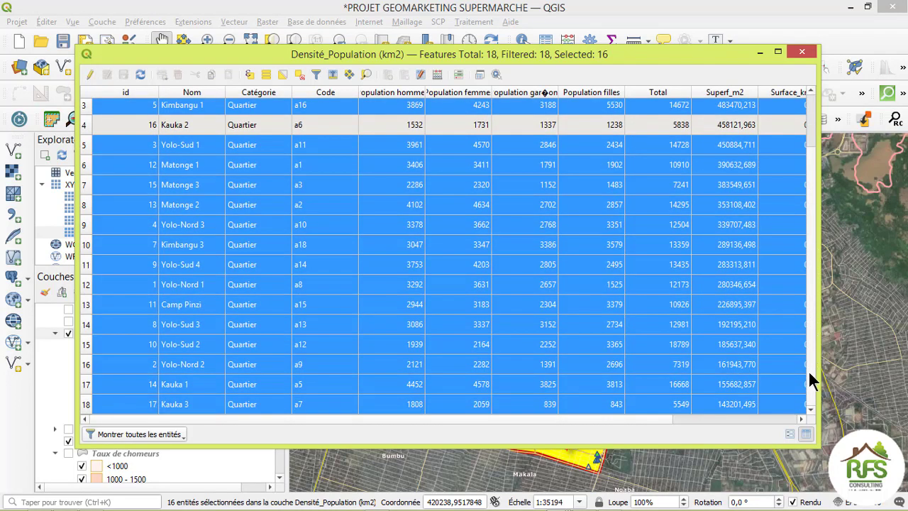
scroll(808, 311, up, 1)
scroll(801, 283, down, 1)
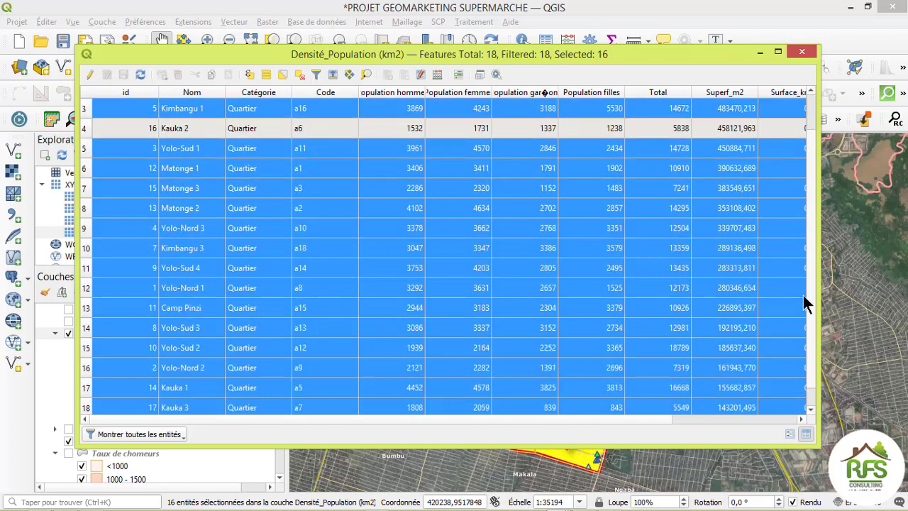
scroll(800, 262, up, 1)
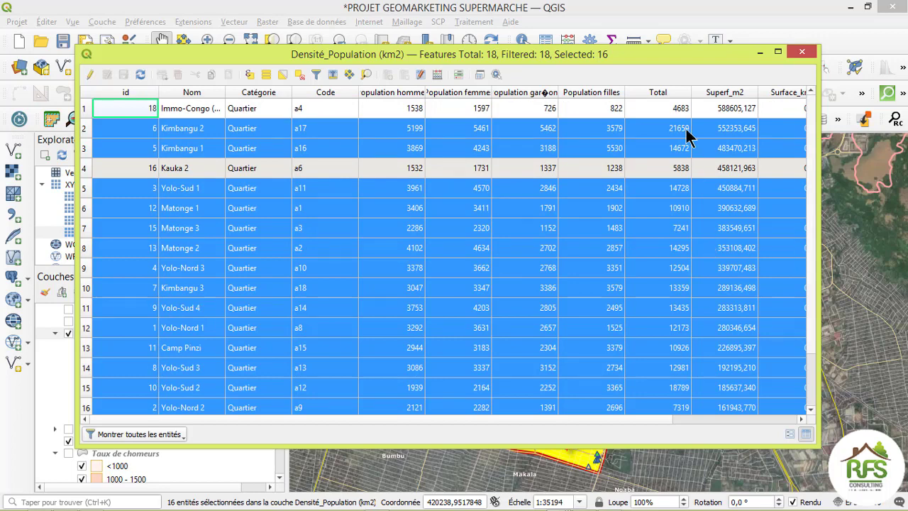
click(760, 54)
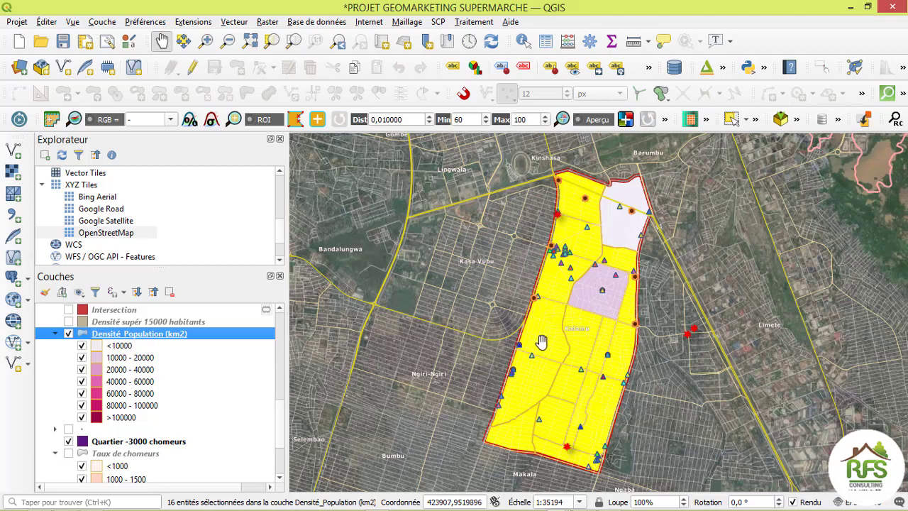
Try exporting only the selected Densité_Population (km2) features as an ESRI Shapefile over Densité supér 15000 habitants.shp in VECTEURS, then cancel the export
right_click(157, 343)
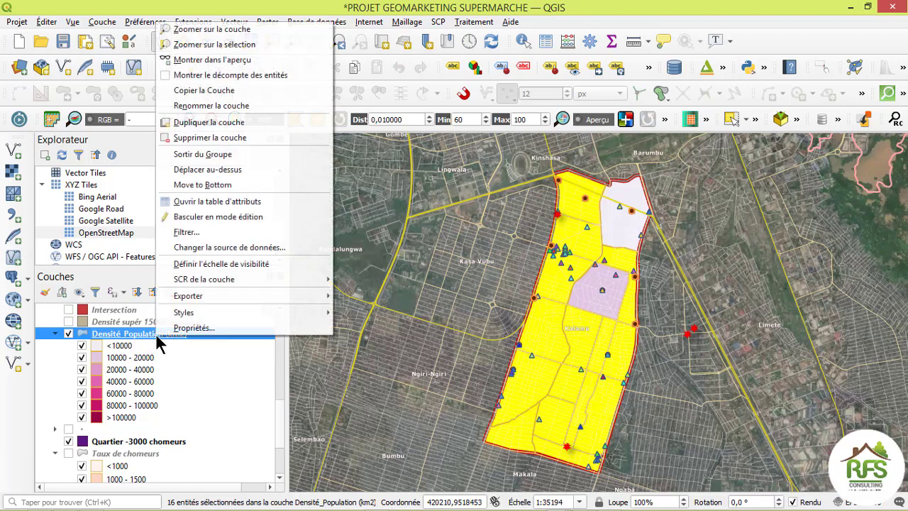
mouse_move(257, 297)
click(365, 313)
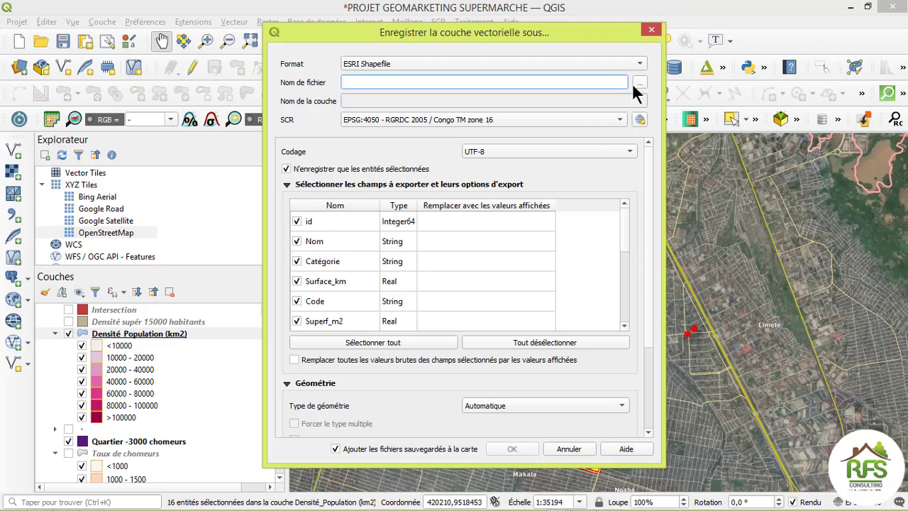
click(637, 82)
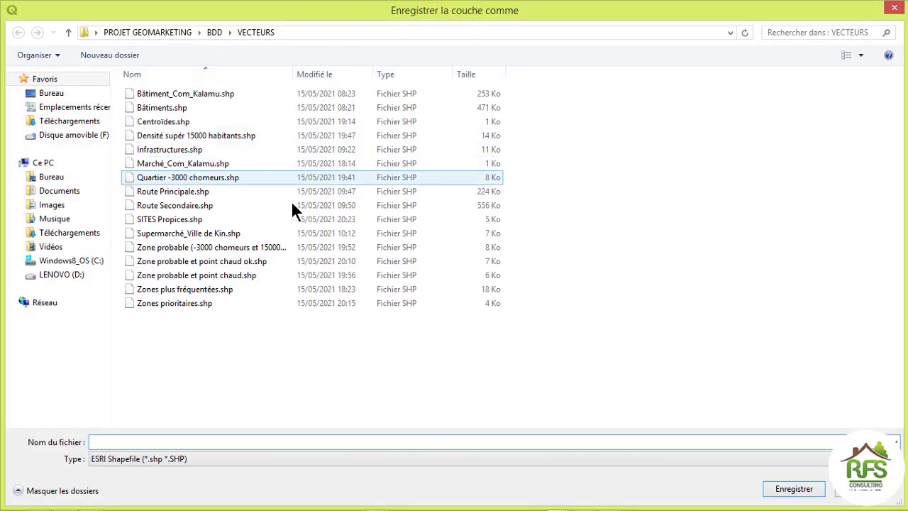
click(185, 137)
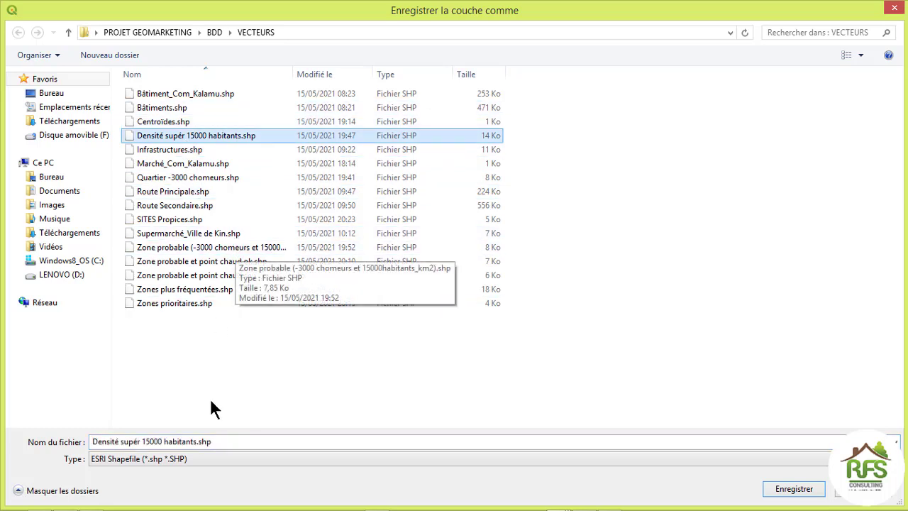
click(212, 441)
click(216, 441)
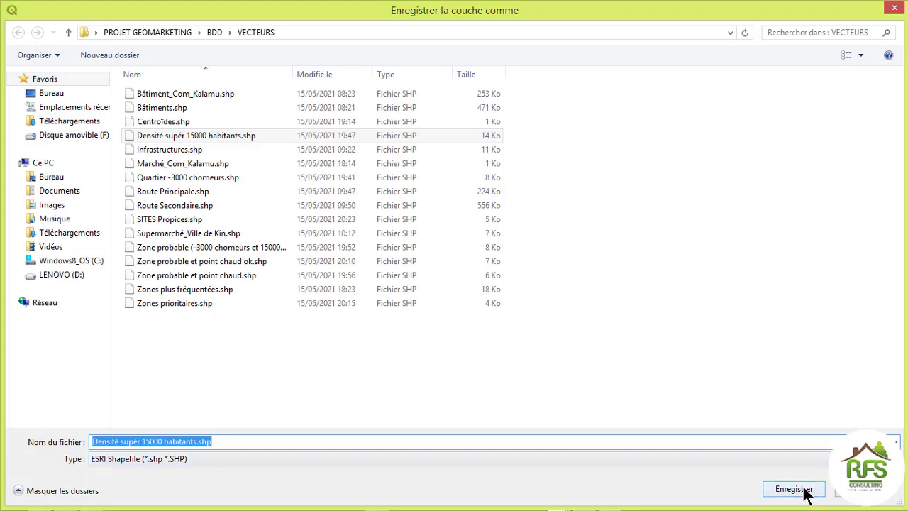
click(893, 8)
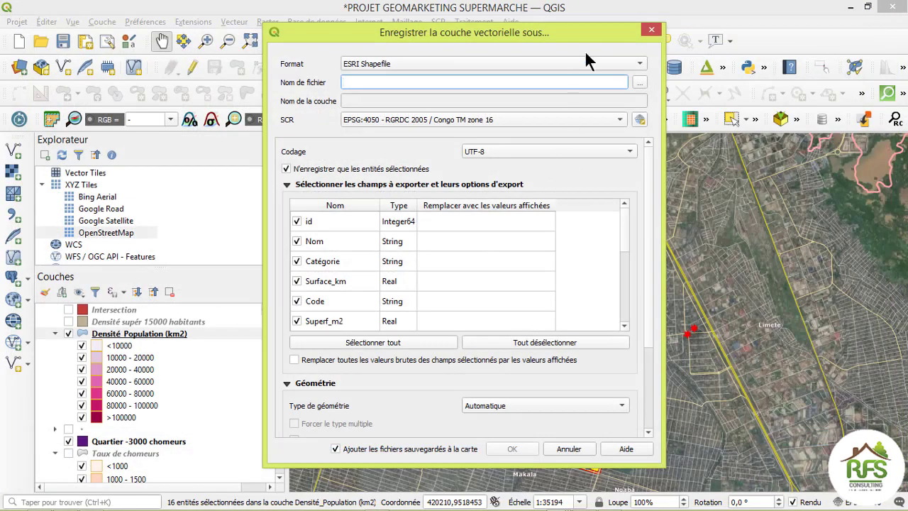
click(651, 30)
Show the Densité supér 15000 habitants layer and hide Densité_Population (km2) to compare it with Quartier -3000 chomeurs
click(68, 321)
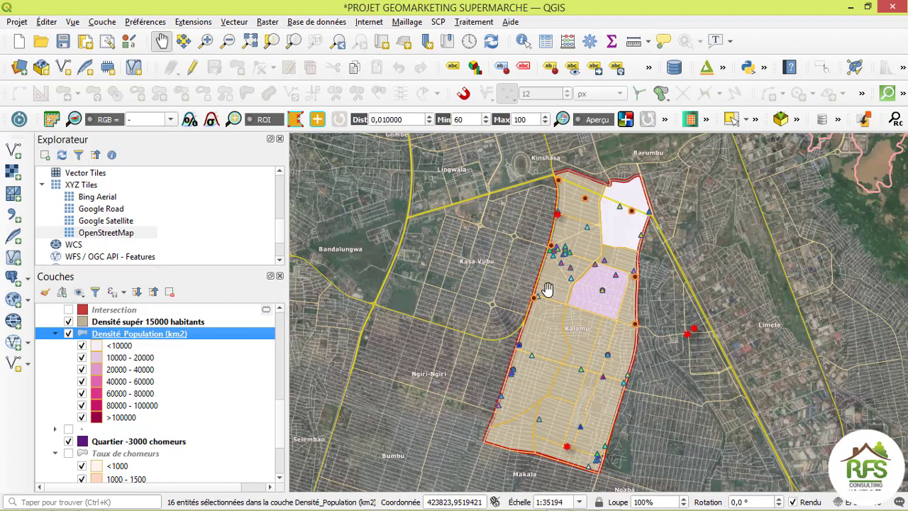
click(68, 333)
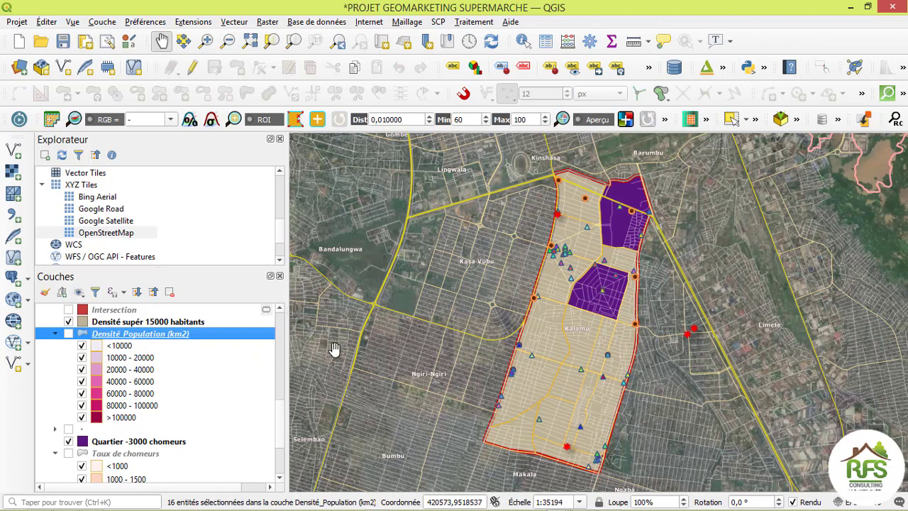
click(171, 322)
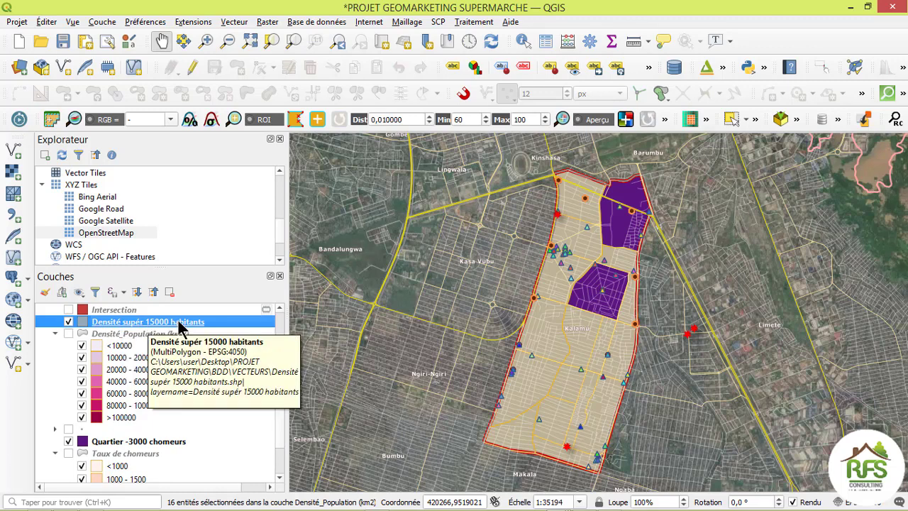
click(129, 442)
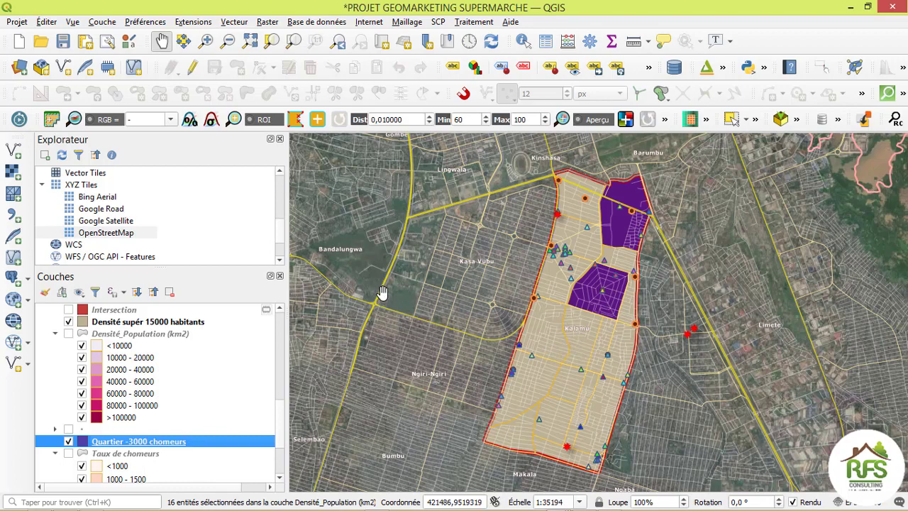
Set up an Intersection with Quartier -3000 chomeurs as the source layer and Densité supér 15000 habitants as the overlay layer
click(234, 22)
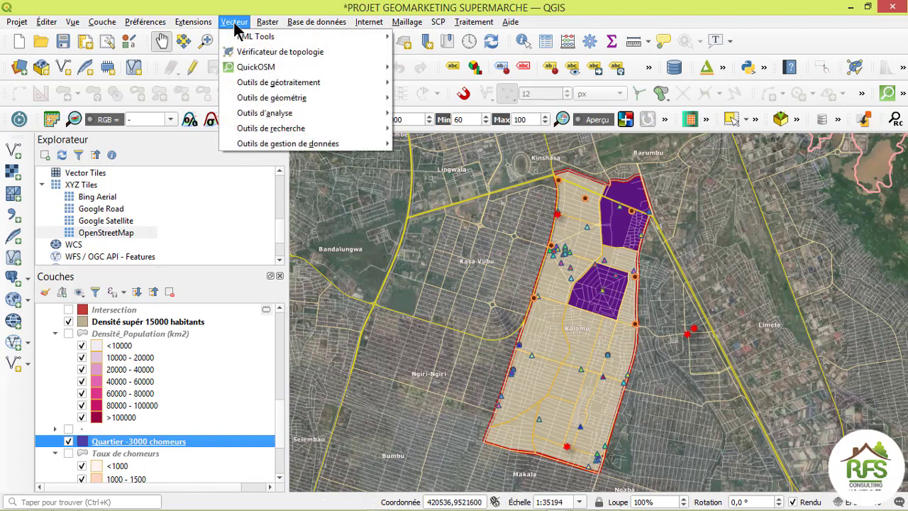
mouse_move(299, 85)
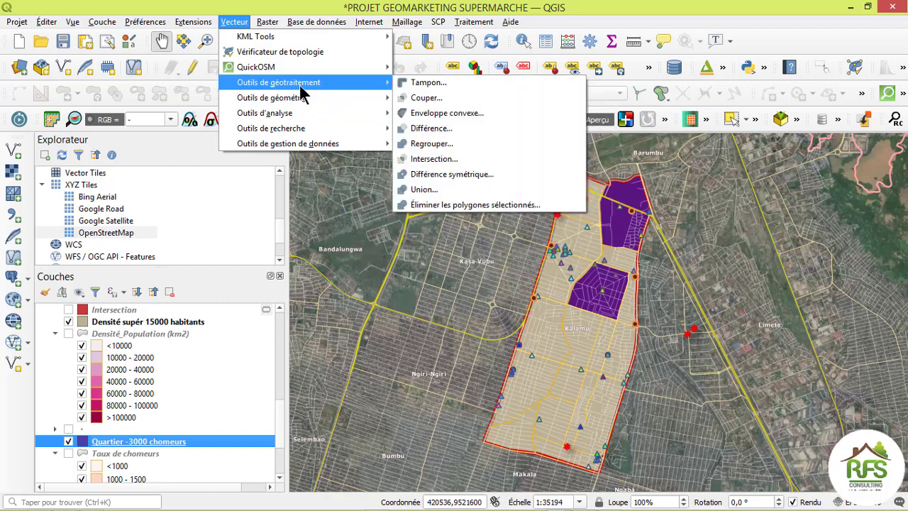
click(434, 159)
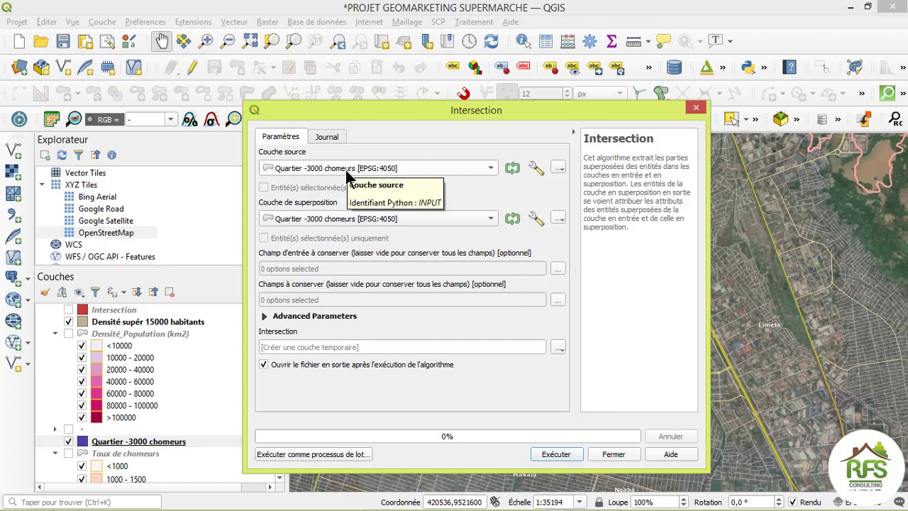
click(342, 220)
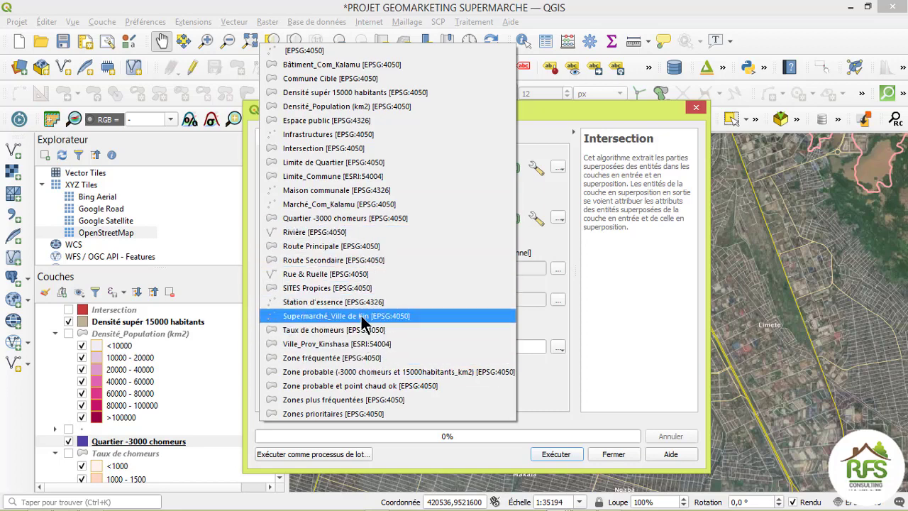
click(368, 93)
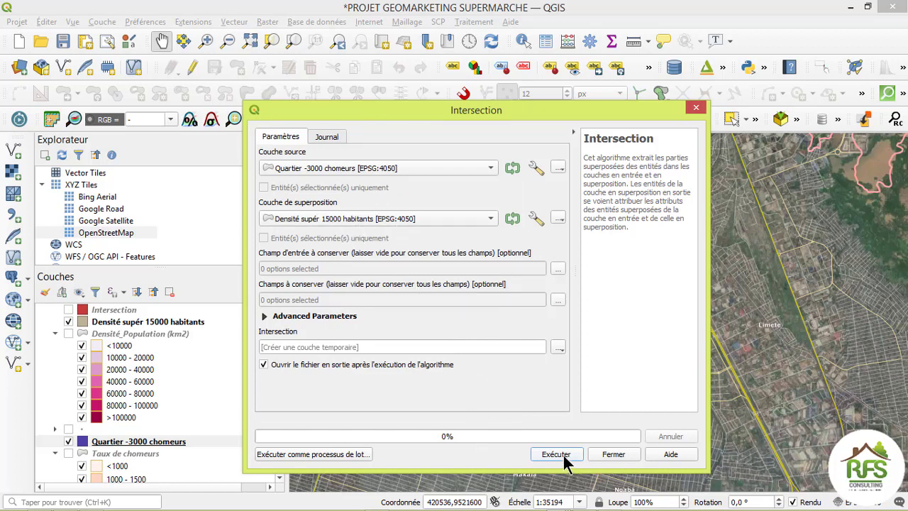
Try saving the intersection to a shapefile in the VECTEURS folder, then cancel the save and close the Intersection tool
click(560, 352)
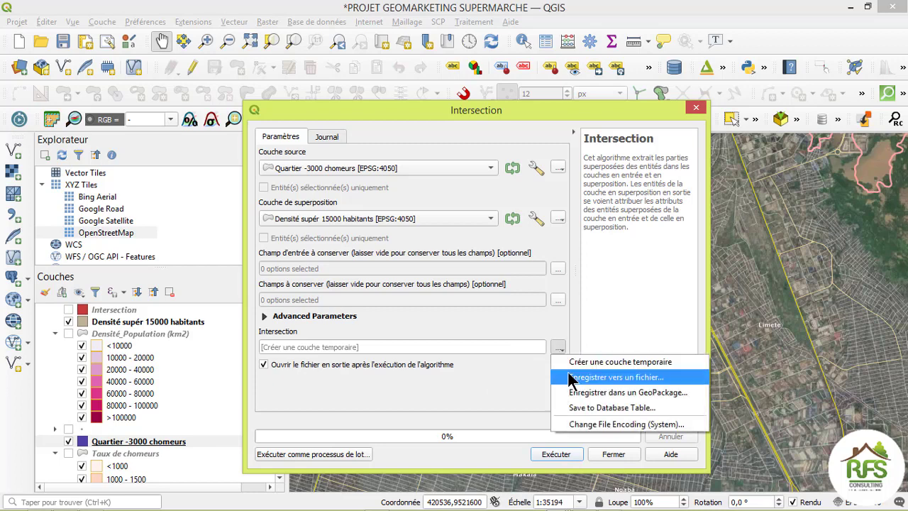
click(574, 377)
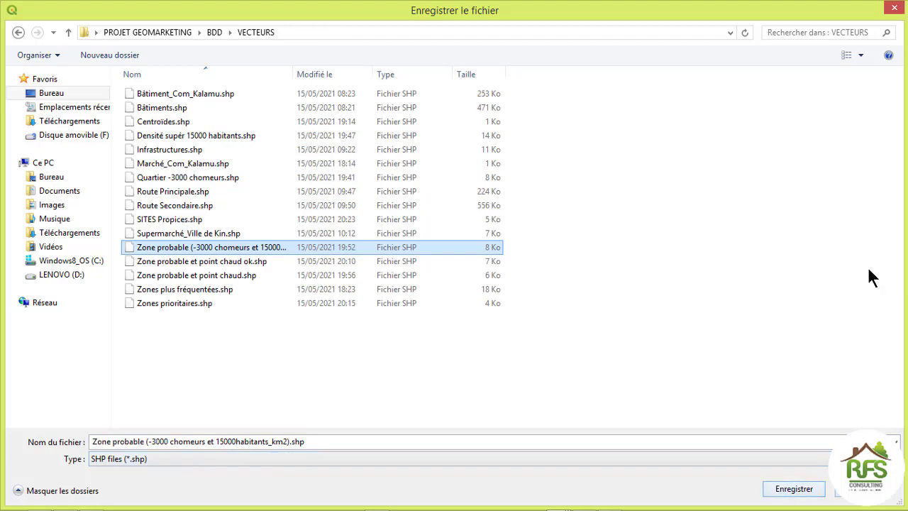
click(893, 8)
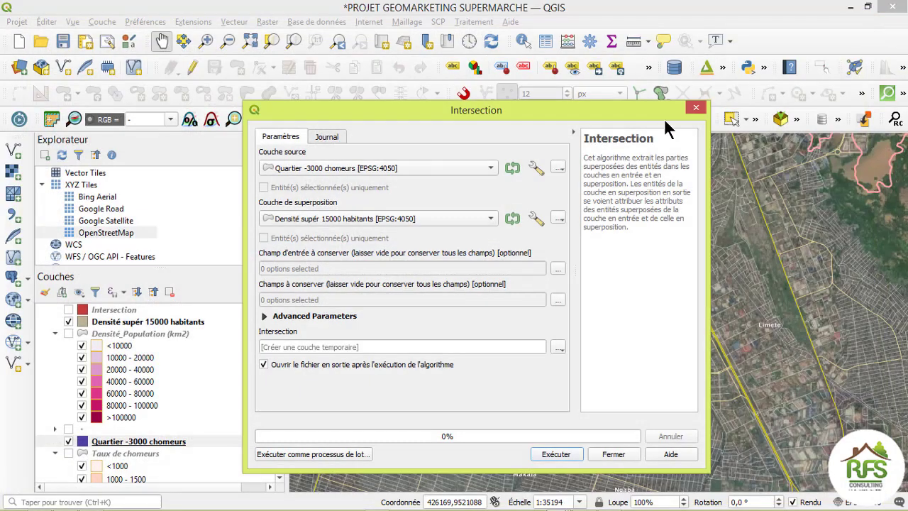
click(696, 107)
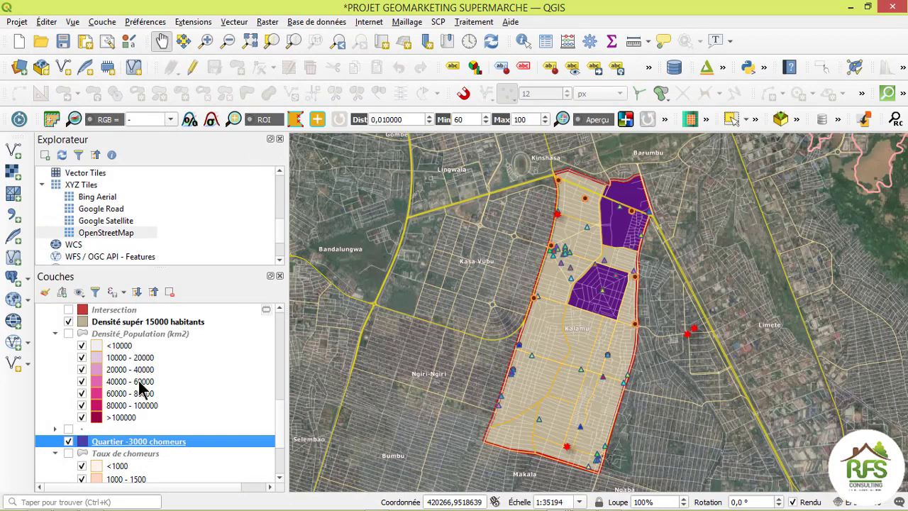
Show the Zone probable (-3000 chomeurs et 15000habitants_km2) layer, hide Densité supér 15000 habitants and Quartier -3000 chomeurs, and inspect the zones
scroll(141, 394, down, 3)
scroll(141, 394, up, 4)
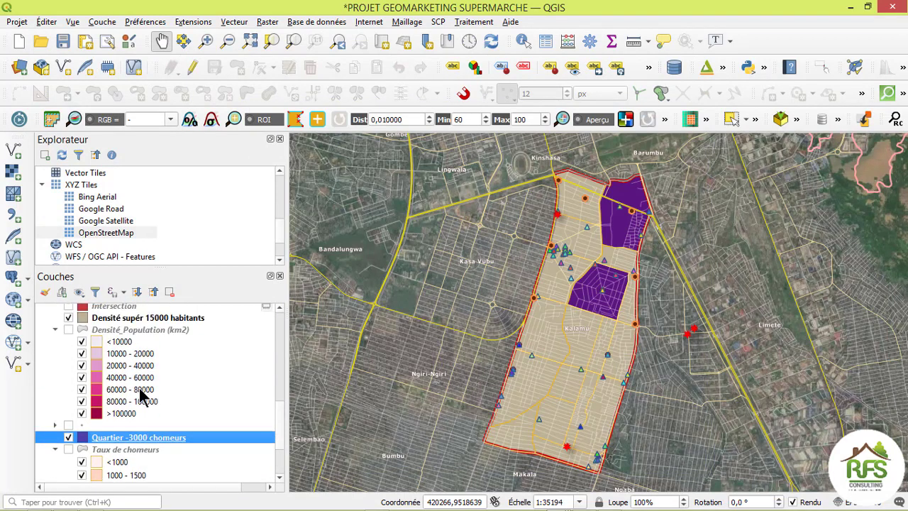
click(68, 353)
click(69, 378)
scroll(142, 383, down, 1)
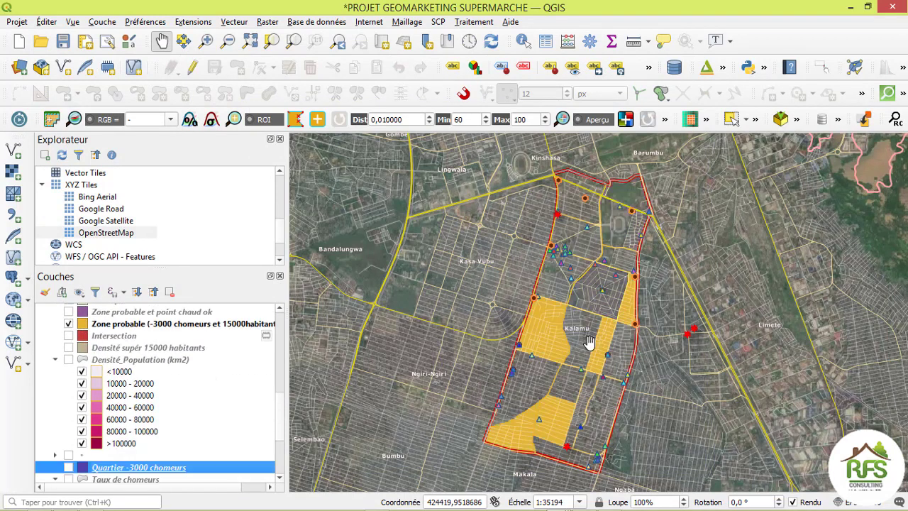
scroll(568, 387, up, 1)
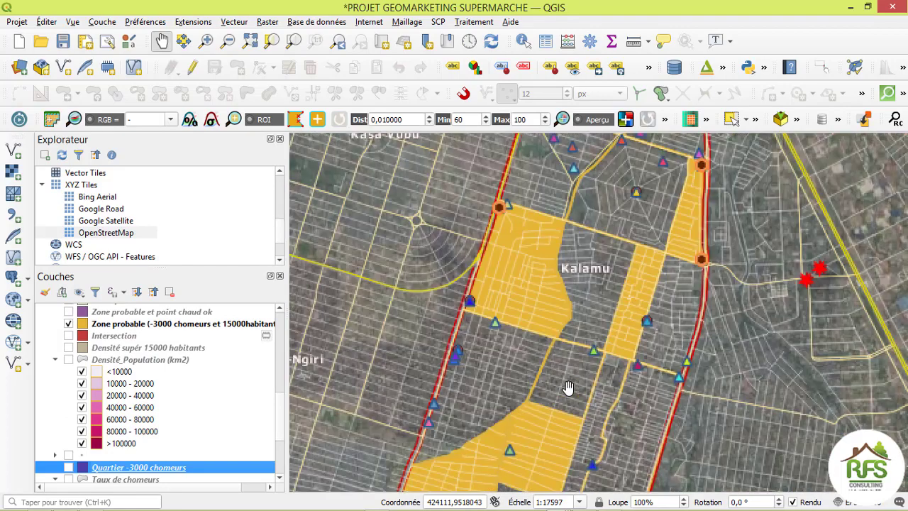
scroll(564, 393, down, 1)
scroll(551, 412, up, 1)
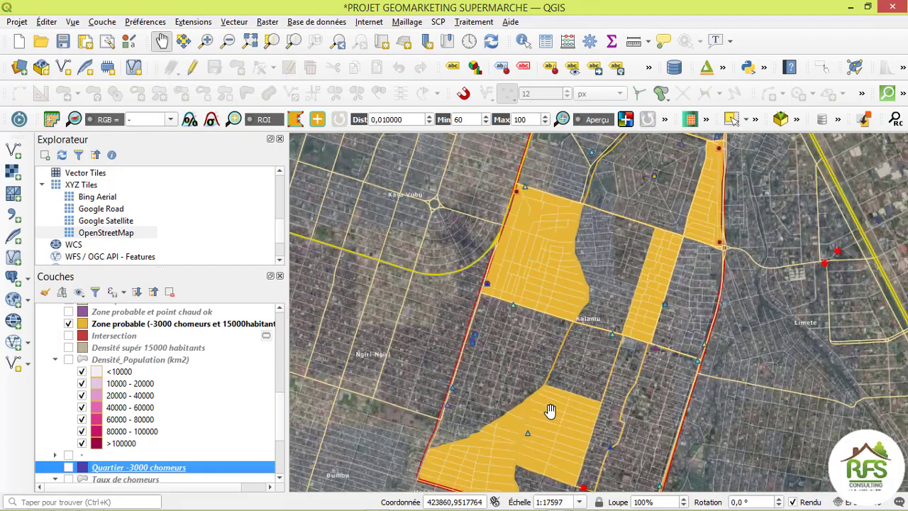
drag(543, 326, 536, 295)
scroll(550, 236, down, 1)
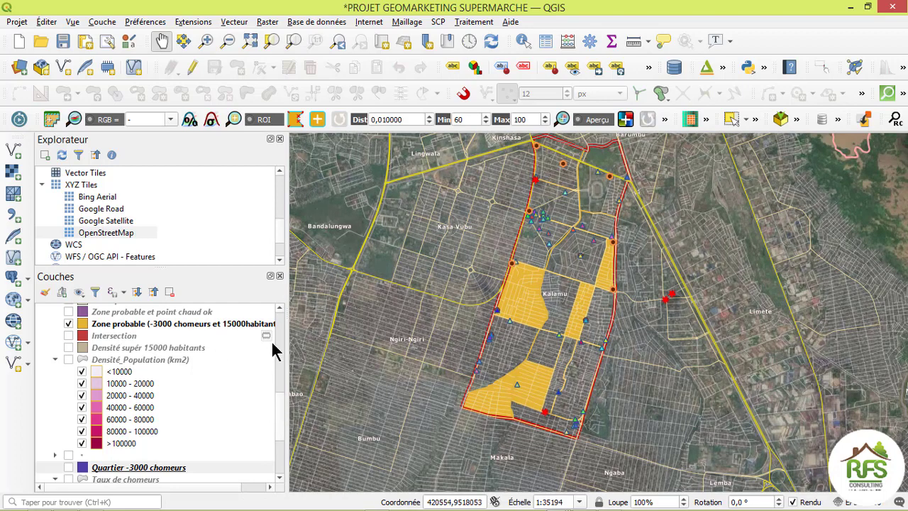
Go through the Supermarché_Ville de Kin and Station d'essence layers, and select the Infrastructures layer
scroll(276, 395, up, 3)
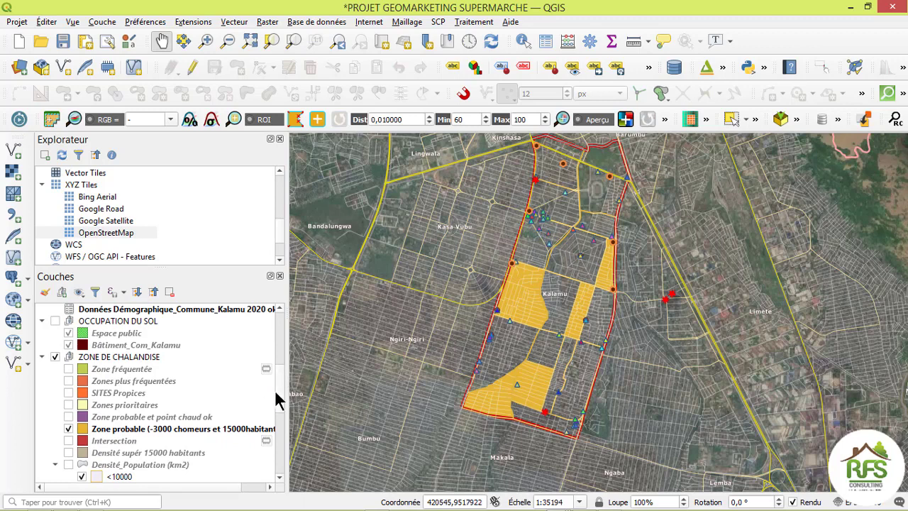
scroll(275, 392, up, 5)
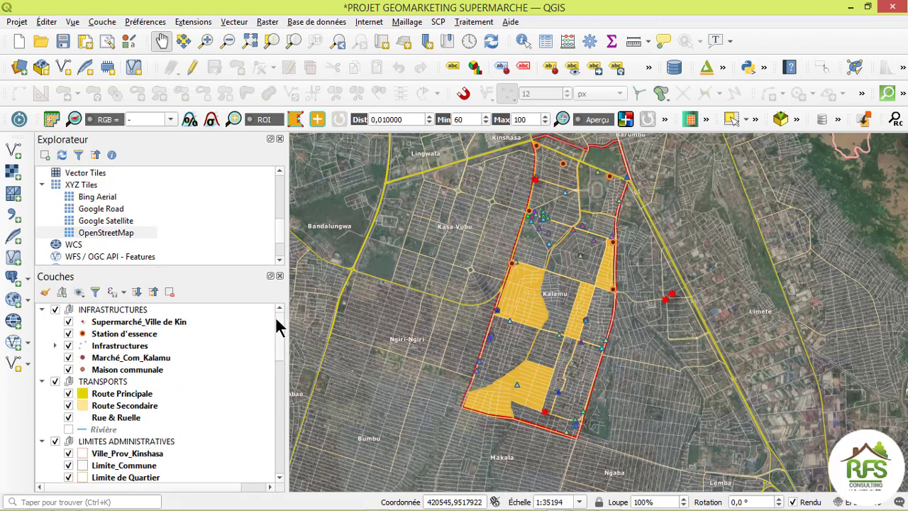
click(130, 322)
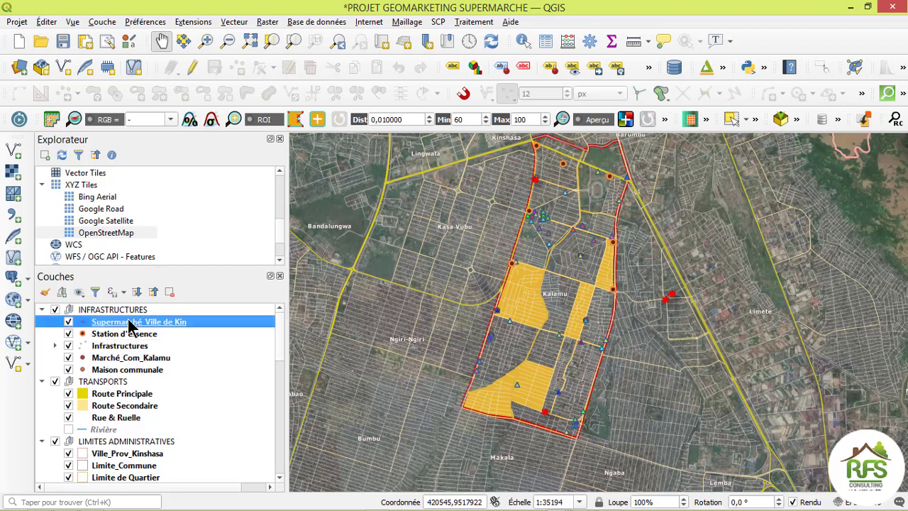
click(119, 336)
click(129, 348)
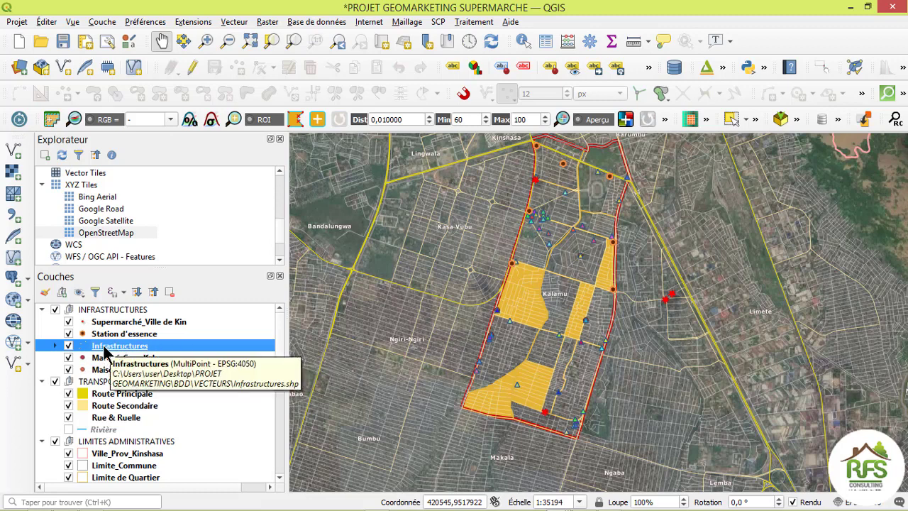
Set up a Tampon buffer on Infrastructures with a 100-metre distance and dissolved result, then close the tool without running it
click(229, 23)
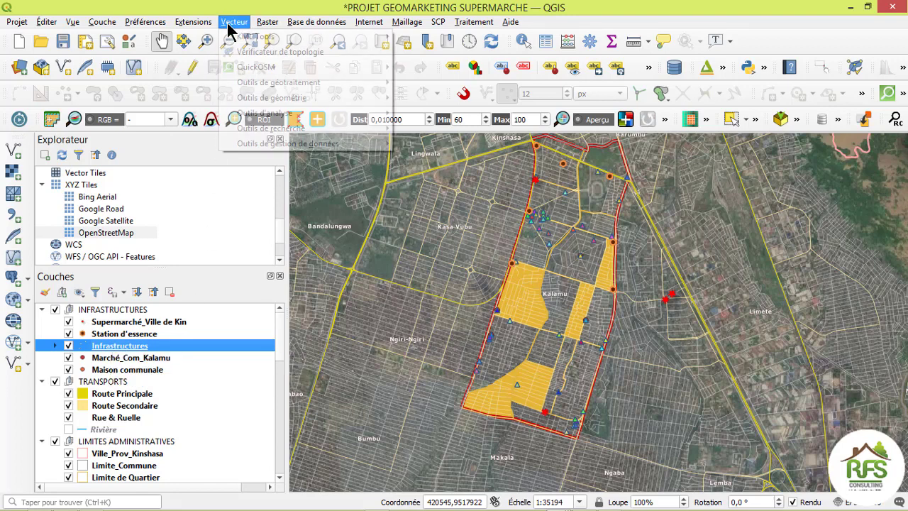
mouse_move(264, 87)
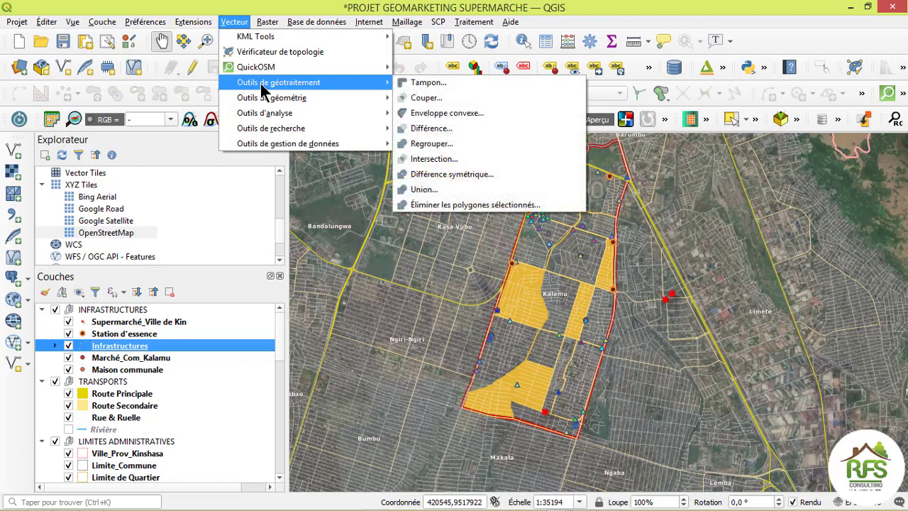
click(417, 84)
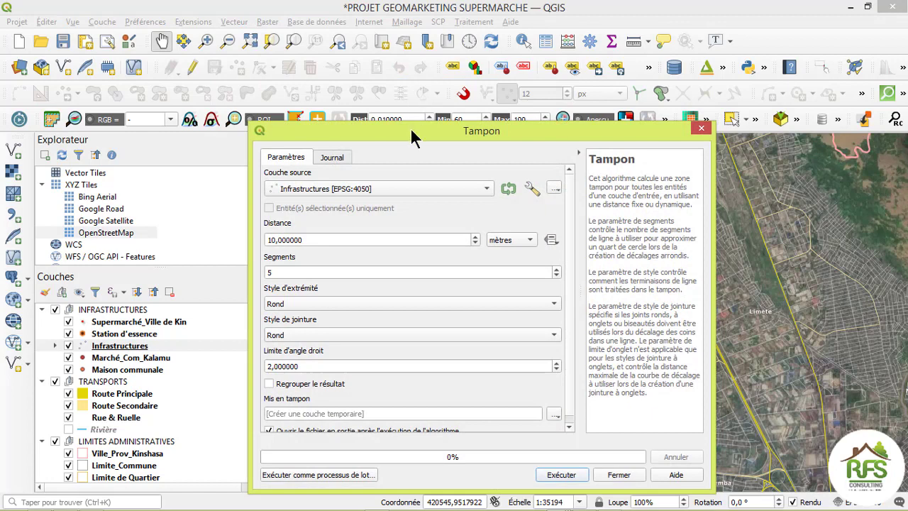
drag(411, 138, 400, 92)
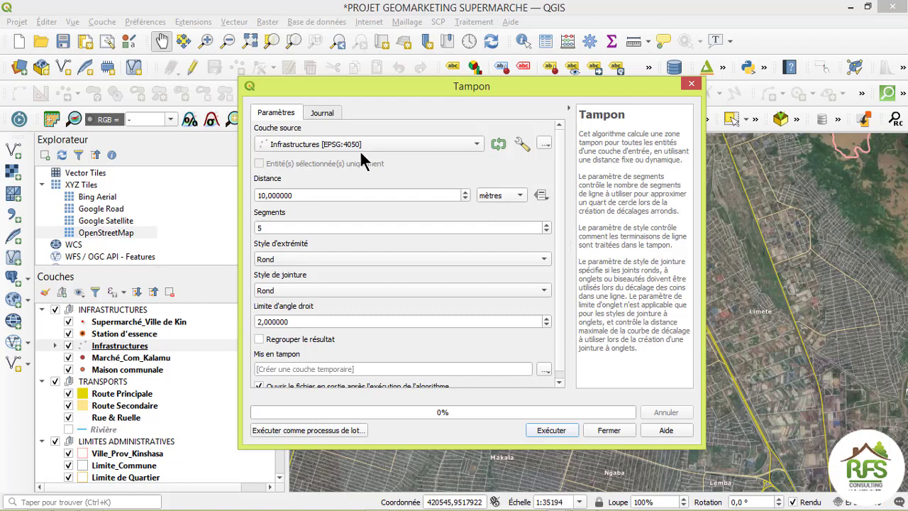
click(267, 195)
text(0)
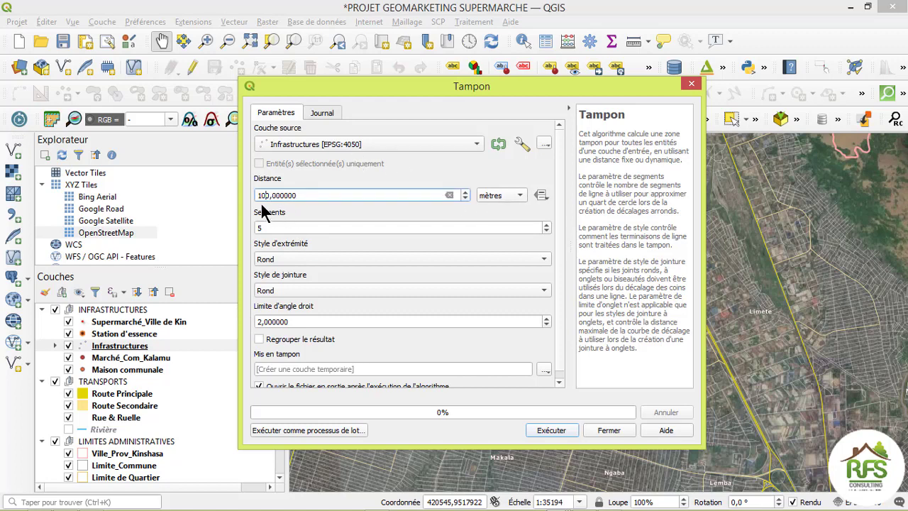
click(270, 340)
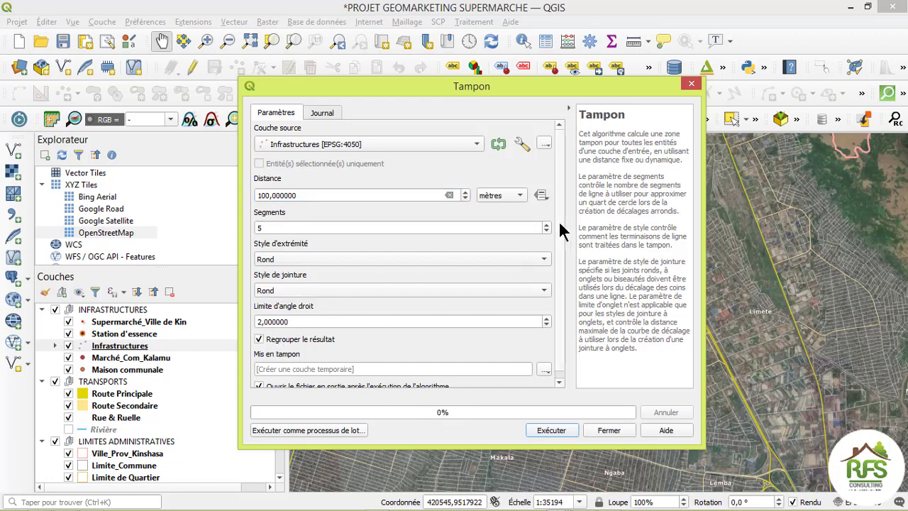
scroll(558, 255, down, 1)
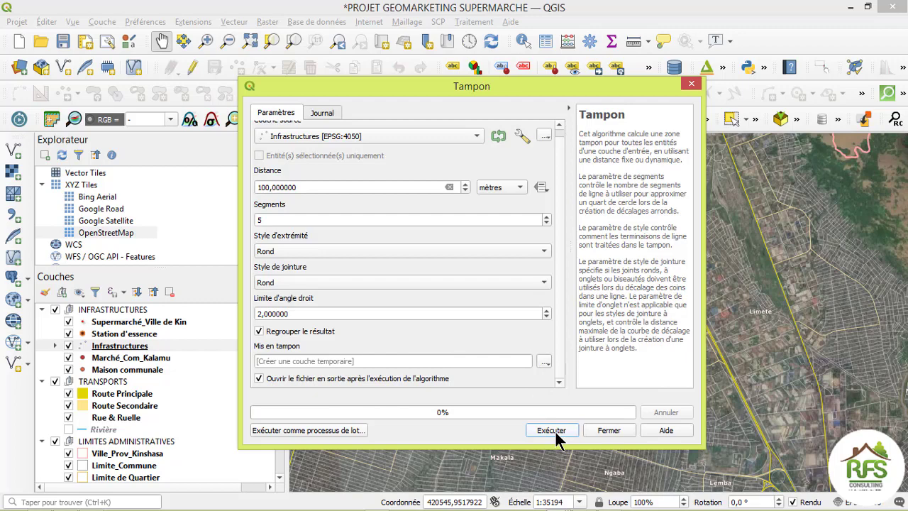
click(599, 428)
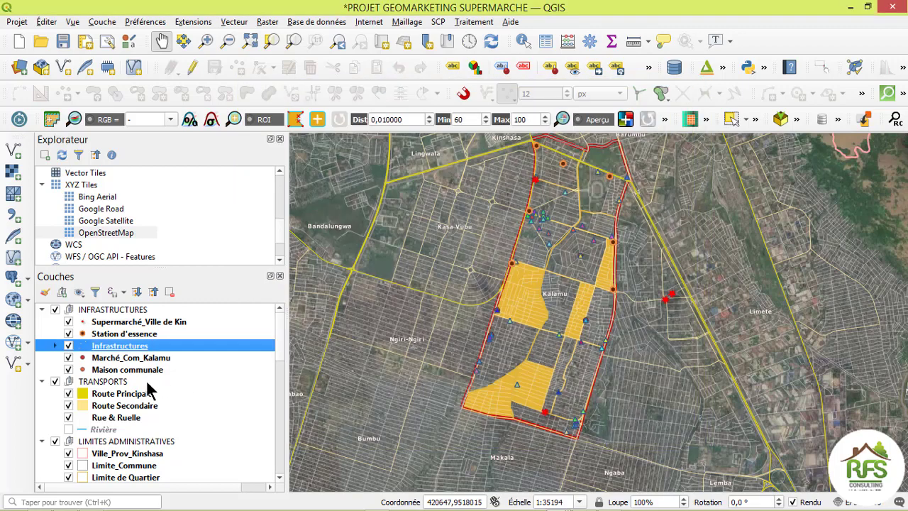
Show the Zone fréquentée layer over Zone probable and inspect its buffer areas across Kalamu
scroll(126, 389, down, 6)
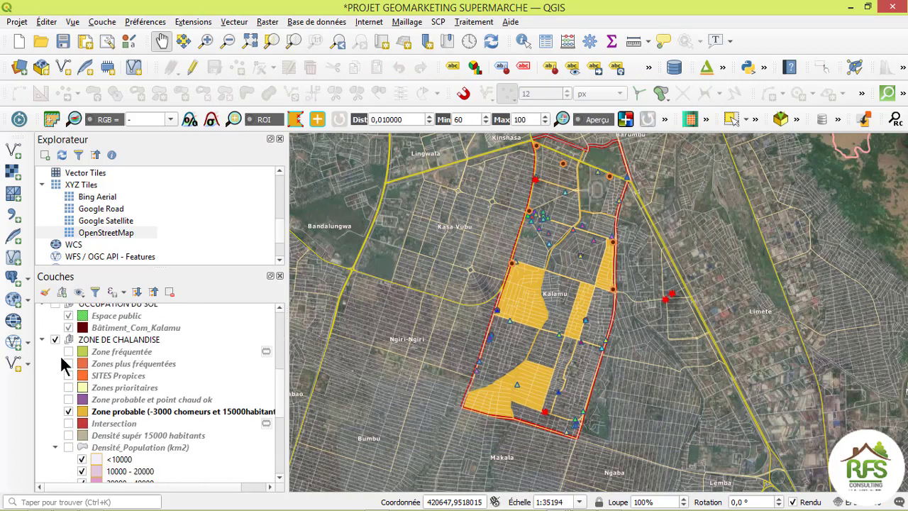
click(68, 352)
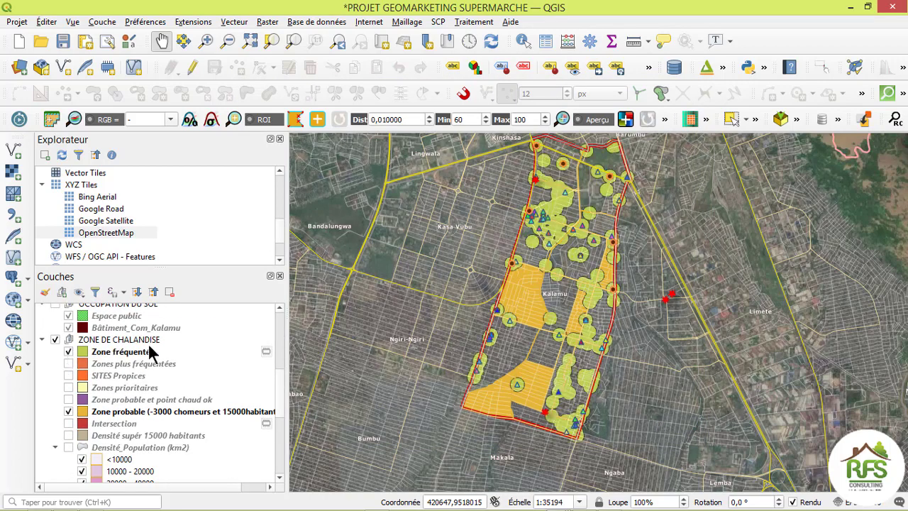
scroll(581, 266, up, 3)
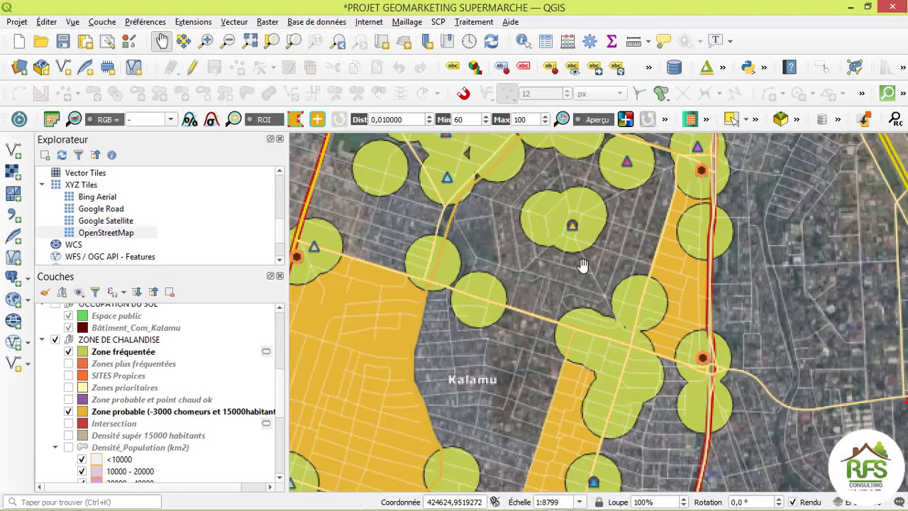
drag(546, 220, 580, 333)
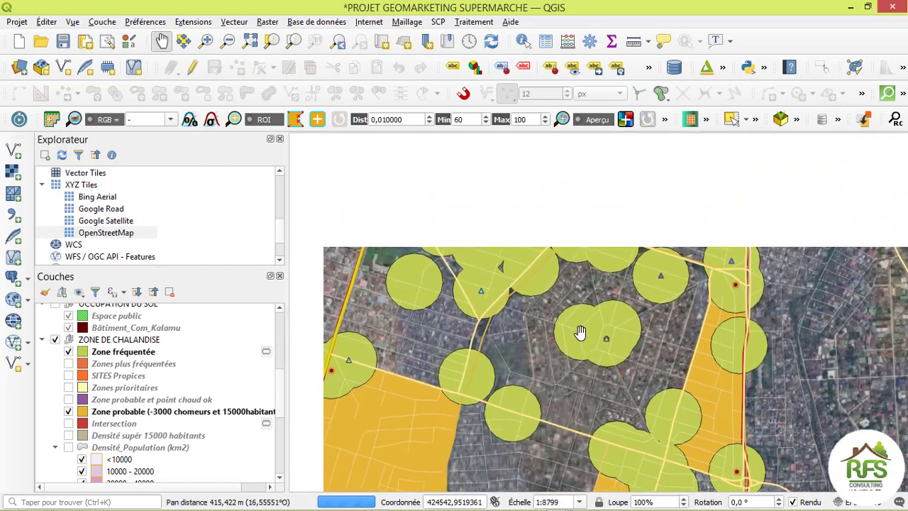
drag(408, 260, 488, 428)
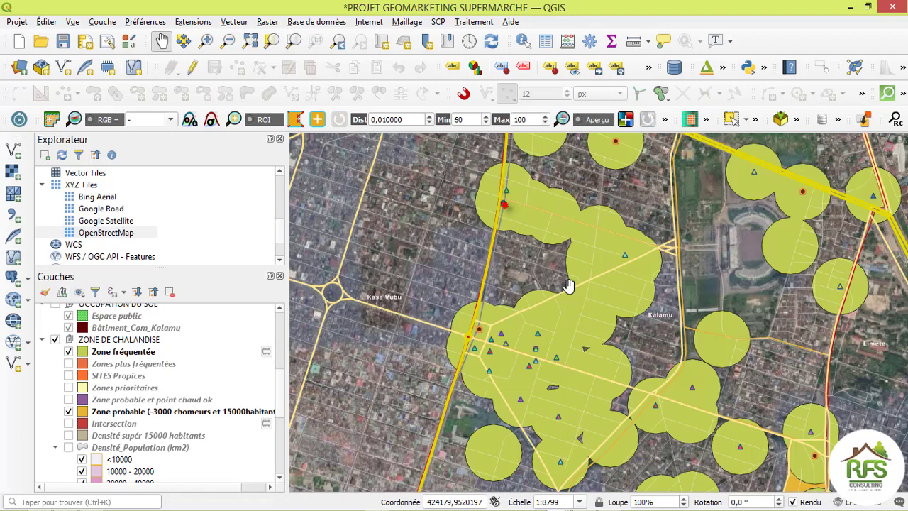
drag(634, 295, 629, 329)
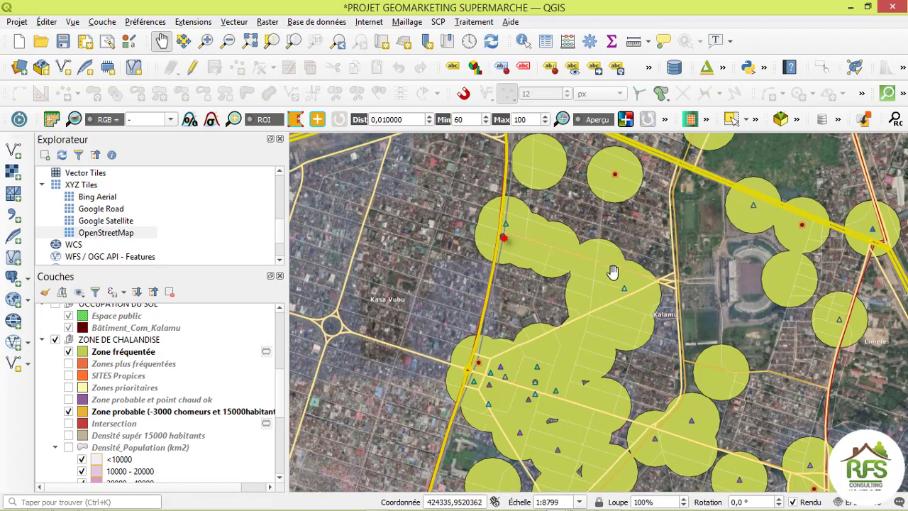
scroll(586, 406, down, 3)
scroll(583, 440, up, 1)
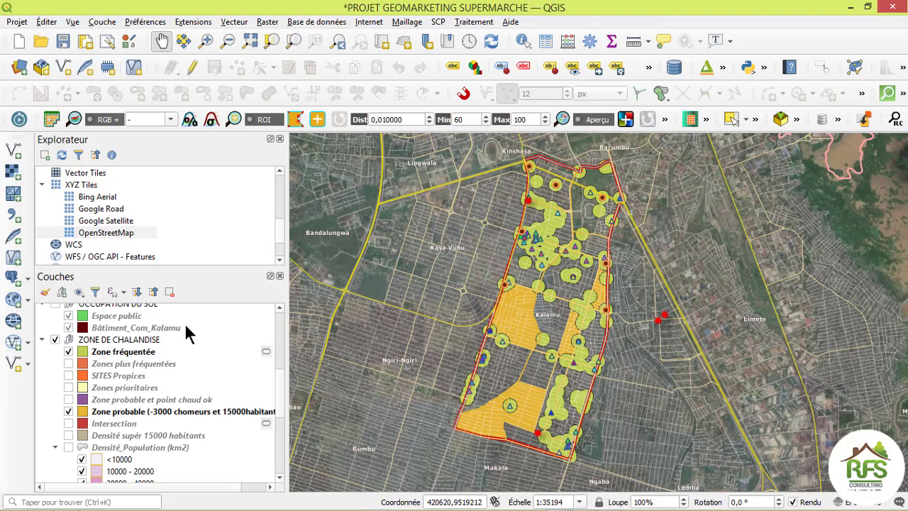
Set up a Couper clip with Zone fréquentée as the source layer and Commune Cible as the overlay layer
click(235, 22)
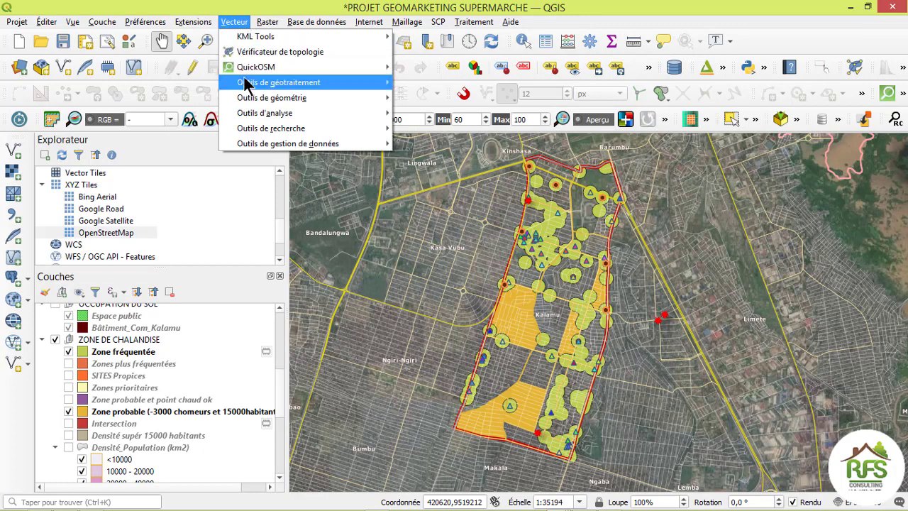
mouse_move(249, 84)
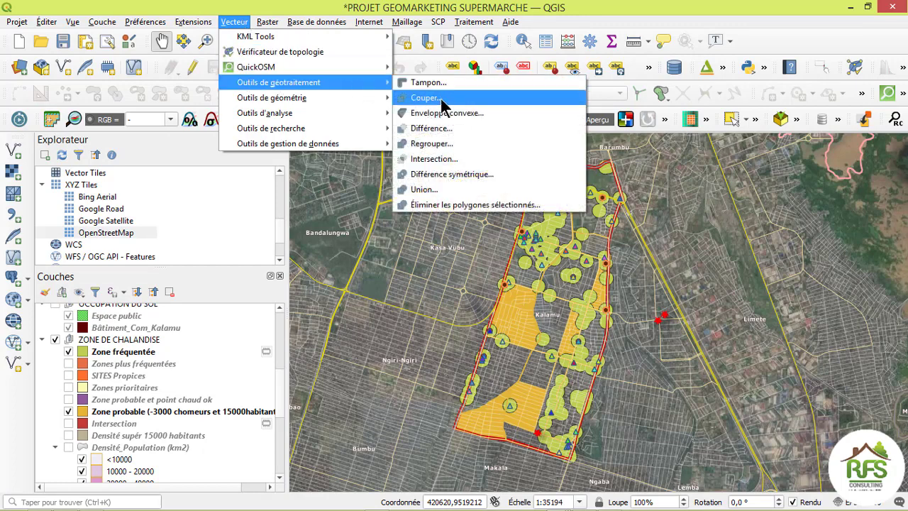
click(441, 100)
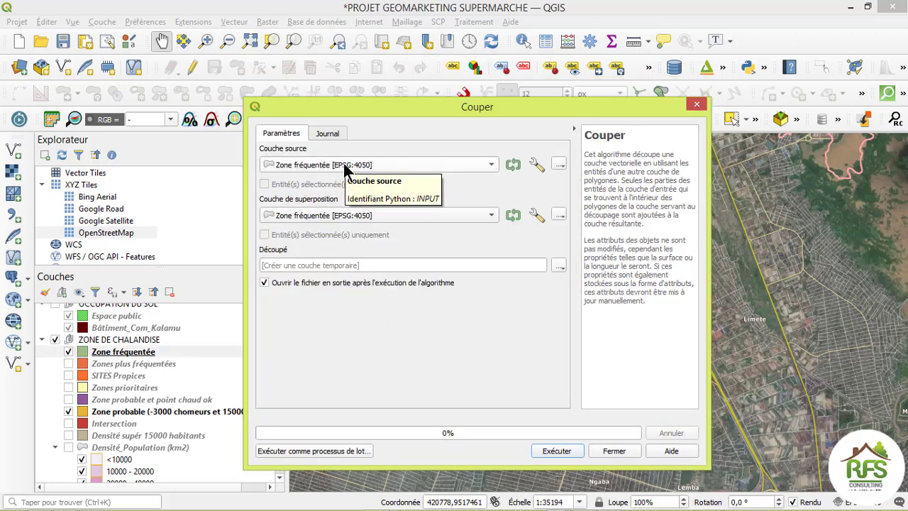
click(369, 215)
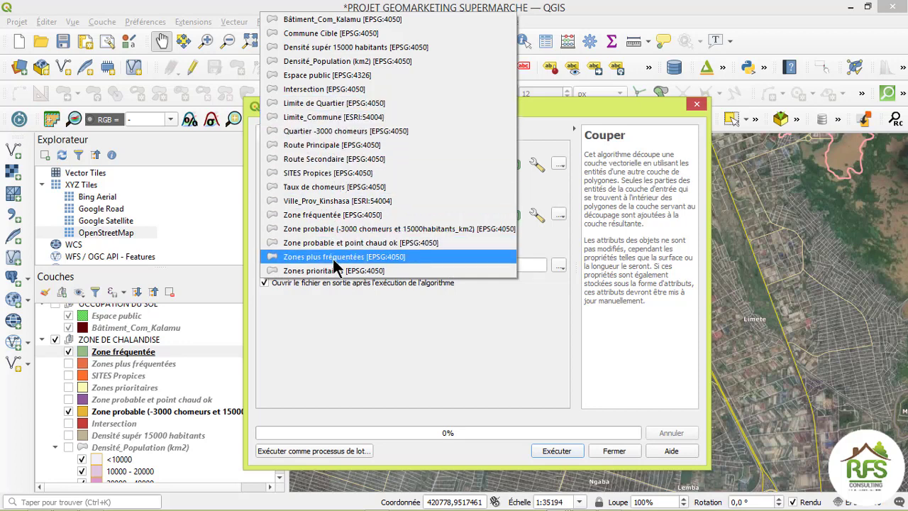
click(324, 36)
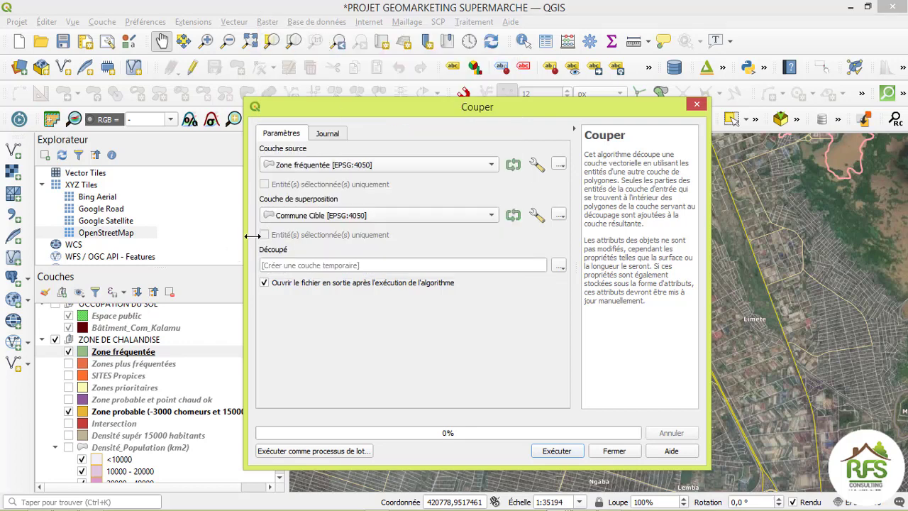
Point the clip output to Zones plus fréquentées.shp in BDD/VECTEURS, then cancel the save and close the tool without running it
click(560, 267)
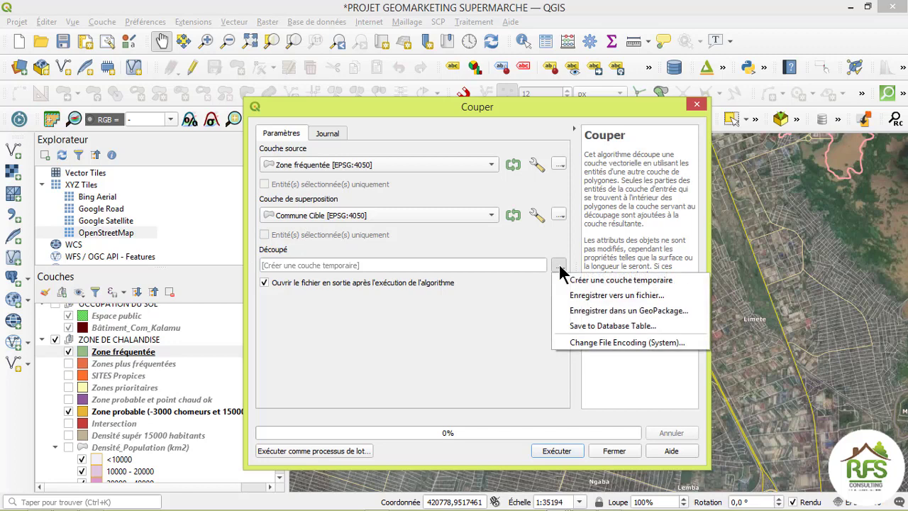
click(599, 297)
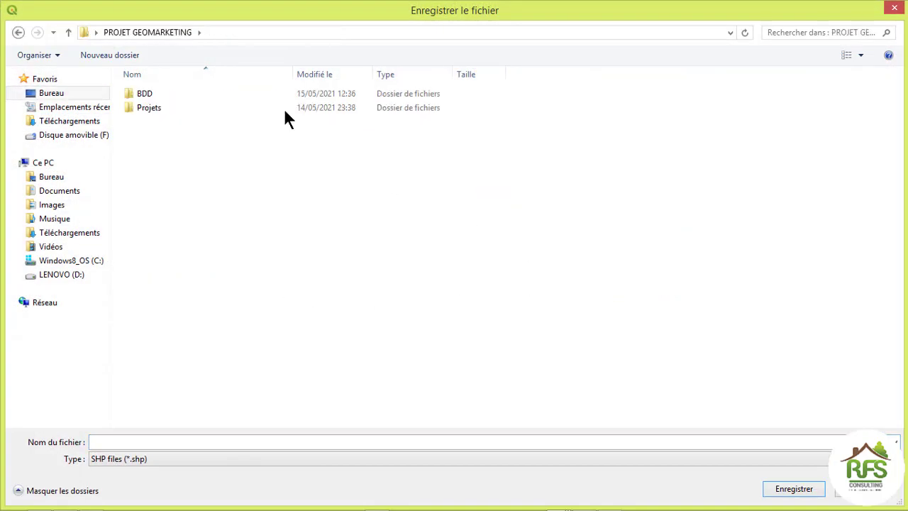
double_click(148, 94)
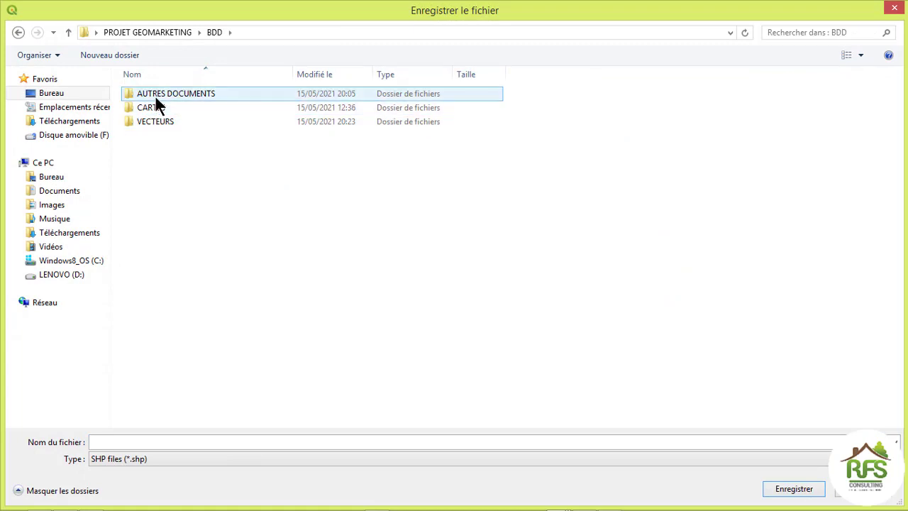
double_click(155, 119)
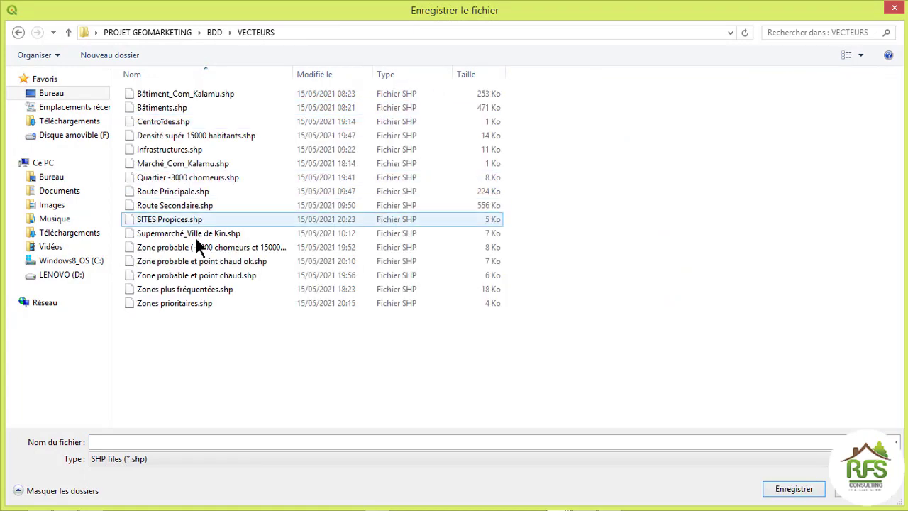
click(175, 292)
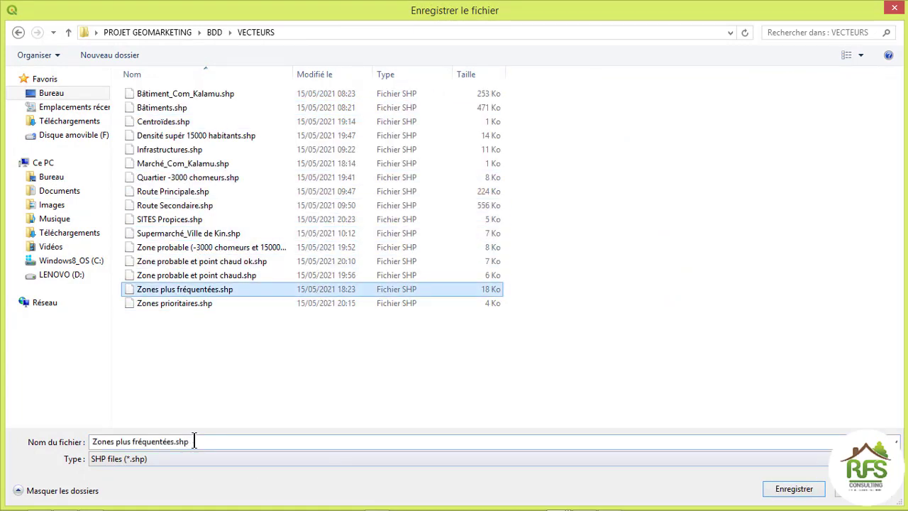
drag(194, 442, 97, 439)
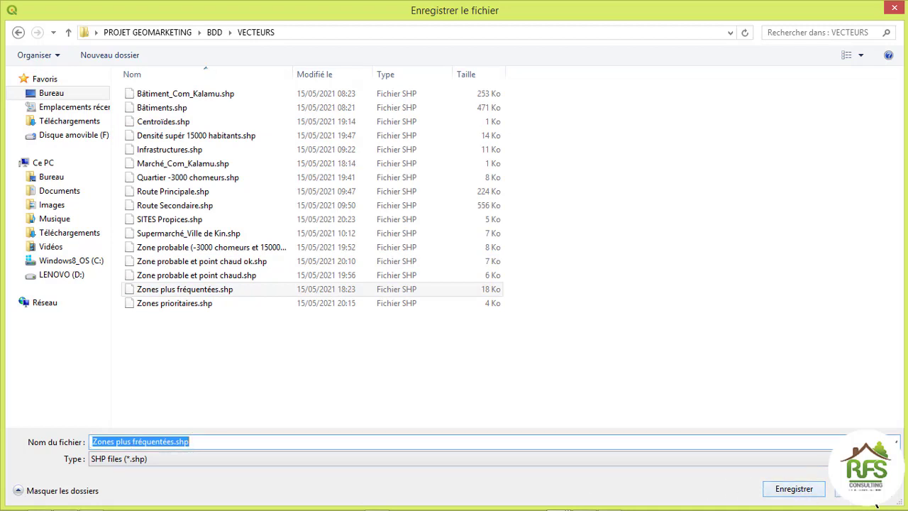
click(894, 10)
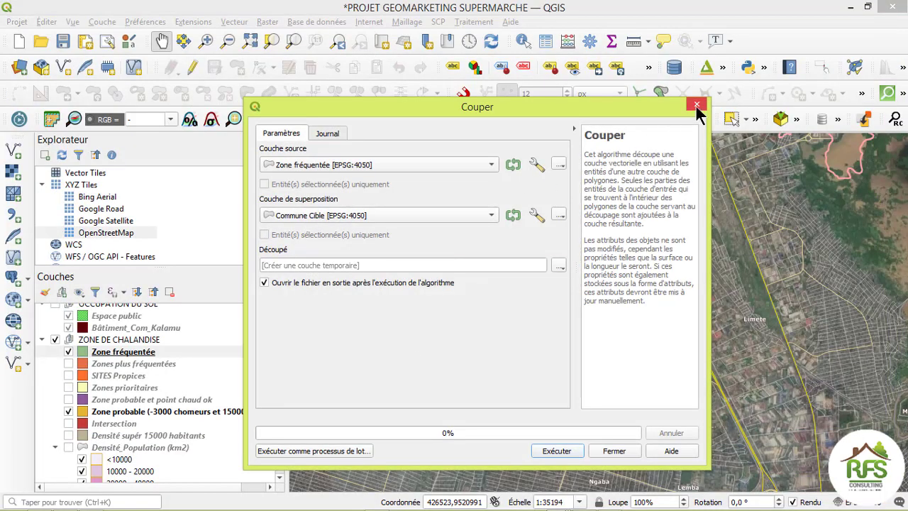
click(697, 105)
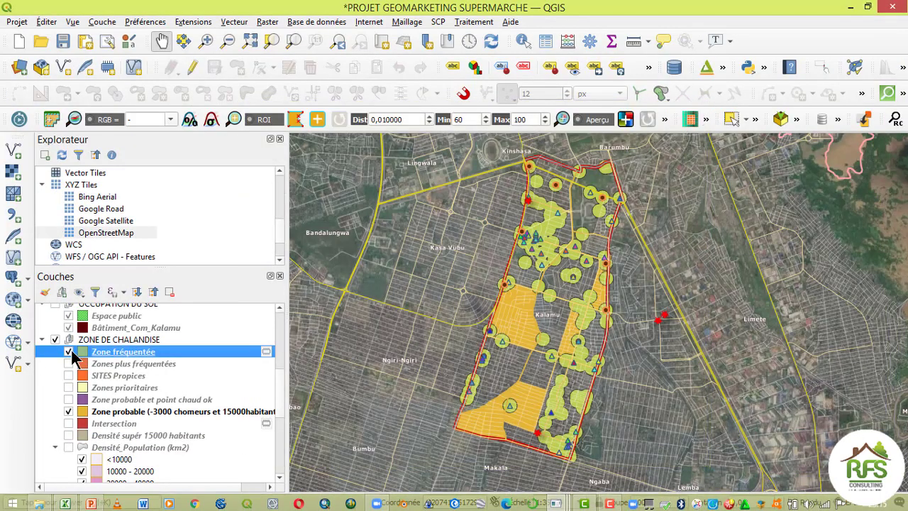
Hide Zone fréquentée, show the clipped Zones plus fréquentées layer, and inspect its overlap with the Zone probable areas in Kalamu
click(69, 351)
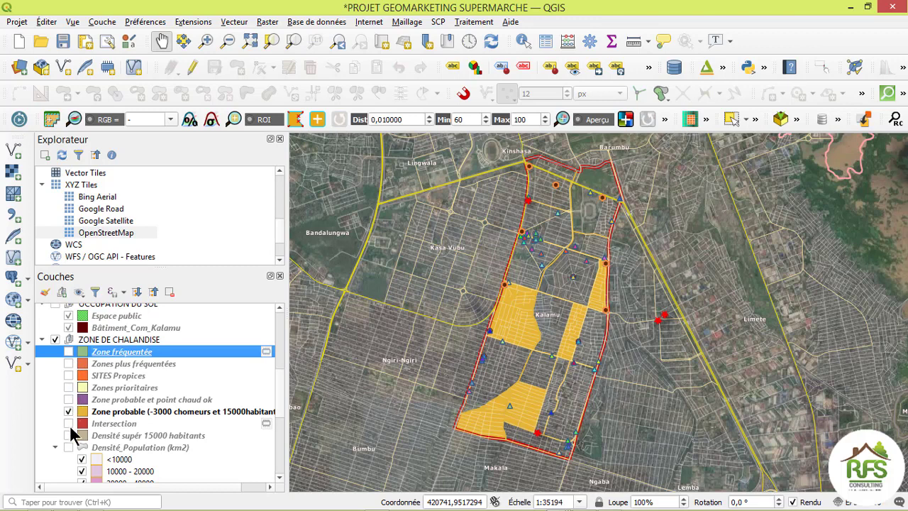
click(68, 364)
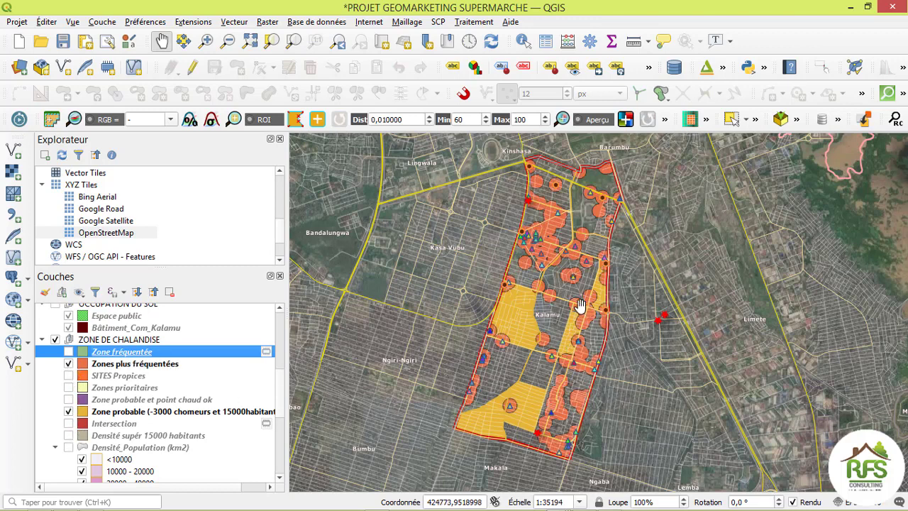
scroll(561, 319, up, 2)
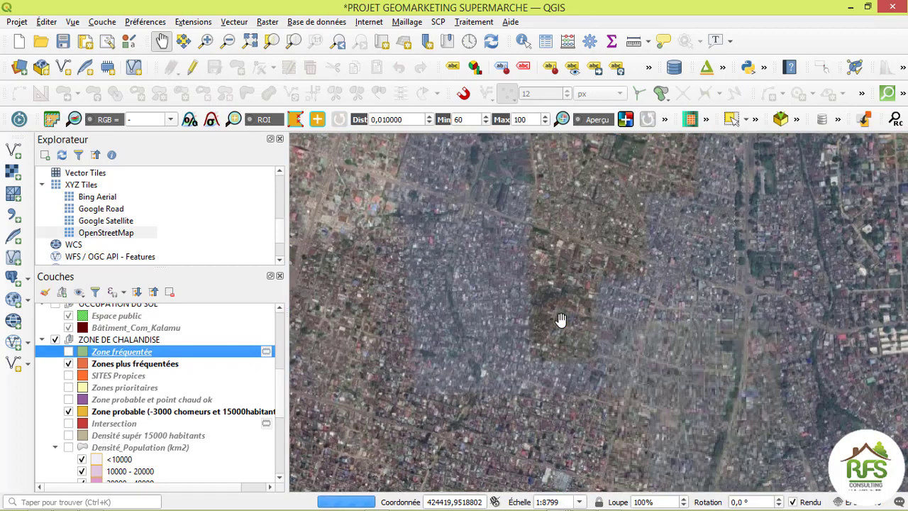
scroll(560, 319, down, 1)
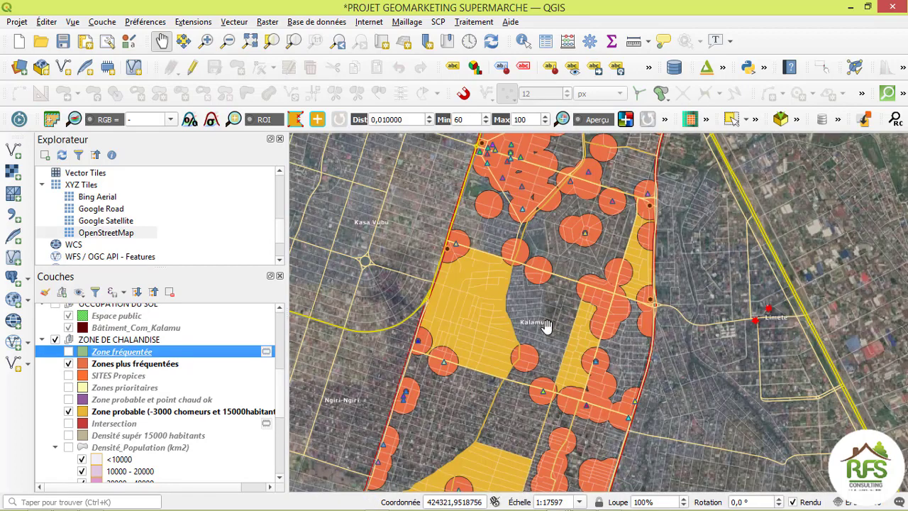
scroll(541, 299, down, 1)
drag(533, 332, 532, 310)
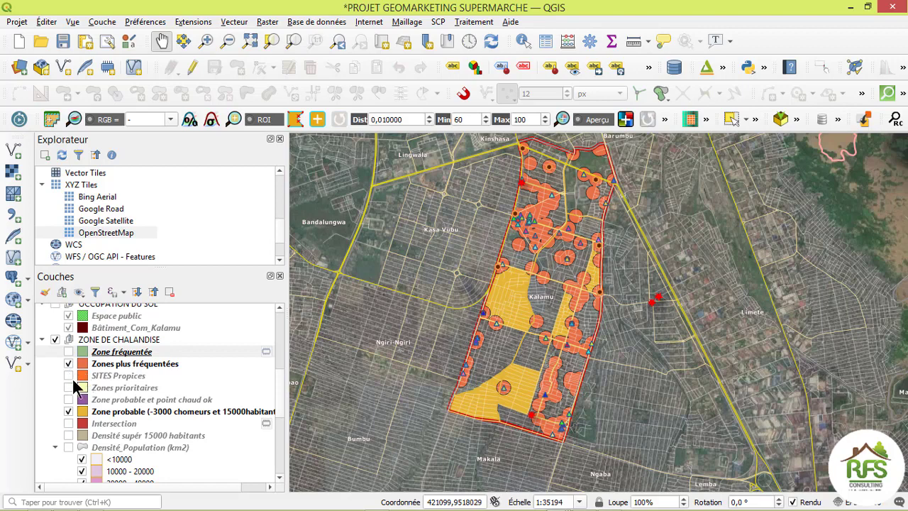
scroll(500, 304, up, 1)
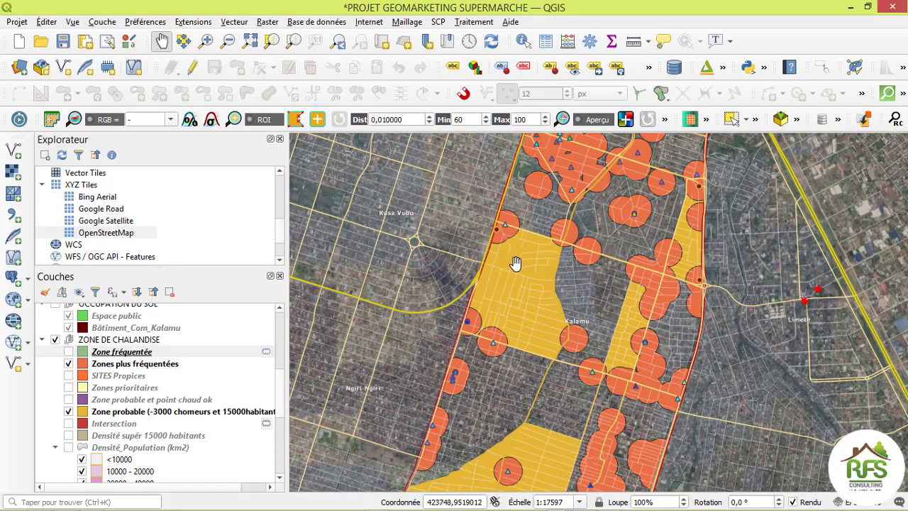
drag(515, 278, 515, 324)
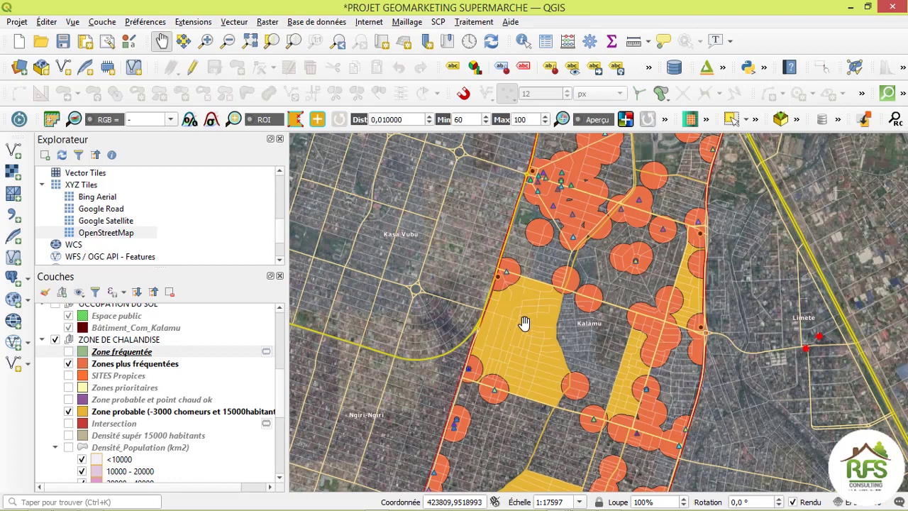
drag(546, 341, 512, 283)
scroll(512, 282, down, 1)
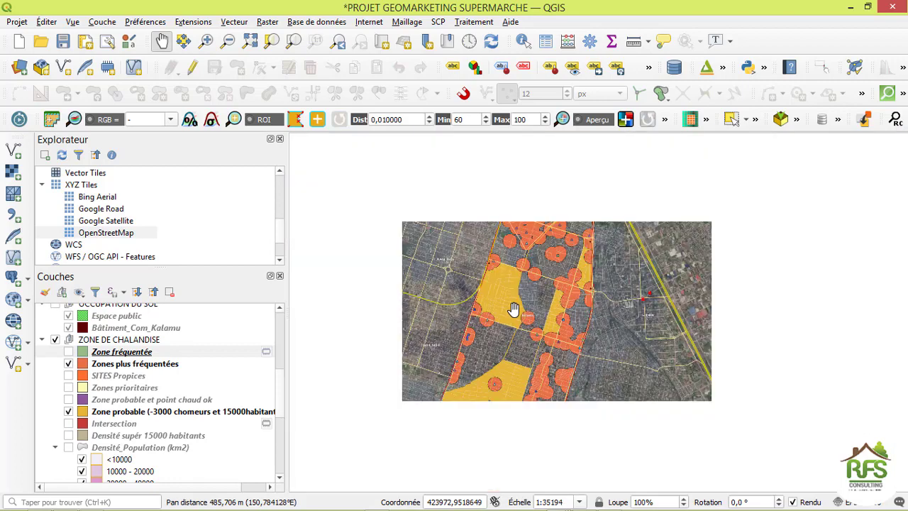
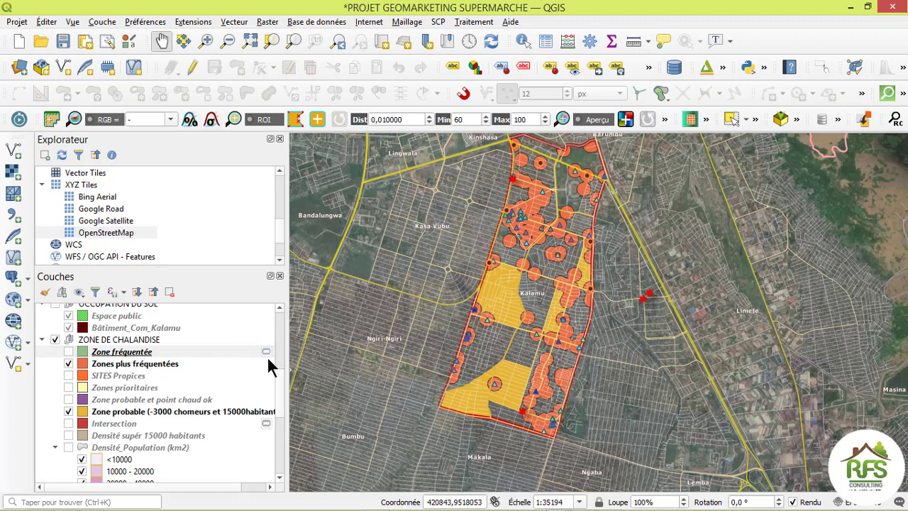
Select by location the Zone probable (-3000 chomeurs et 15000habitants_km2) features that intersect Route Principale, as a new selection
click(145, 413)
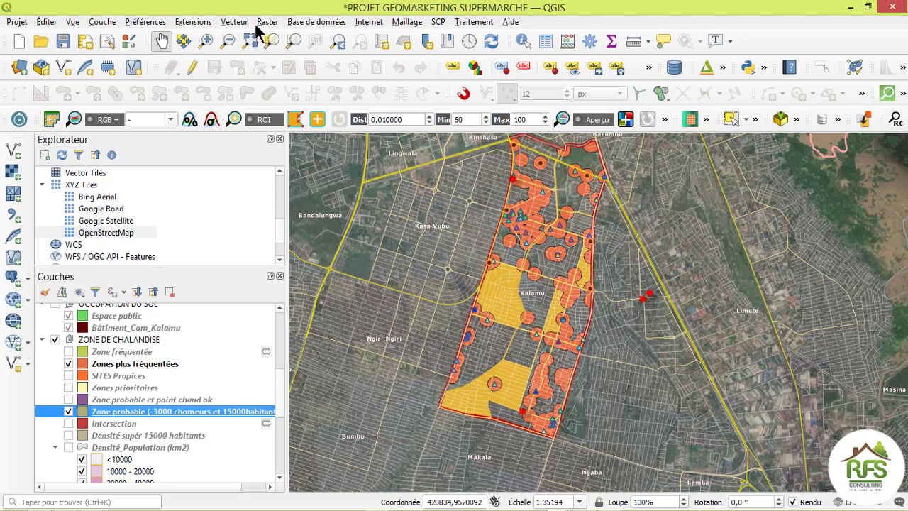
click(234, 27)
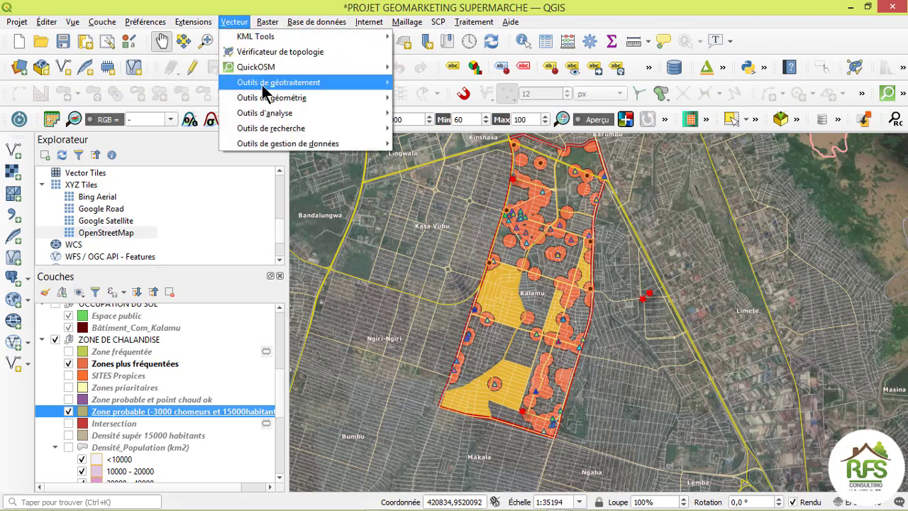
mouse_move(271, 129)
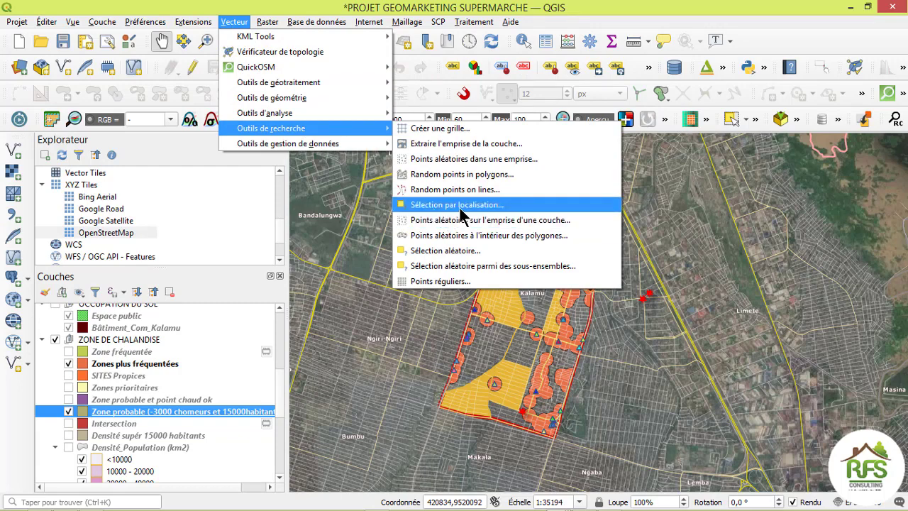
click(457, 205)
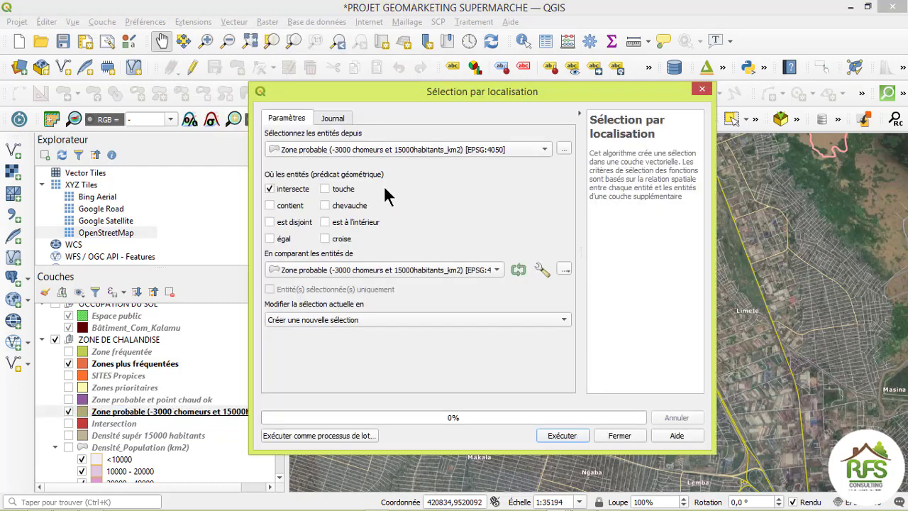
drag(451, 91, 451, 70)
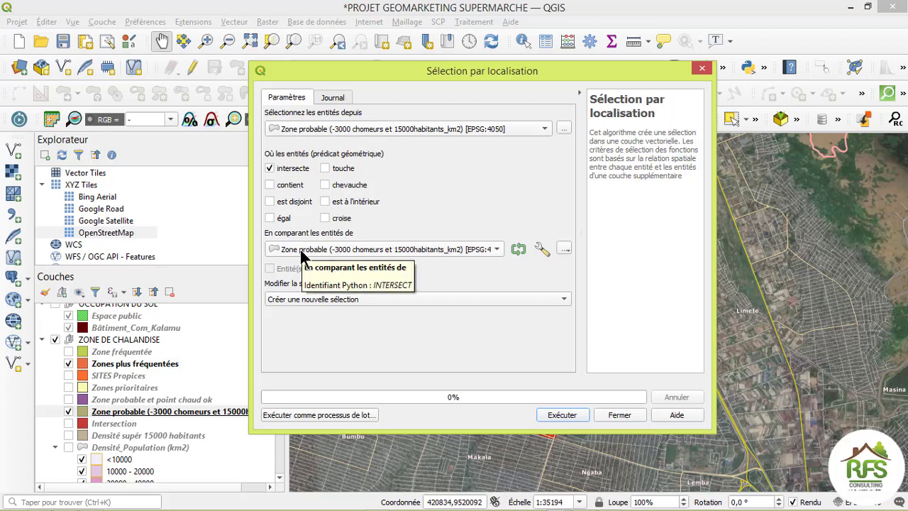
click(352, 249)
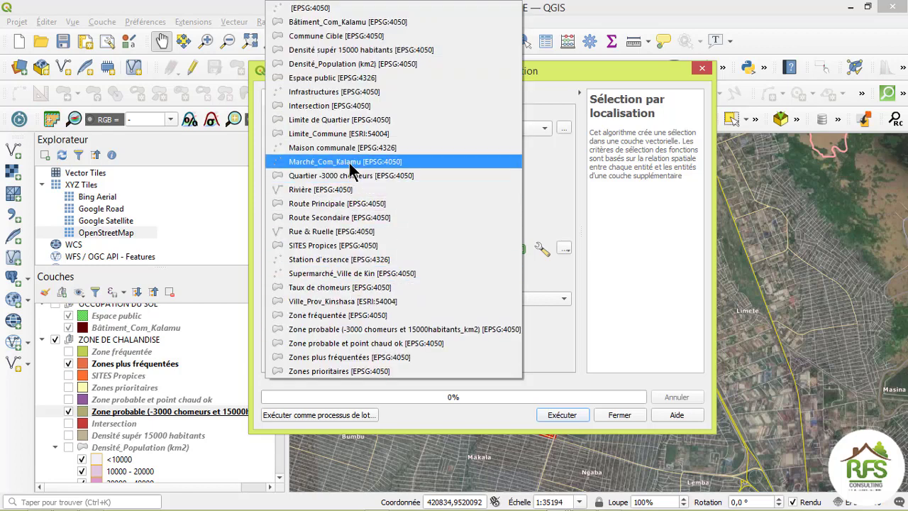
click(349, 204)
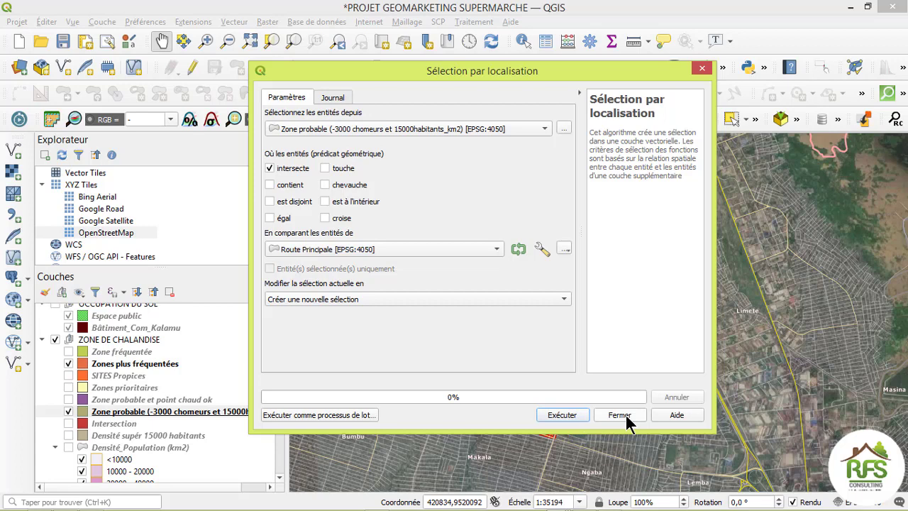
click(561, 417)
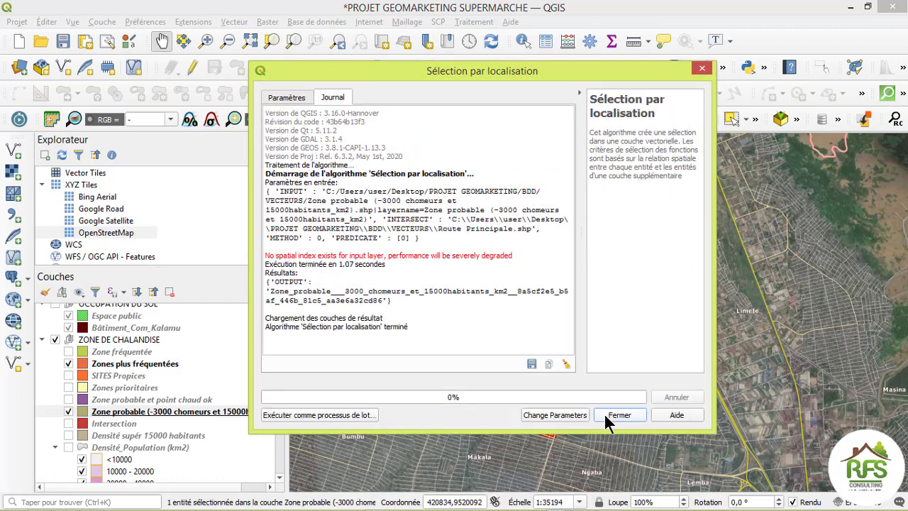
click(617, 415)
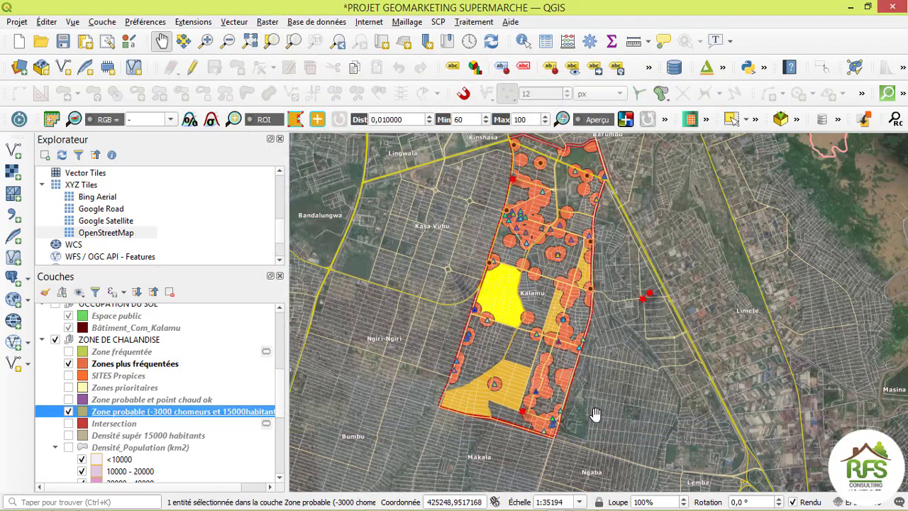
Examine the selected probable zone in Kalamu and where it meets the main road along its western side
scroll(486, 293, up, 2)
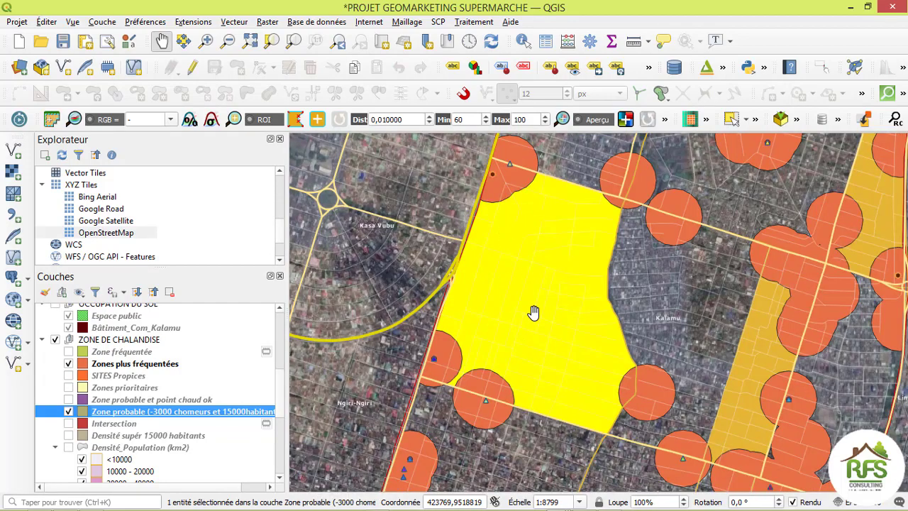
scroll(534, 312, down, 1)
scroll(534, 300, up, 2)
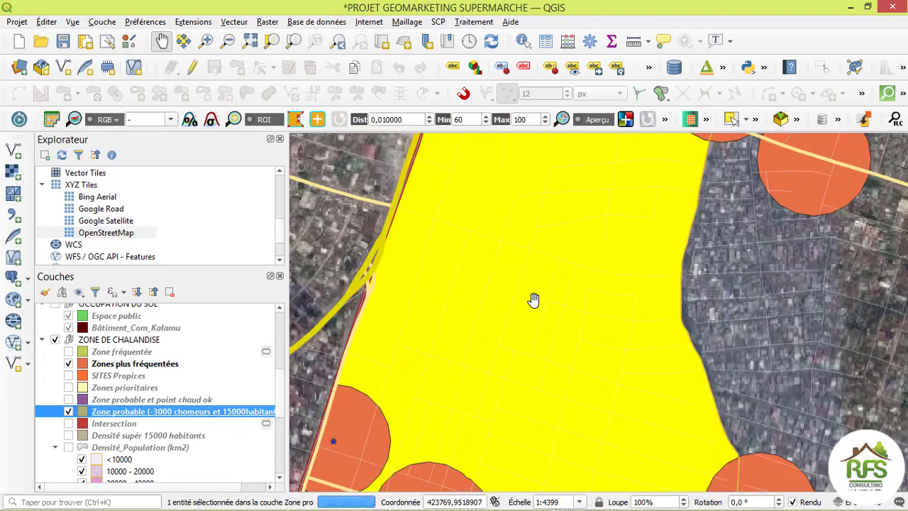
scroll(534, 299, down, 1)
scroll(534, 300, down, 1)
scroll(533, 300, down, 1)
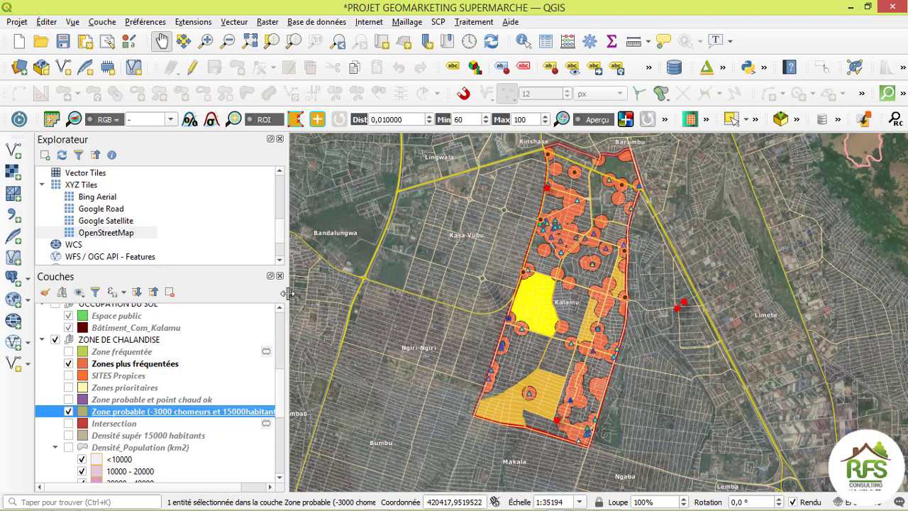
Select by location the Zone probable (-3000 chomeurs et 15000habitants_km2) features that intersect Route Secondaire, as a new selection, and inspect the selected zones
click(233, 22)
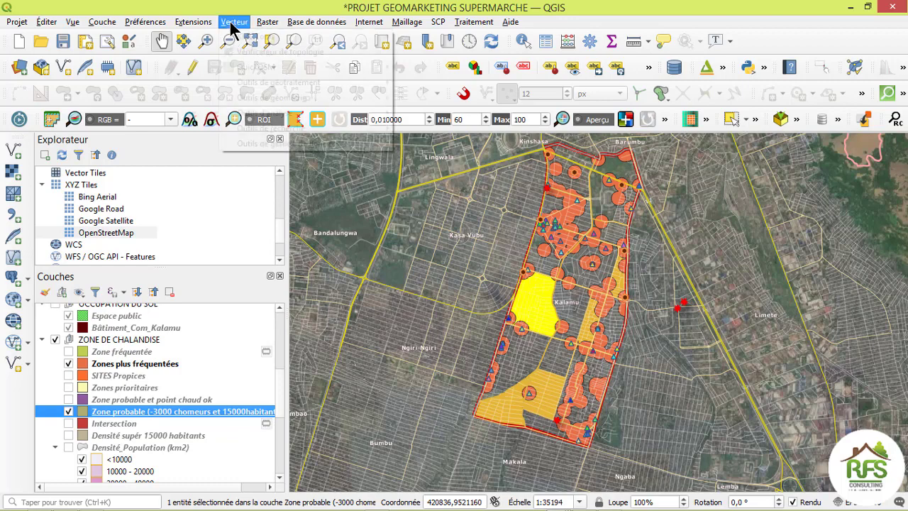
mouse_move(348, 128)
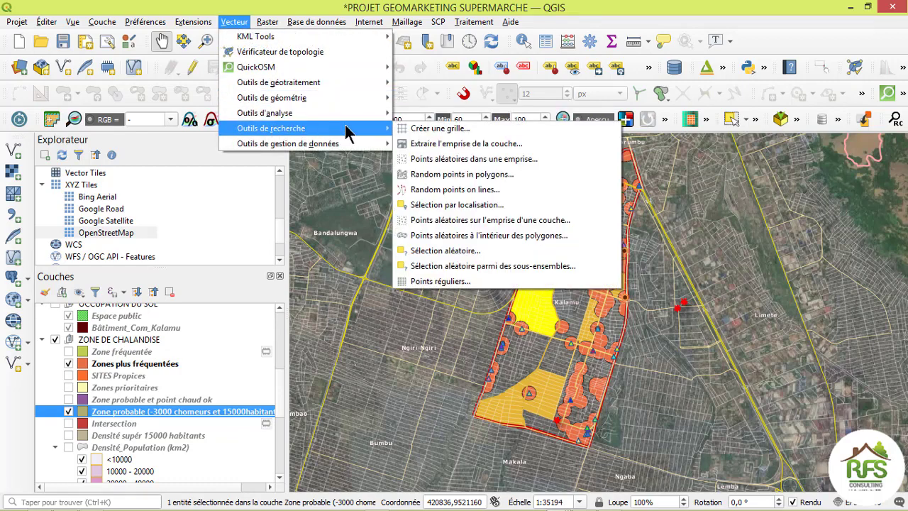
click(441, 207)
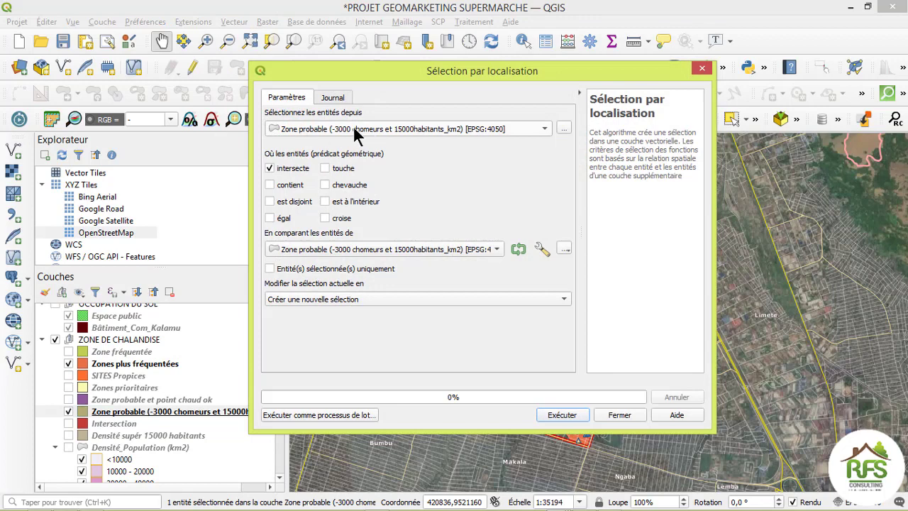
click(346, 245)
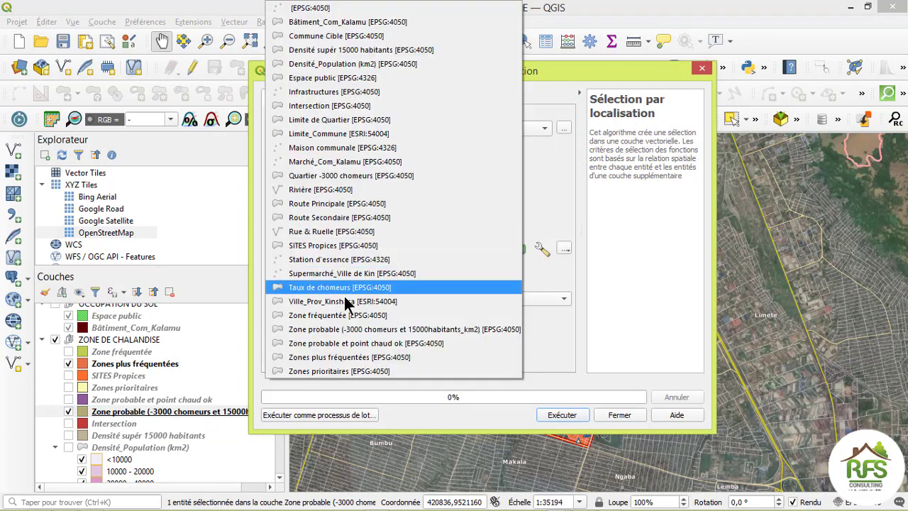
click(344, 221)
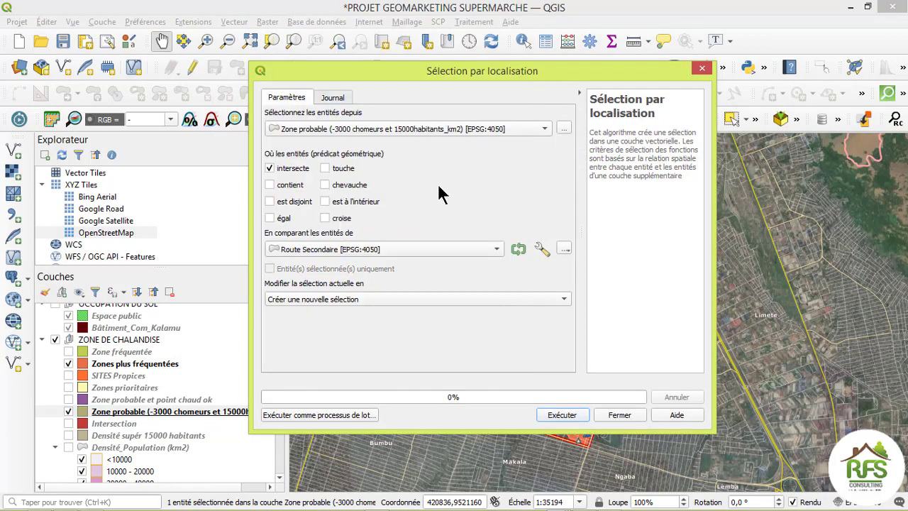
click(564, 415)
click(619, 415)
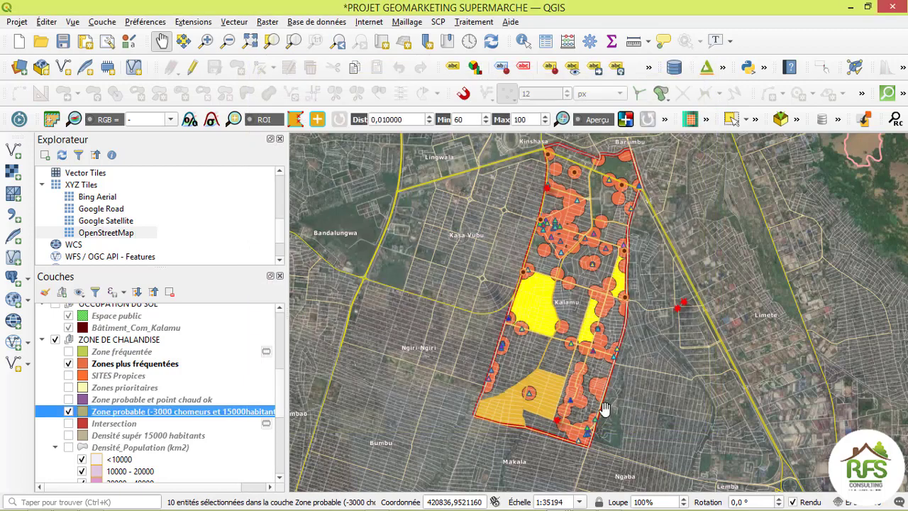
scroll(603, 302, up, 1)
scroll(603, 302, up, 1)
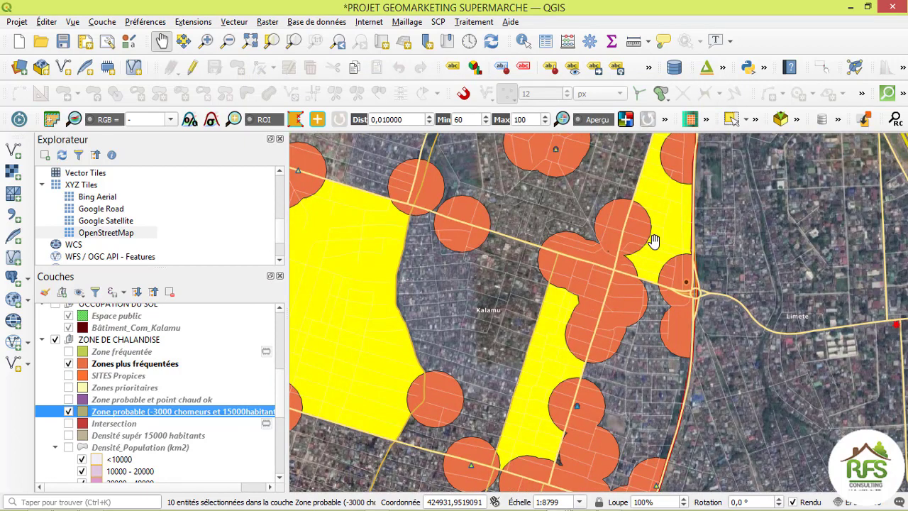
scroll(653, 241, down, 2)
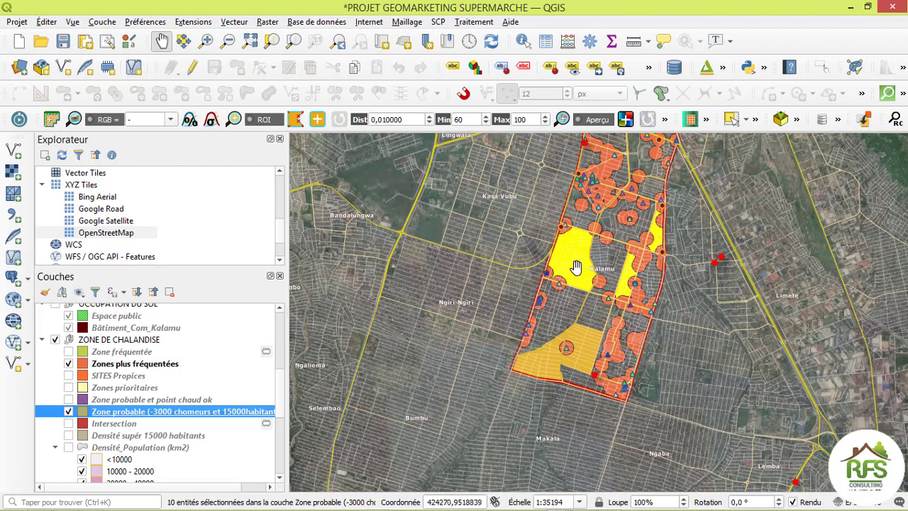
Set up an ESRI Shapefile export of the selected Zone probable features, pick Zone probable et point chaud.shp as the file, and cancel without saving
right_click(111, 418)
click(116, 413)
right_click(116, 414)
mouse_move(168, 373)
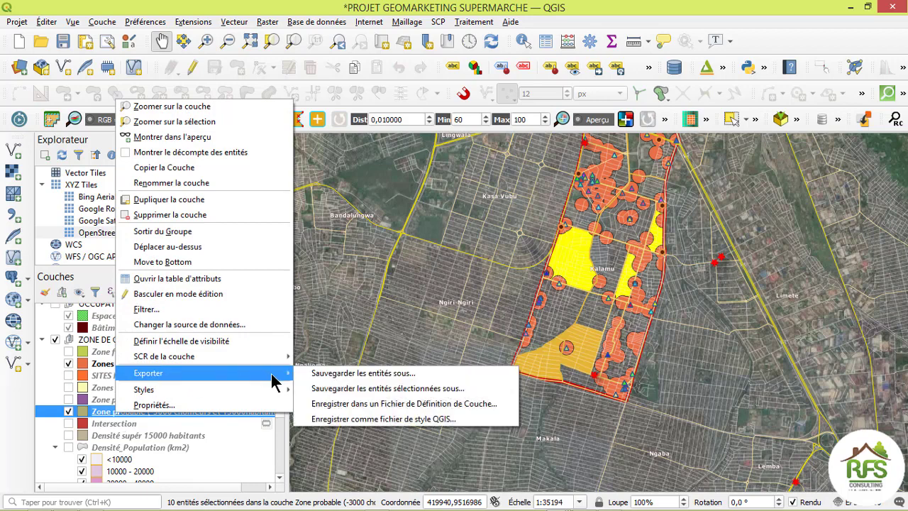
click(381, 389)
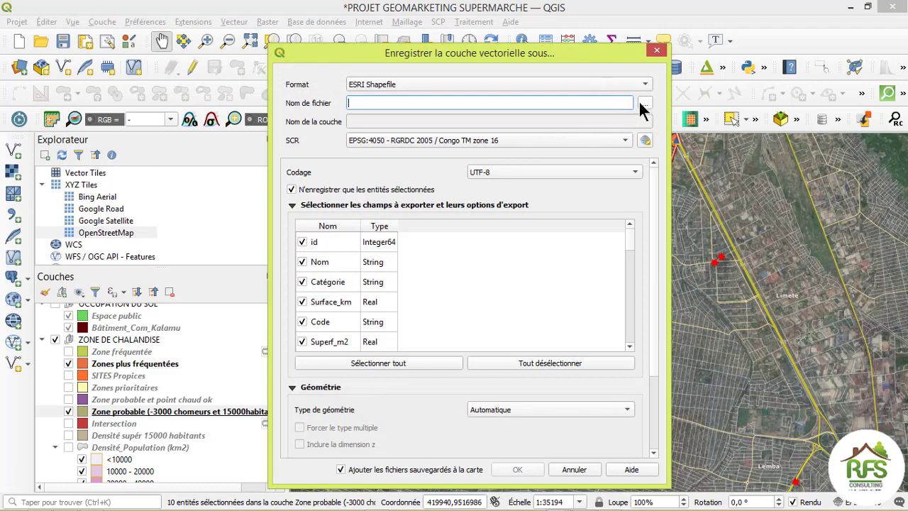
drag(521, 54, 521, 25)
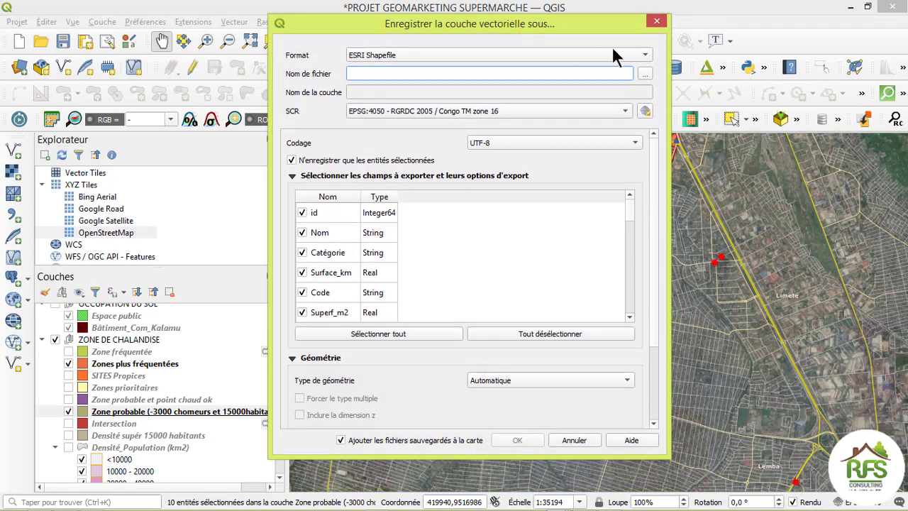
click(645, 71)
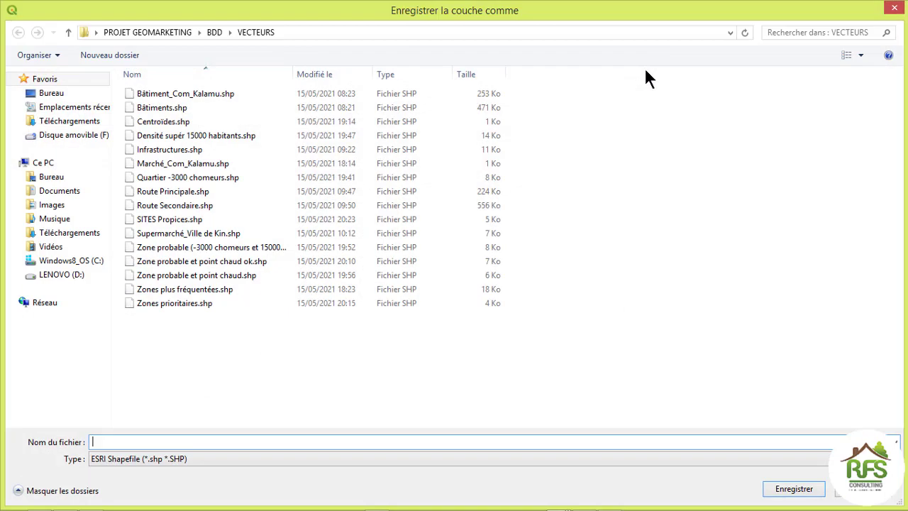
click(197, 275)
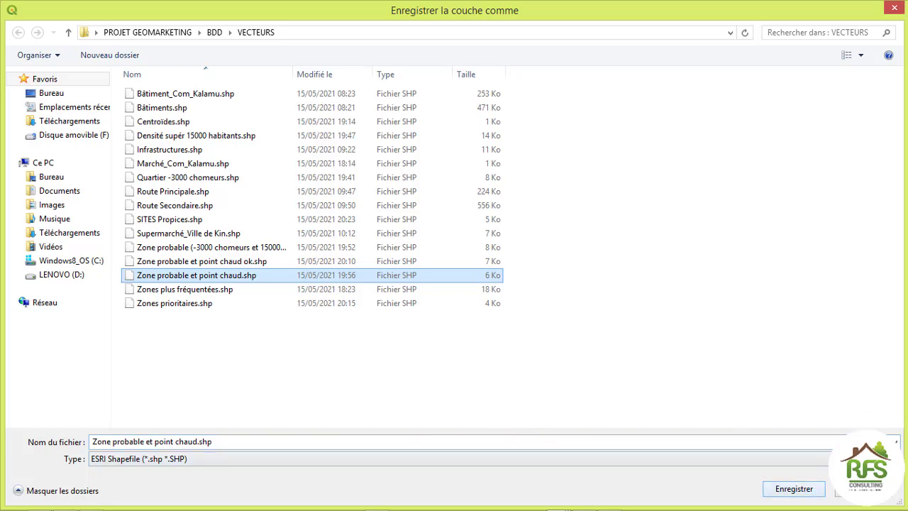
click(901, 12)
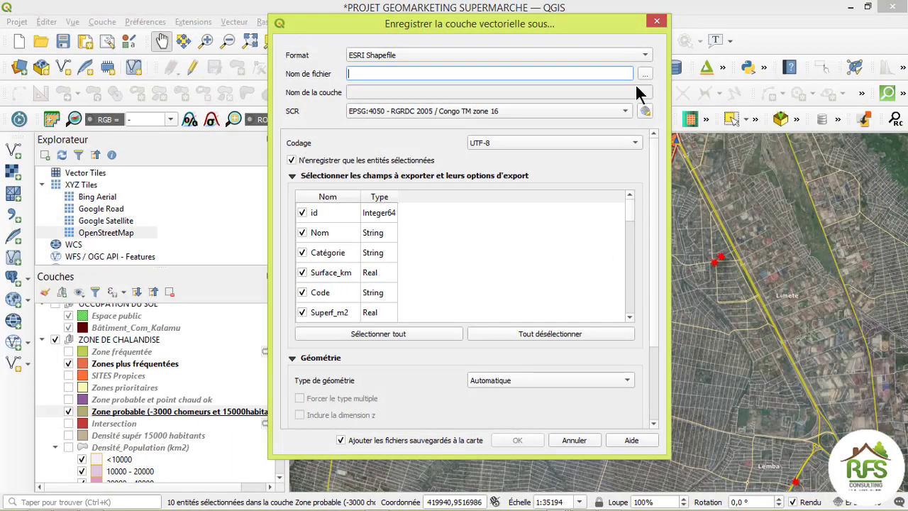
click(655, 23)
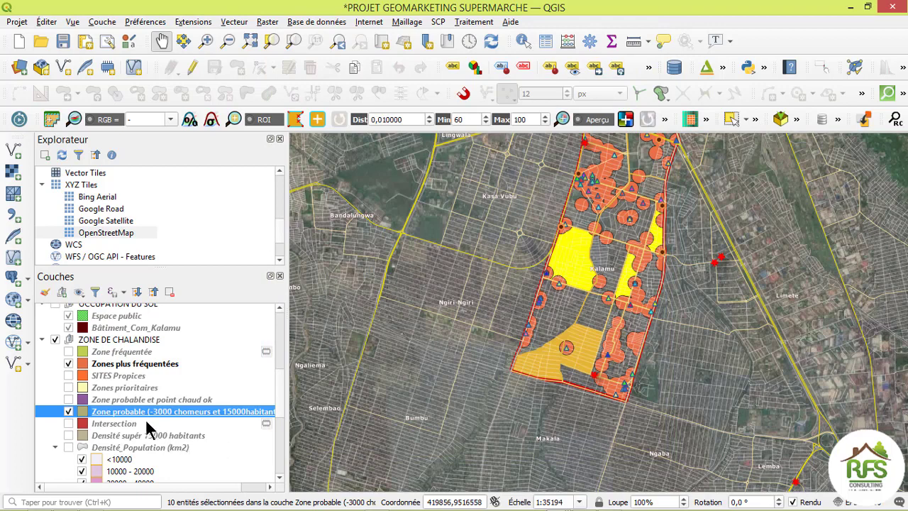
Show the Zones prioritaires layer, hide the Zone probable layer, and inspect the numbered priority zones in Kalamu
click(68, 387)
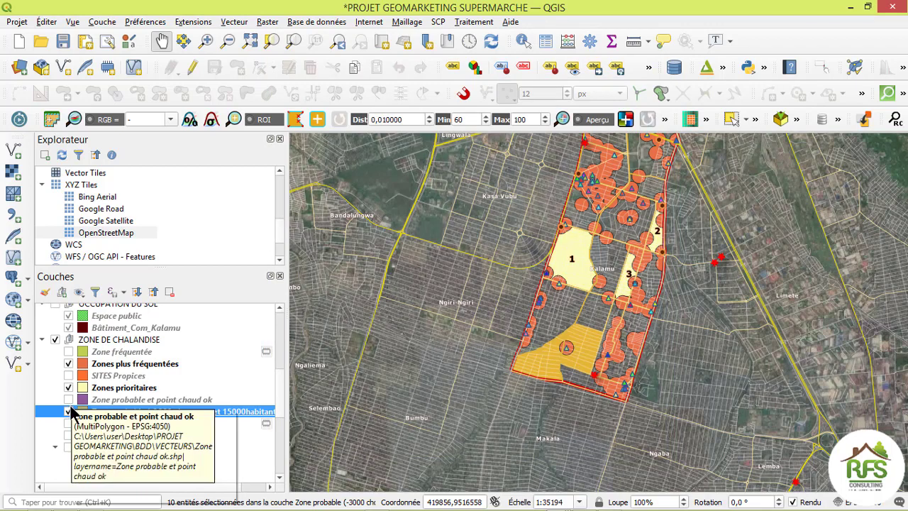
click(68, 411)
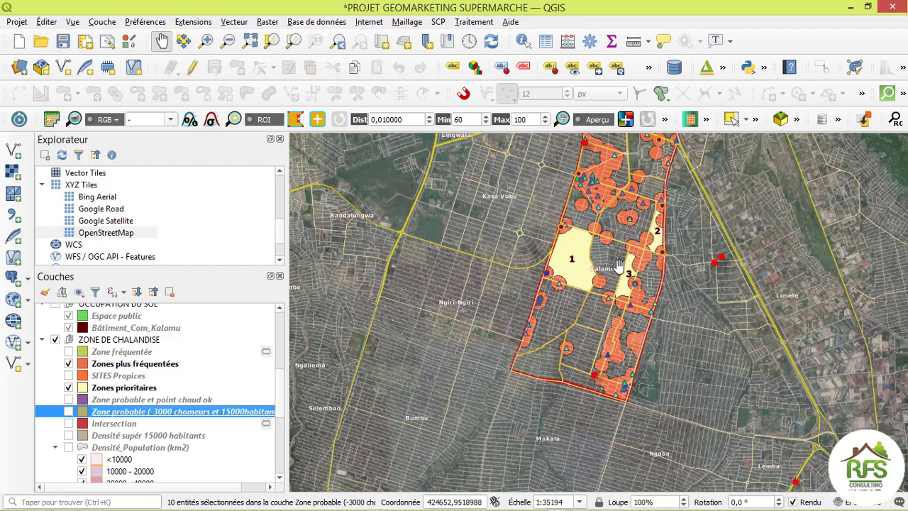
drag(591, 256, 551, 331)
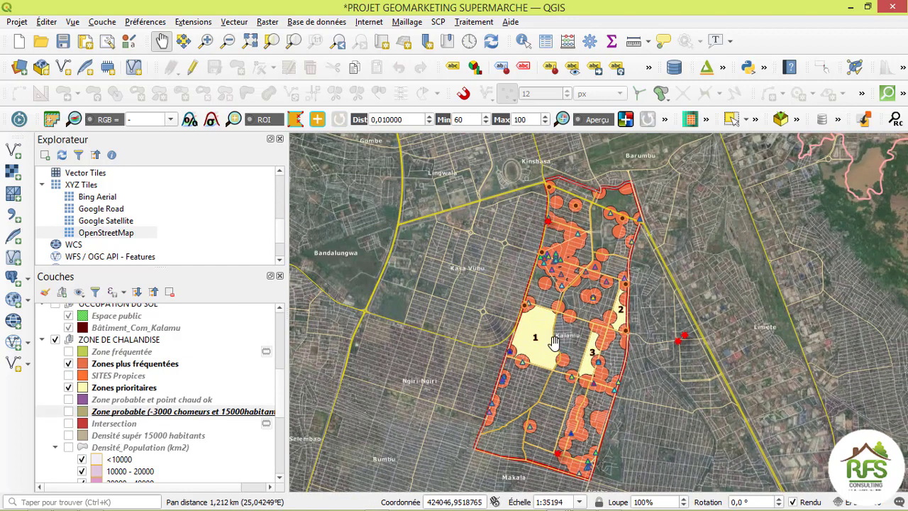
scroll(552, 333, up, 1)
scroll(553, 340, down, 2)
scroll(553, 342, up, 1)
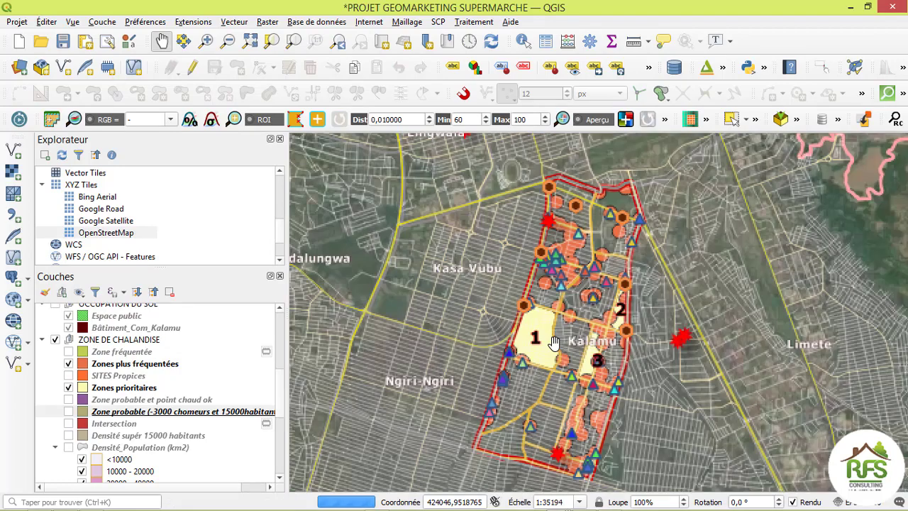
scroll(551, 344, up, 1)
scroll(579, 339, down, 1)
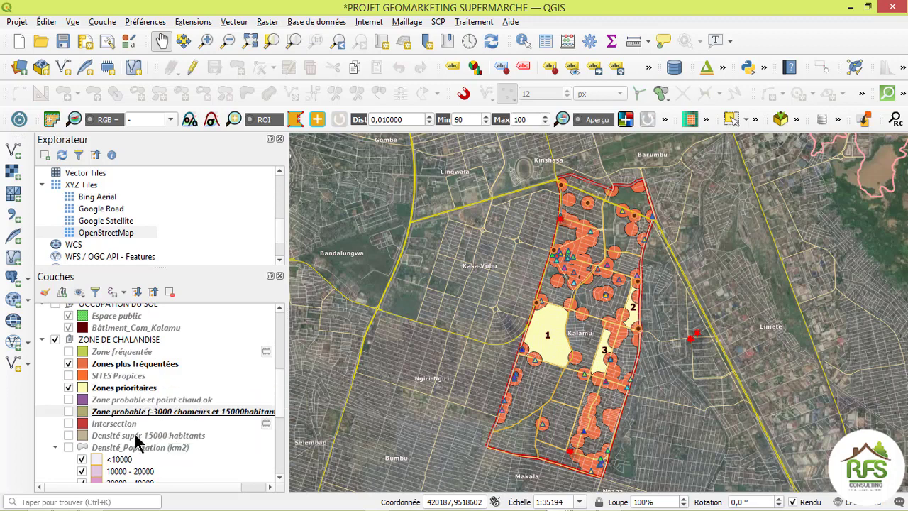
Set up a Couper clip with Zones plus fréquentées as the source layer and Zones prioritaires as the overlay layer
click(154, 389)
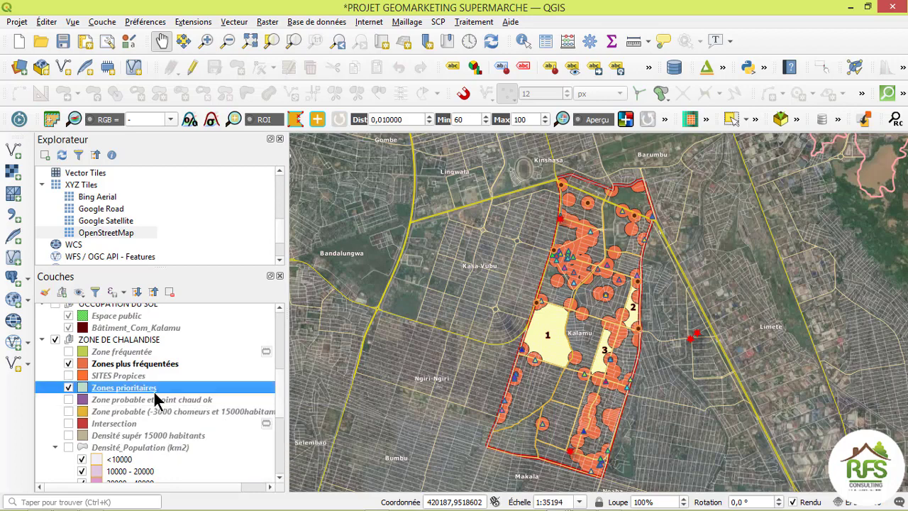
click(244, 24)
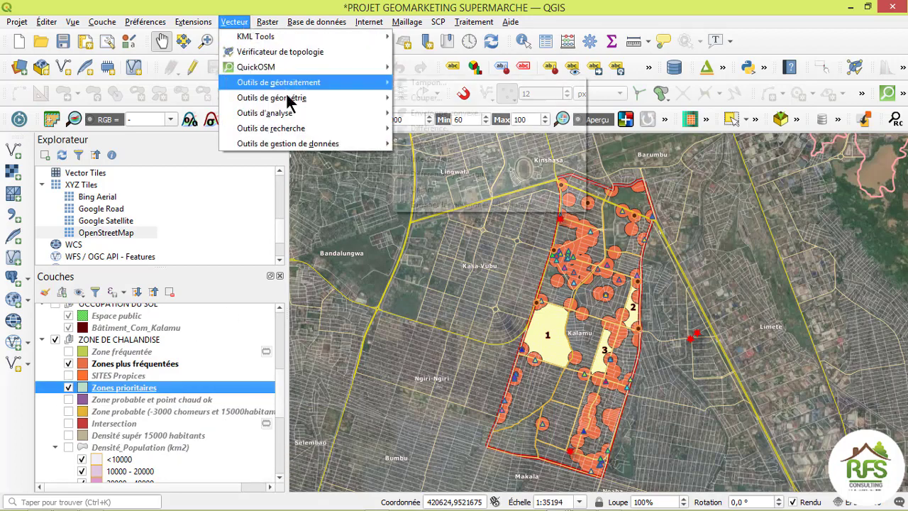
mouse_move(312, 83)
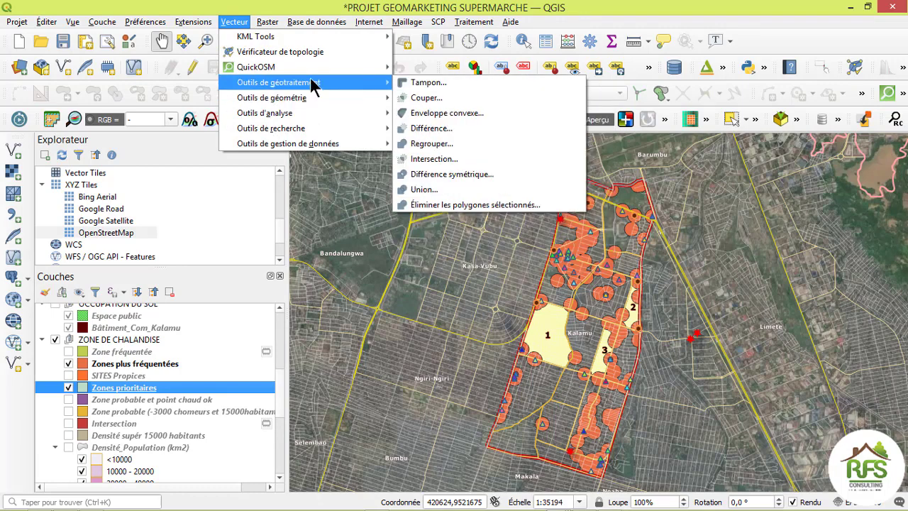
click(414, 96)
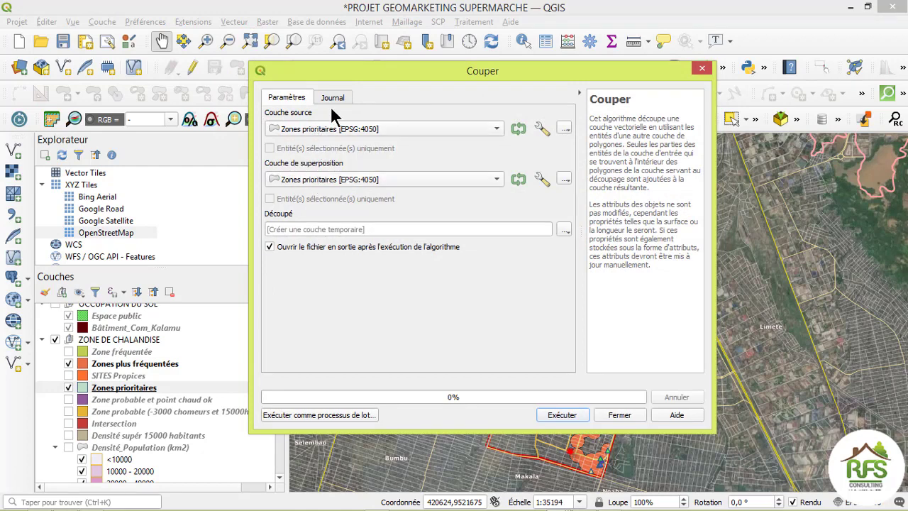
click(334, 131)
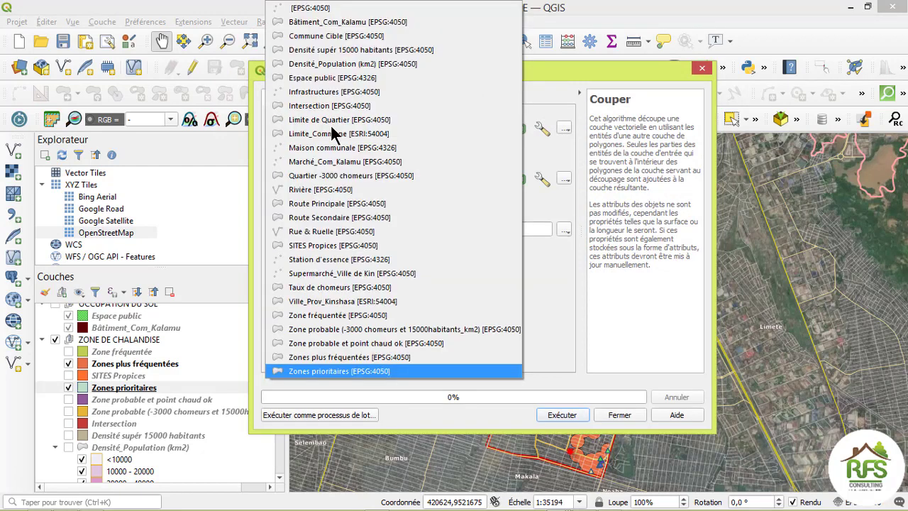
click(343, 360)
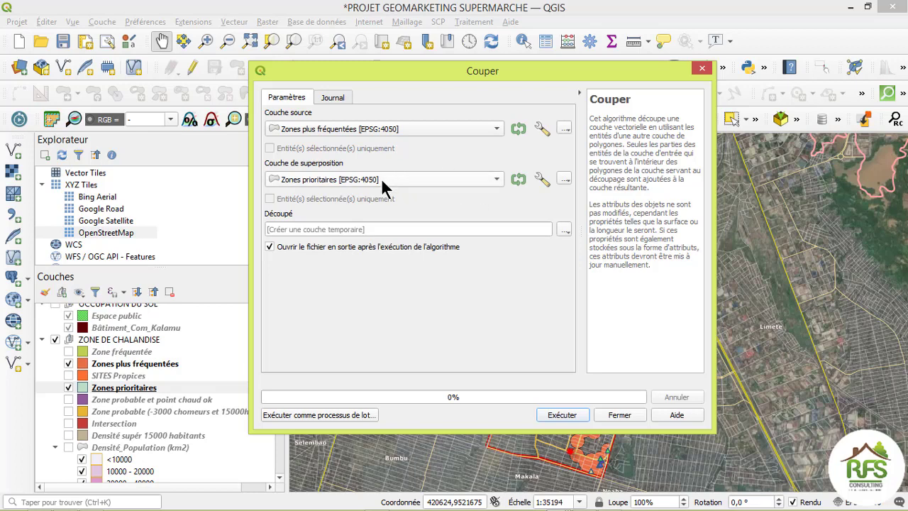
Pick Zone probable et point chaud.shp in BDD/VECTEURS as the clip output, then cancel the save and close the tool without running it
click(564, 228)
click(578, 261)
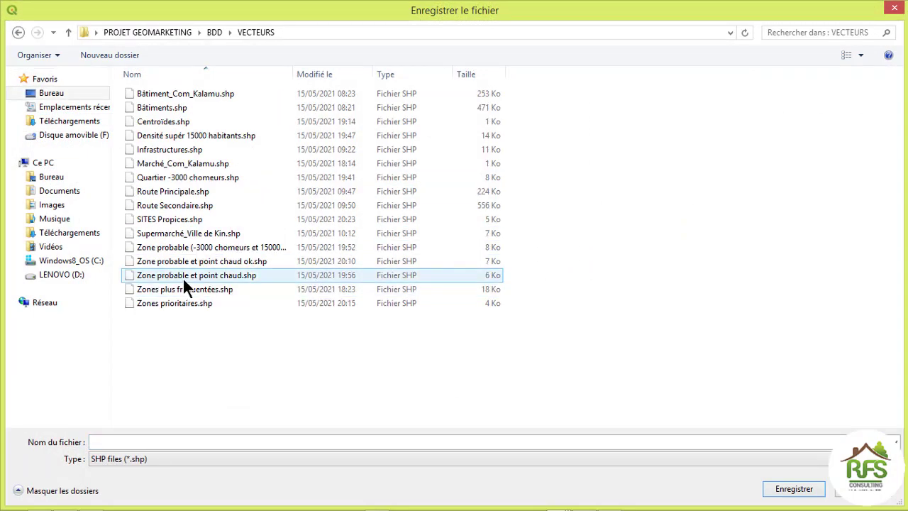
click(182, 277)
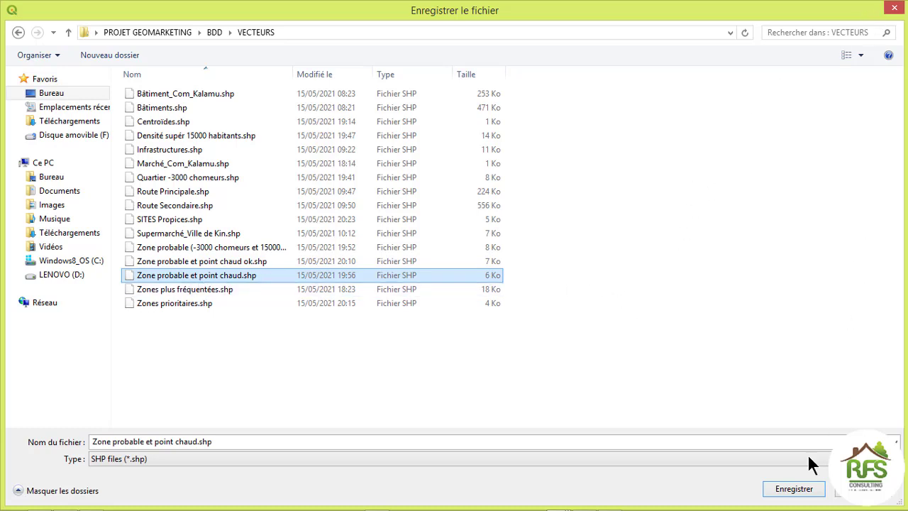
click(897, 8)
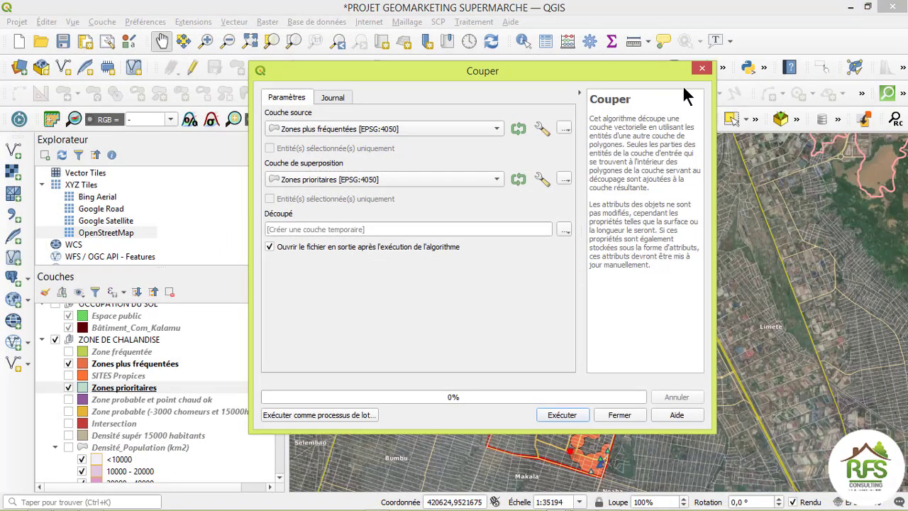
click(701, 70)
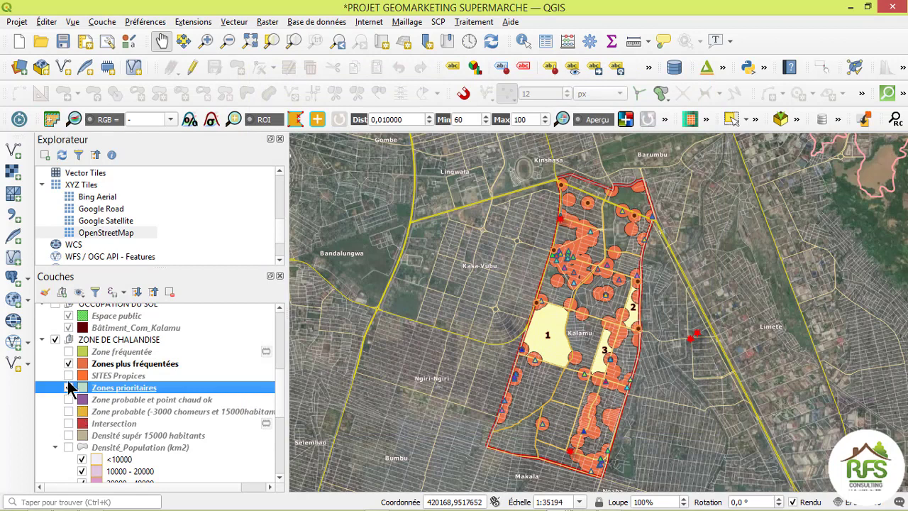
Turn the SITES Propices layer on and off again, and hide the Zones plus fréquentées layer
click(69, 376)
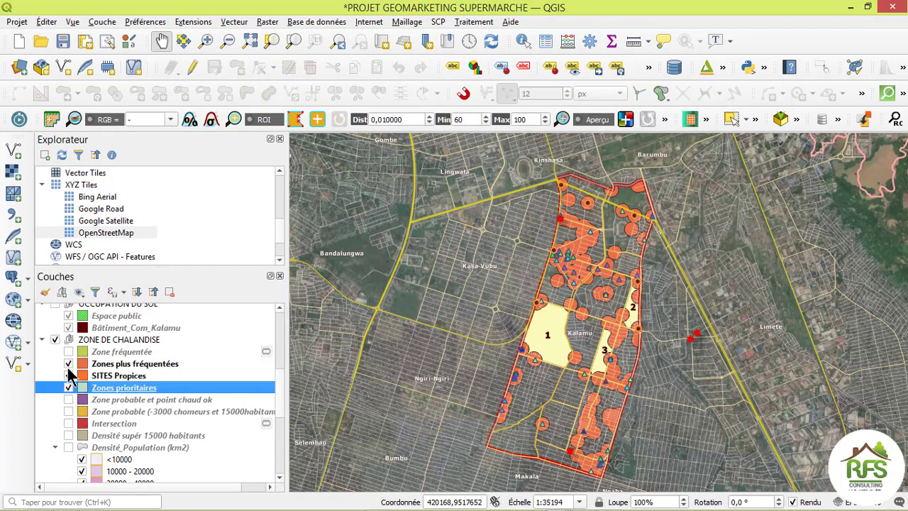
click(68, 376)
click(68, 364)
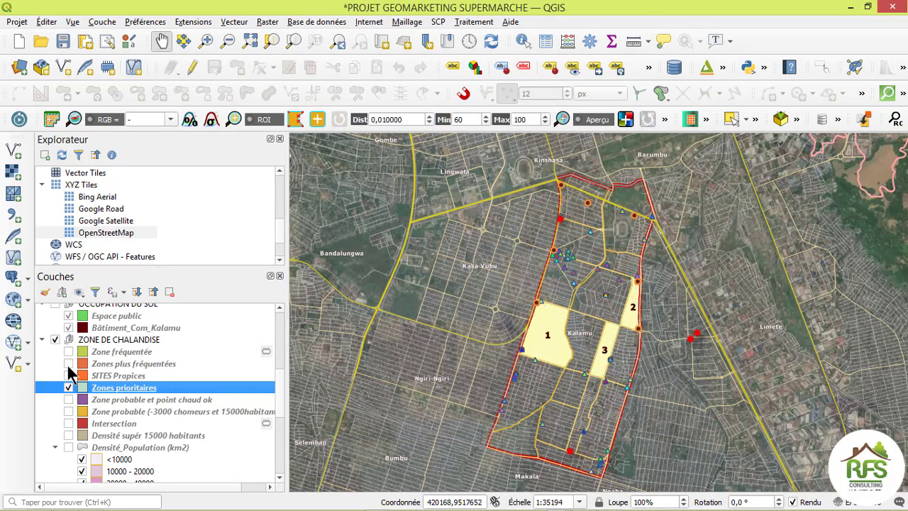
Show the SITES Propices layer, turn Zones prioritaires off and on again, and inspect the suitable sites inside the numbered zones
click(69, 376)
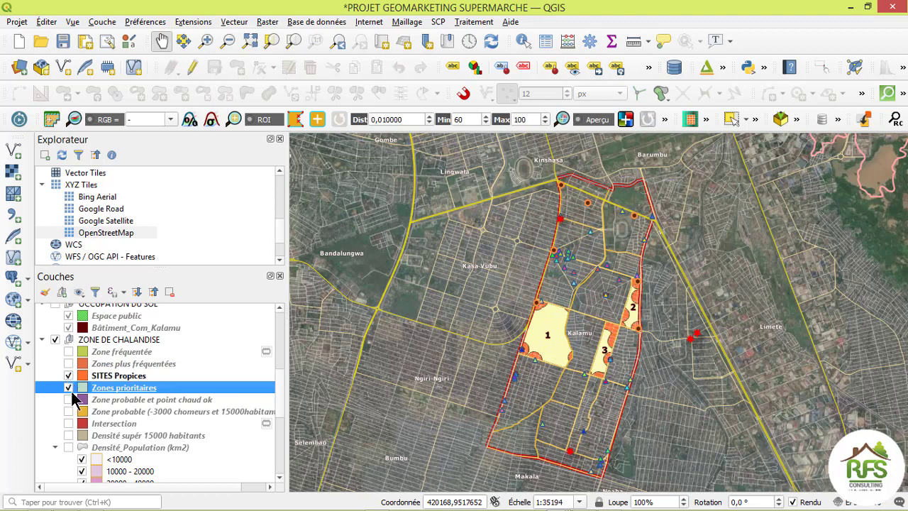
click(68, 387)
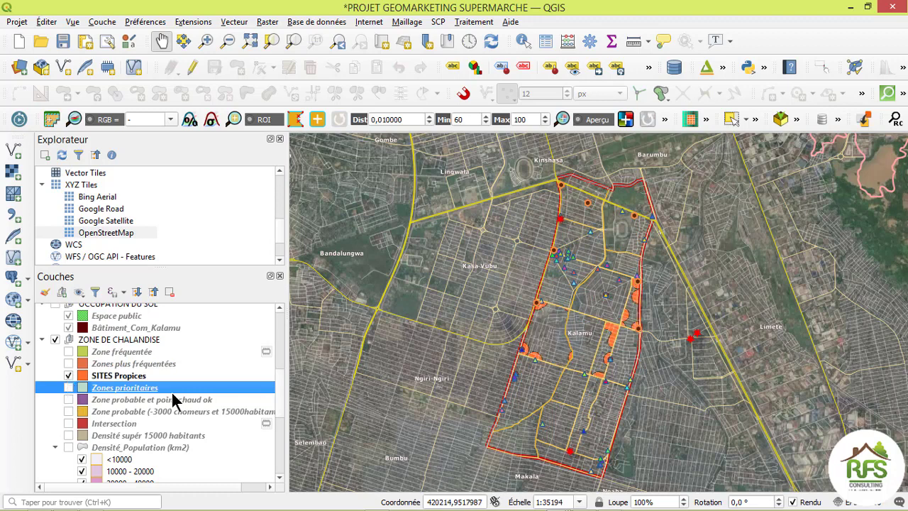
click(69, 387)
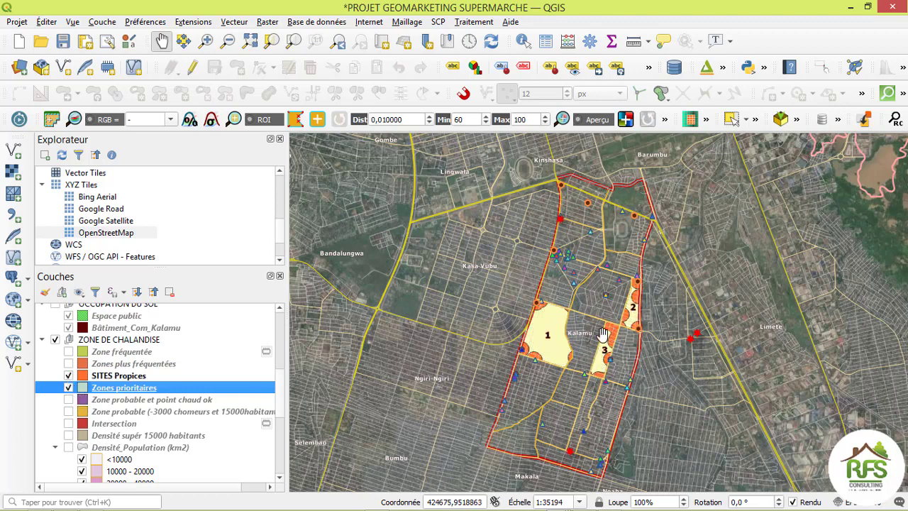
scroll(539, 349, up, 1)
scroll(690, 282, up, 1)
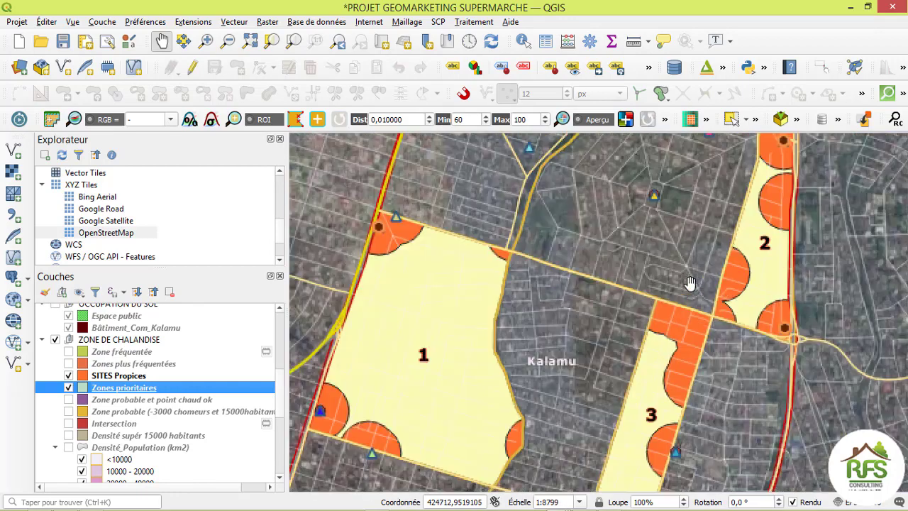
drag(662, 346, 635, 283)
scroll(486, 298, down, 2)
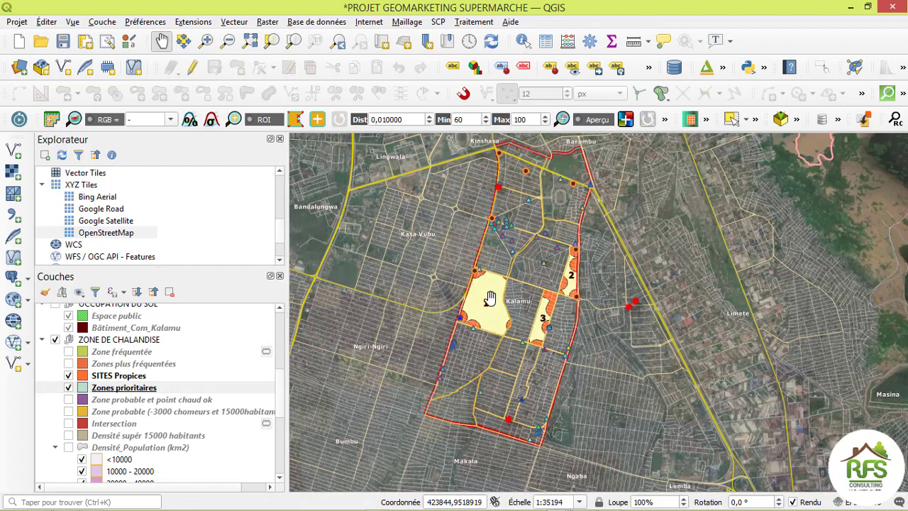
Examine the suitable sites in priority zones 1, 2 and 3, up close and within the whole Kalamu commune
scroll(487, 291, up, 1)
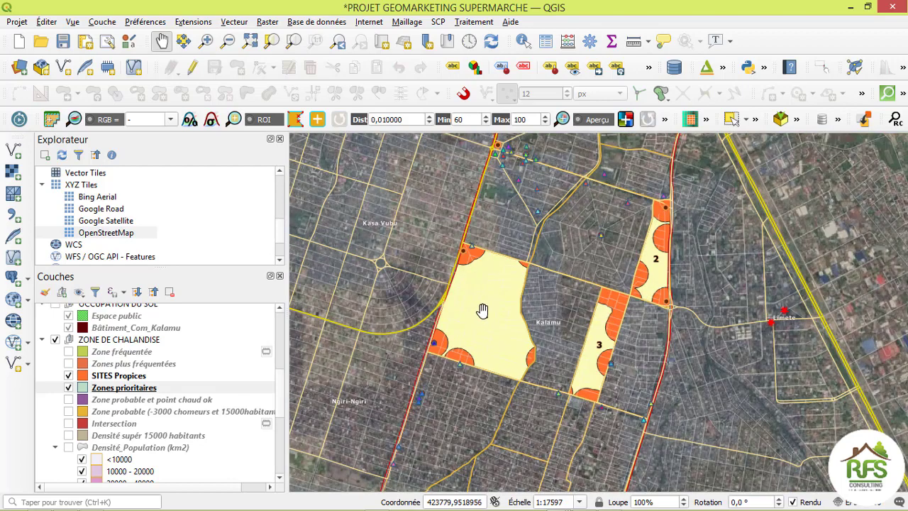
scroll(514, 283, up, 1)
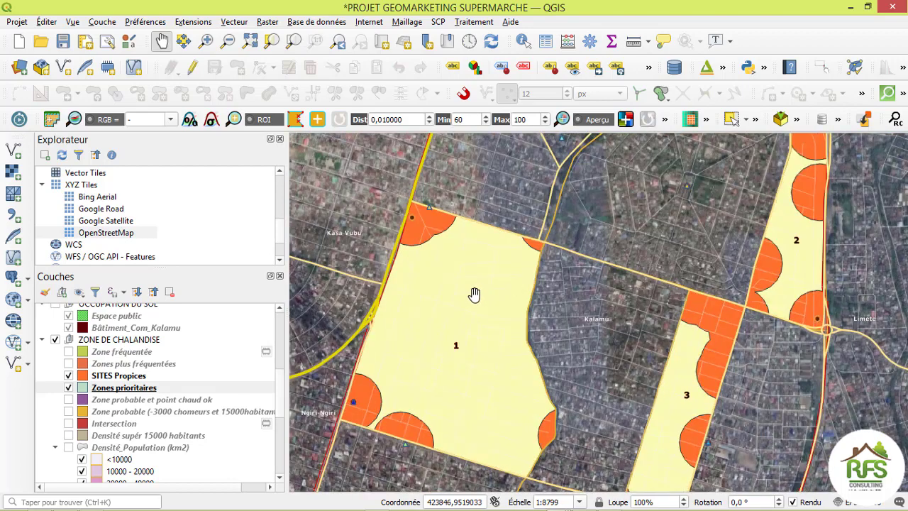
scroll(473, 291, down, 1)
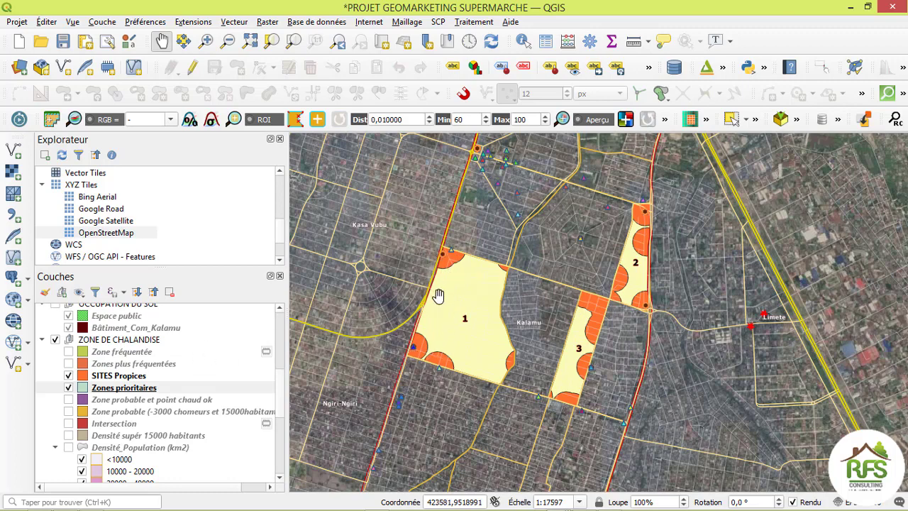
scroll(641, 231, up, 1)
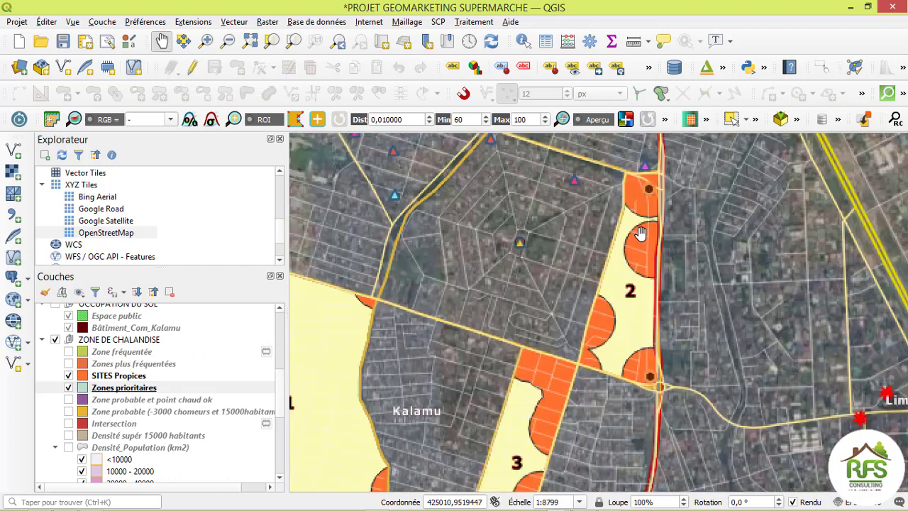
drag(528, 418, 654, 342)
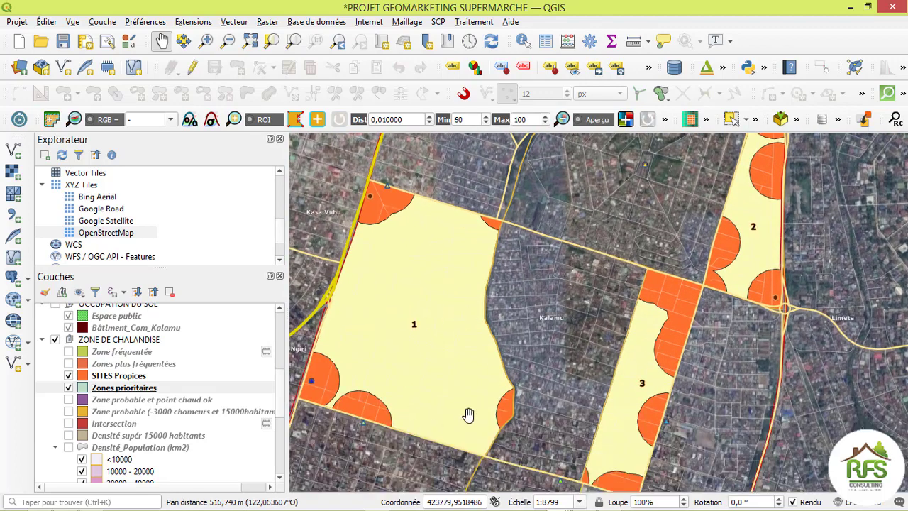
drag(480, 399, 485, 354)
scroll(484, 353, down, 1)
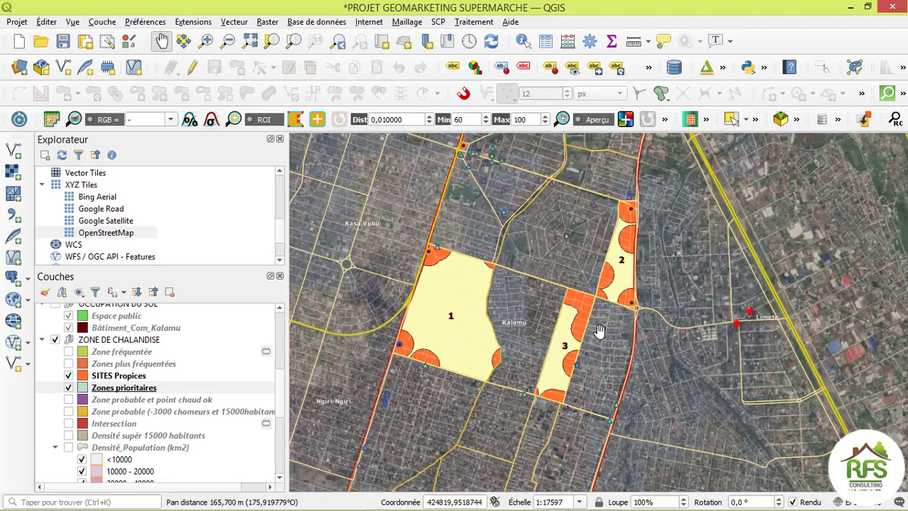
scroll(600, 330, down, 1)
drag(591, 265, 571, 280)
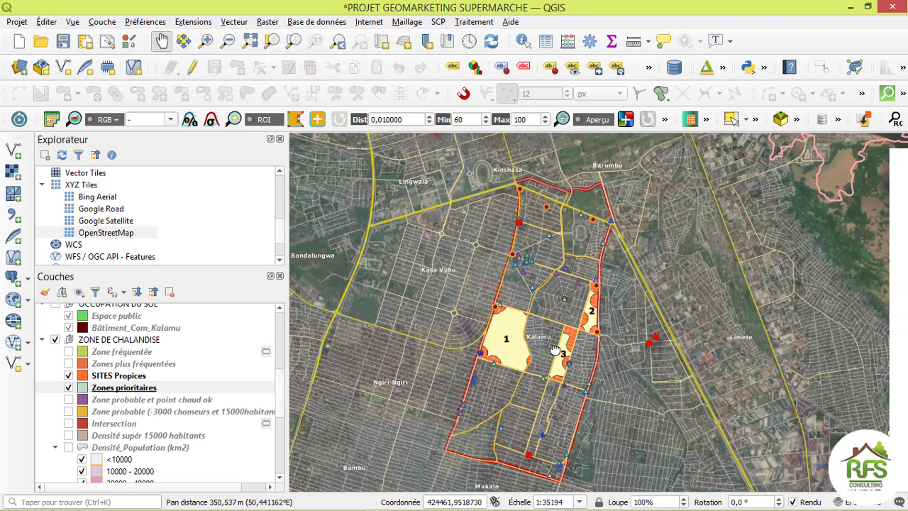
scroll(564, 312, up, 1)
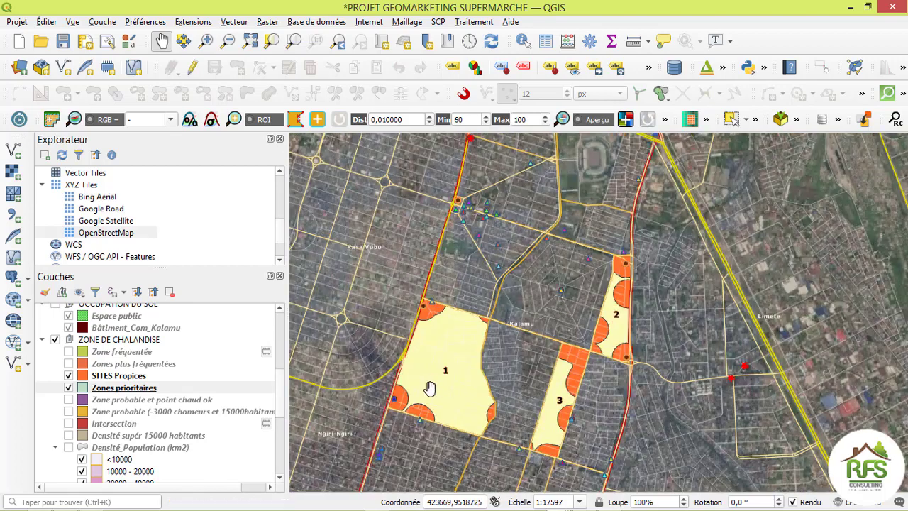
Examine the suitable sites around zone 1 and compare their position with zones 2 and 3 and the surrounding roads
drag(480, 389, 477, 348)
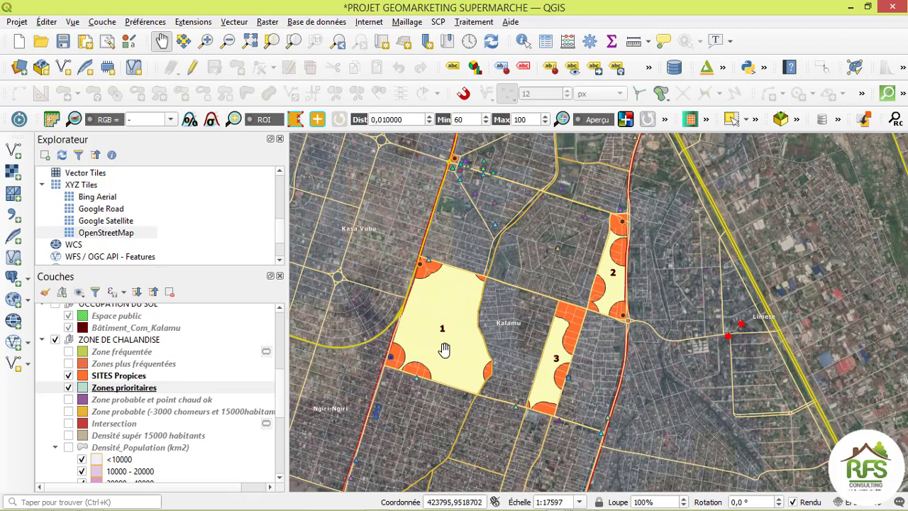
scroll(440, 346, up, 1)
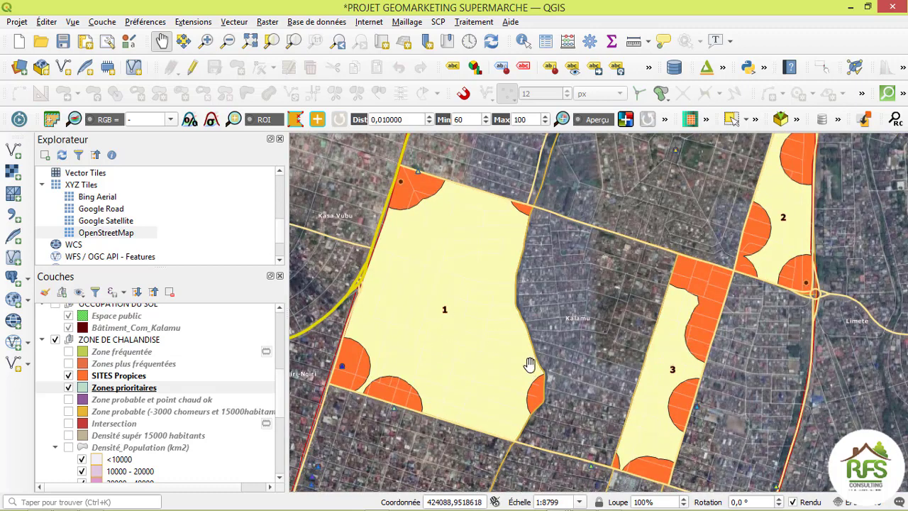
drag(455, 323, 546, 315)
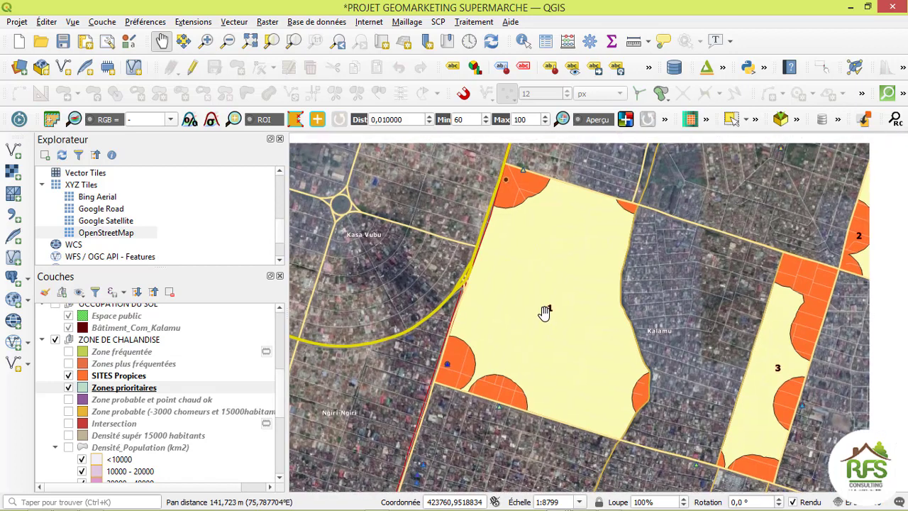
scroll(552, 318, down, 1)
drag(634, 333, 576, 355)
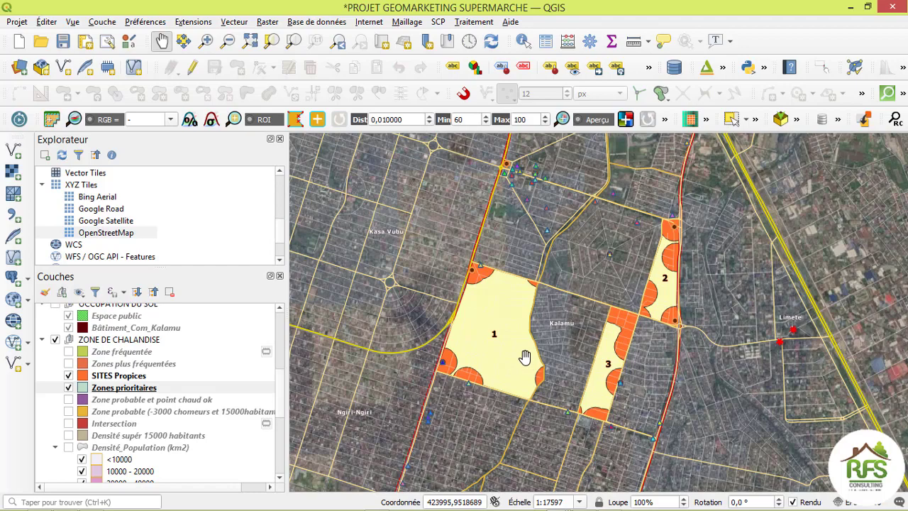
scroll(525, 361, up, 1)
scroll(604, 323, down, 1)
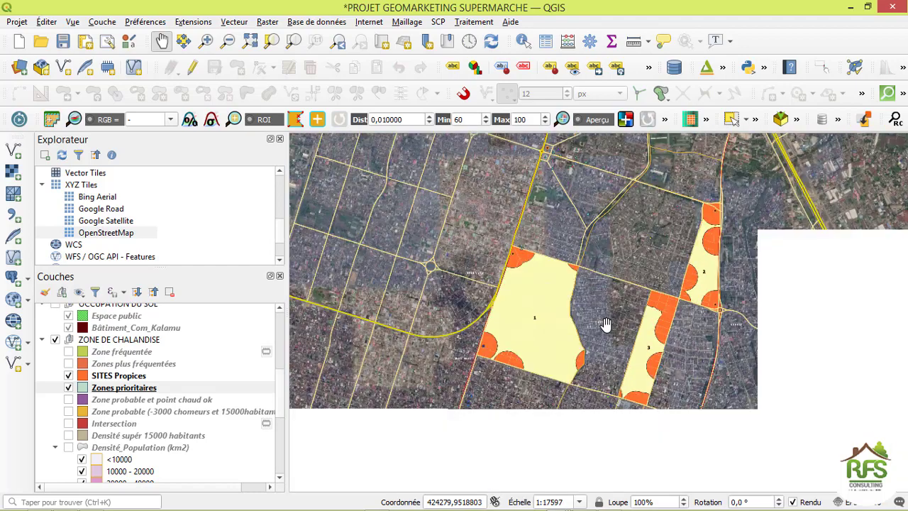
drag(604, 320, 508, 395)
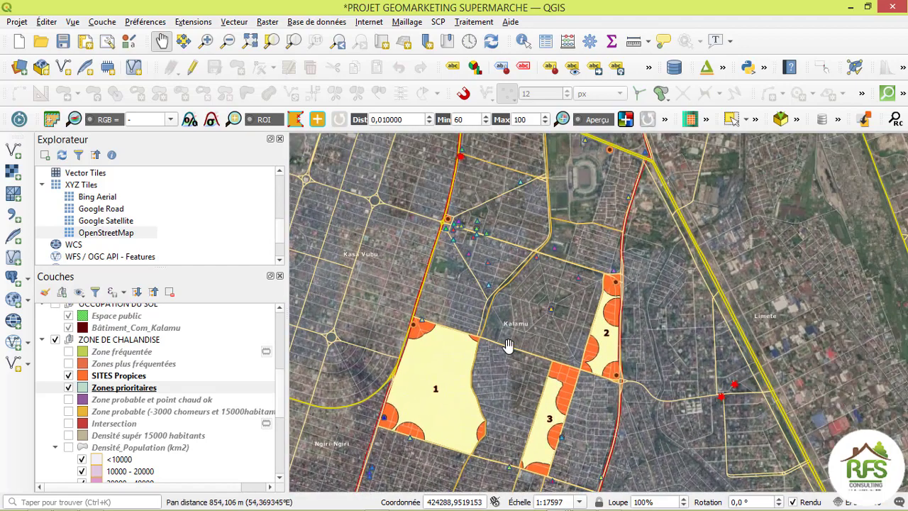
scroll(507, 346, down, 1)
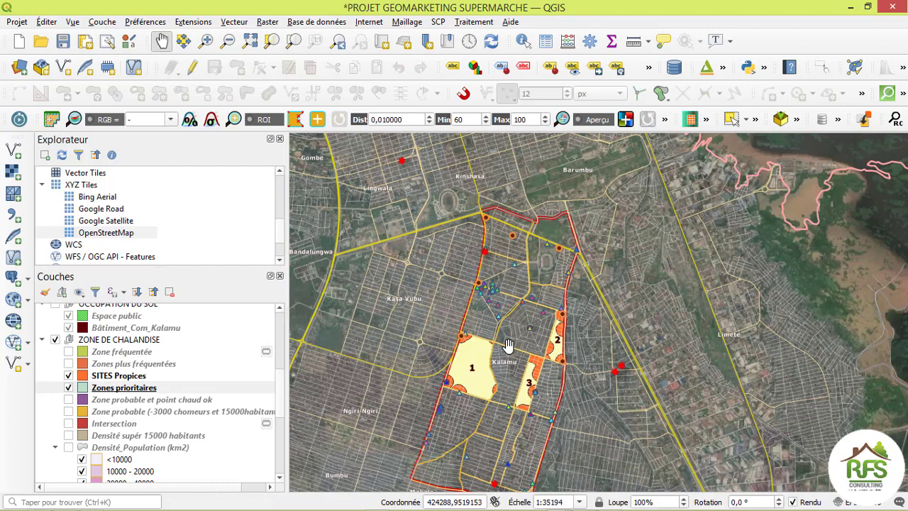
scroll(505, 362, up, 1)
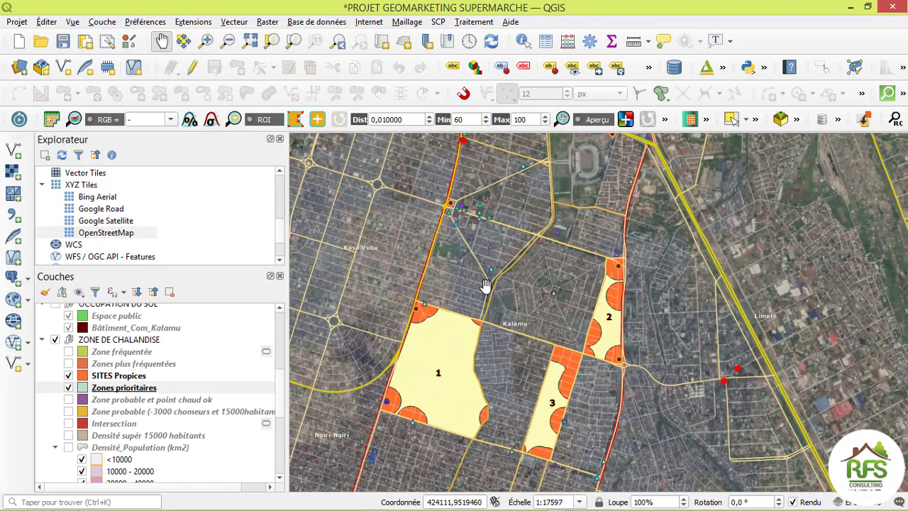
drag(485, 287, 486, 327)
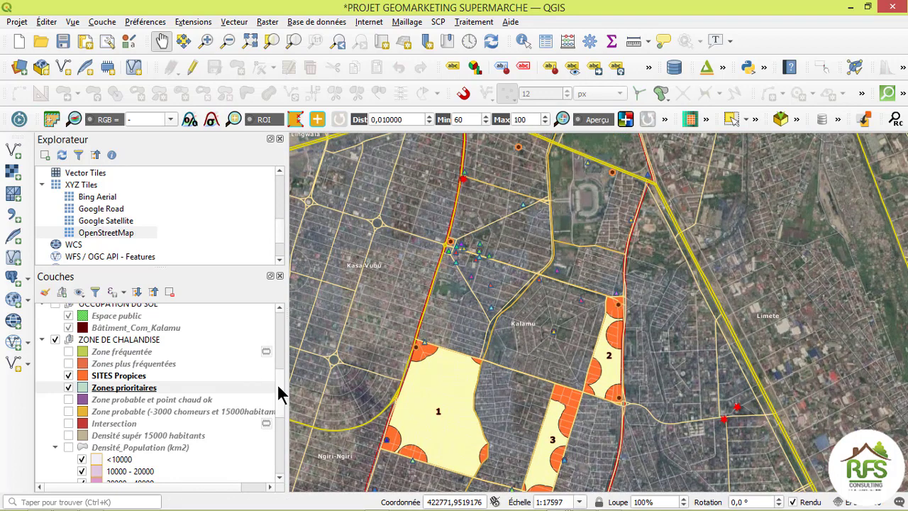
Show the Densité_Population (km2) and Taux de chomeurs layers plus the unnamed layer between them, and view them around the priority zones
drag(277, 386, 279, 422)
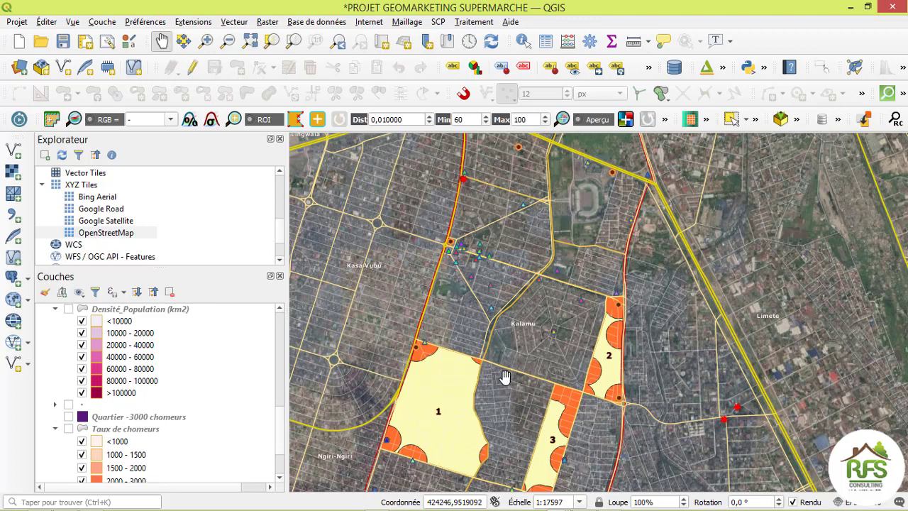
drag(472, 399, 562, 328)
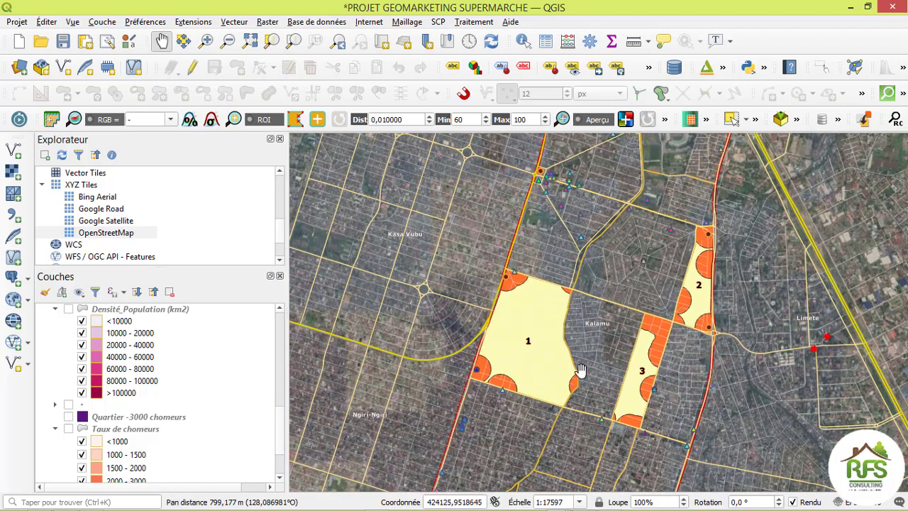
scroll(580, 369, down, 1)
drag(593, 365, 542, 319)
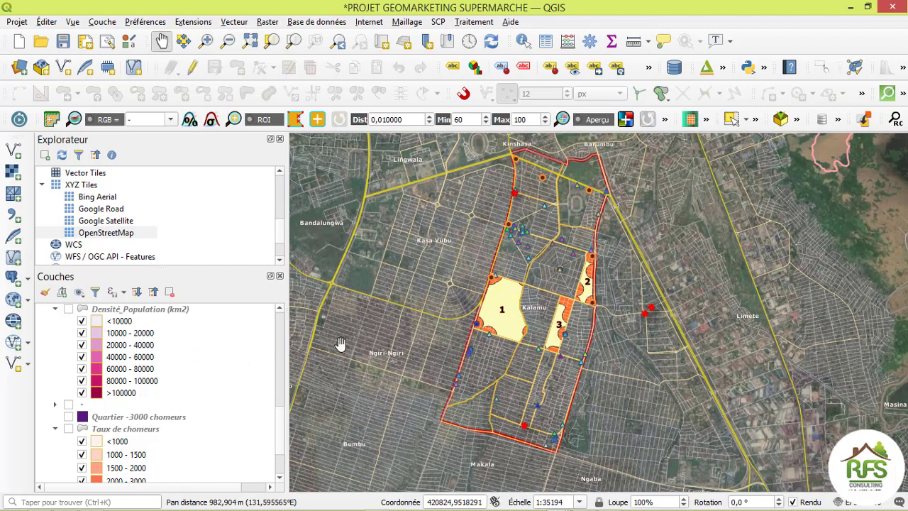
scroll(168, 424, down, 2)
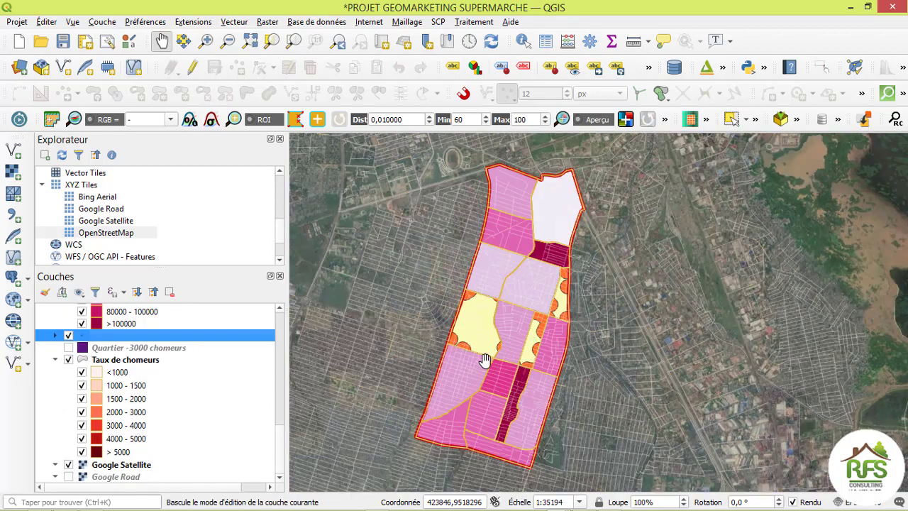
scroll(485, 360, up, 1)
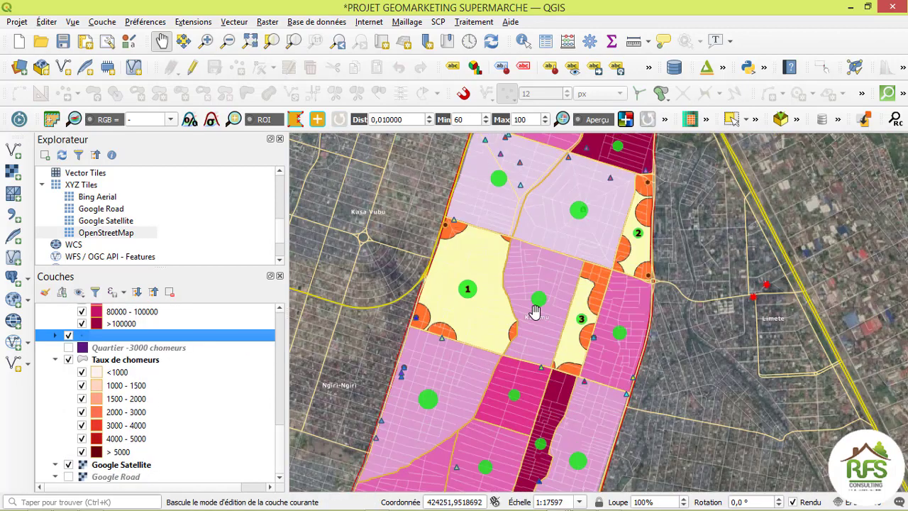
Hide the Densité_Population (km2) and Taux de chomeurs layers, and inspect the priority zones against the green circles over Kalamu
scroll(104, 365, up, 6)
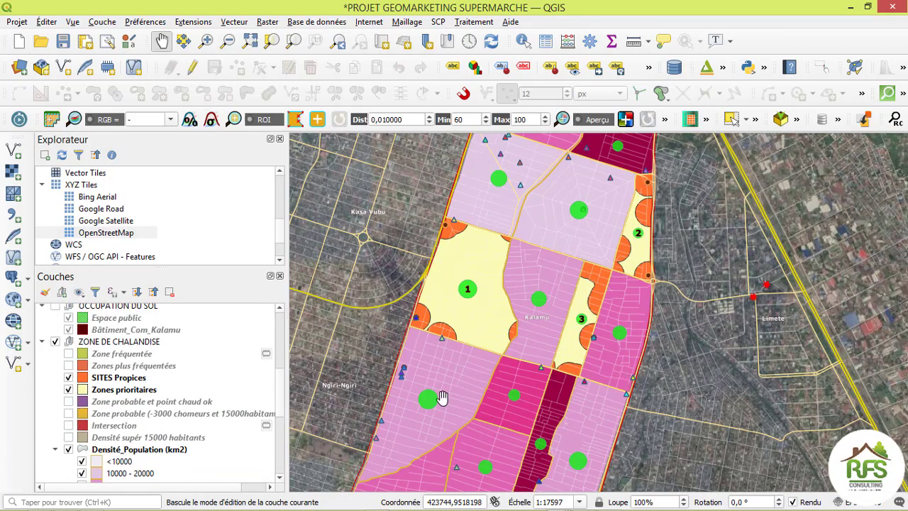
scroll(64, 390, down, 3)
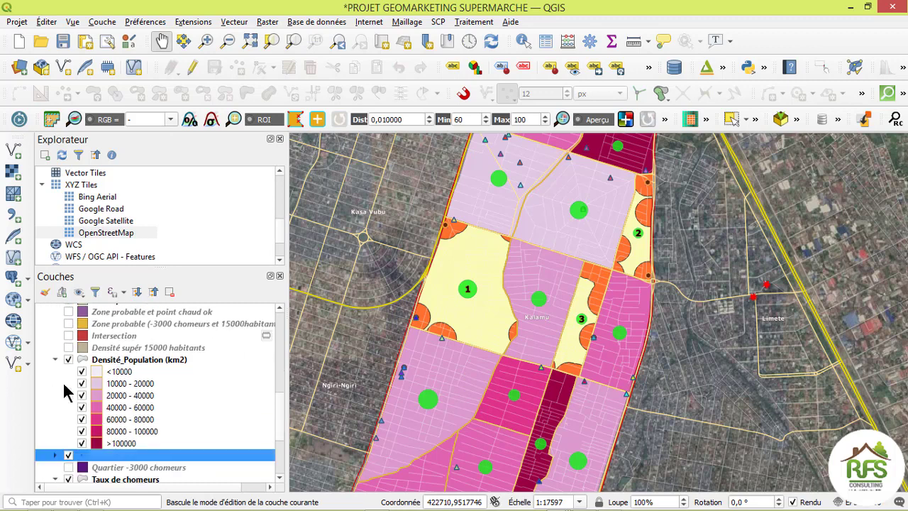
click(68, 359)
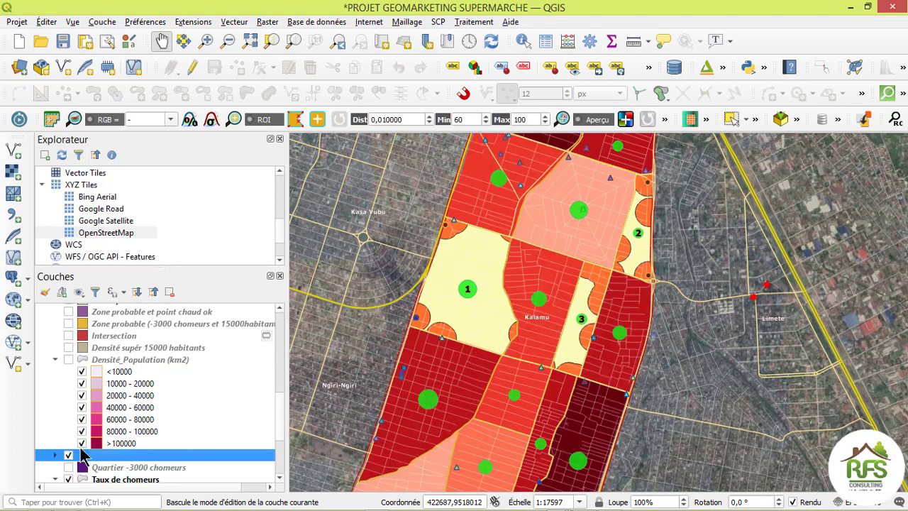
scroll(71, 440, down, 3)
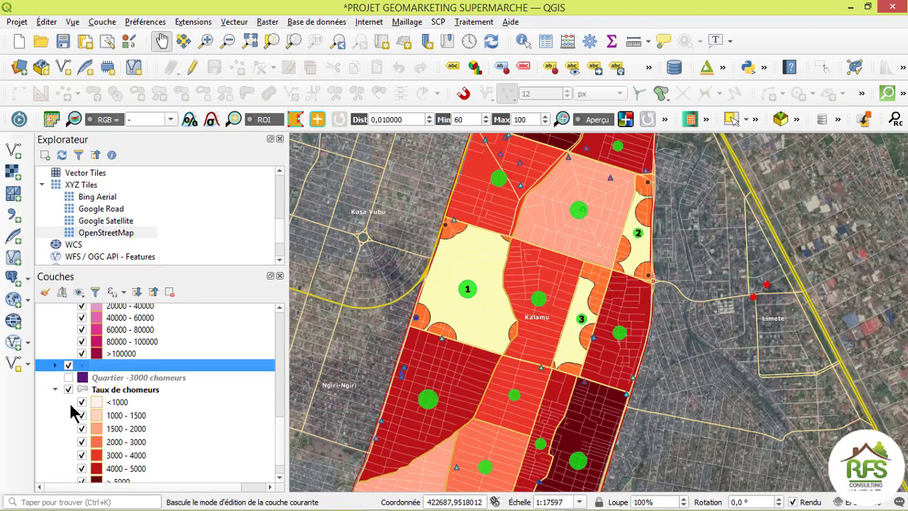
click(68, 389)
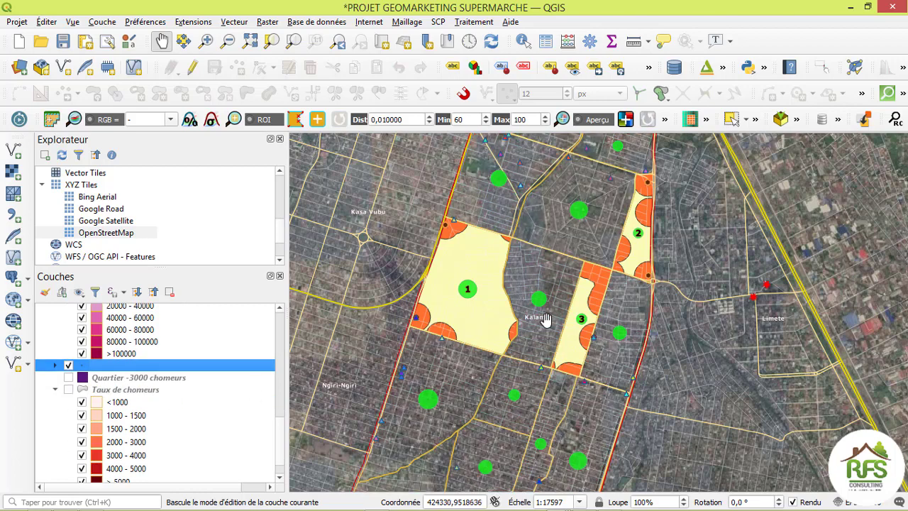
scroll(545, 320, down, 1)
scroll(540, 282, up, 2)
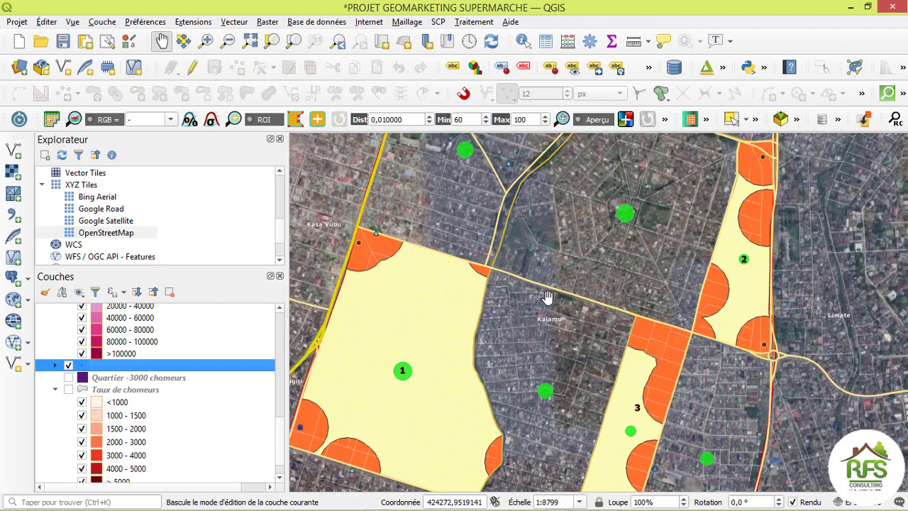
scroll(577, 328, down, 1)
drag(576, 295, 573, 332)
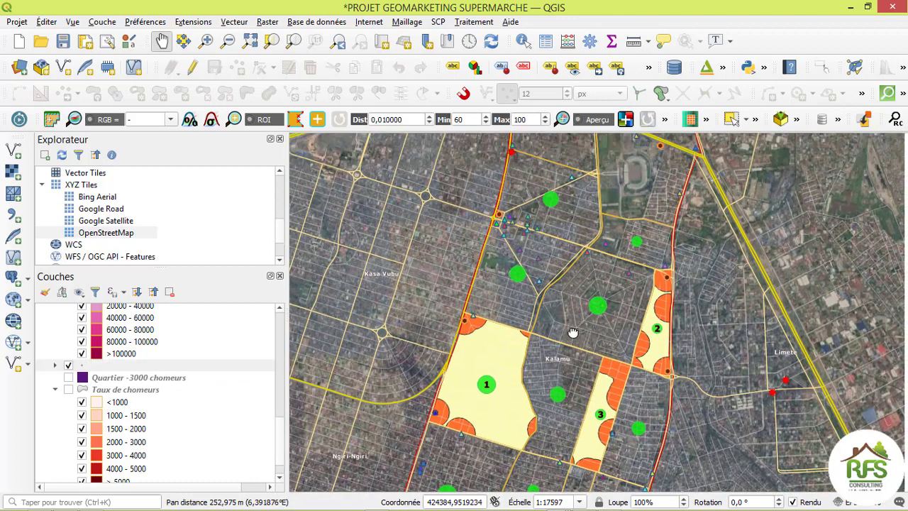
scroll(573, 330, down, 1)
scroll(573, 298, down, 1)
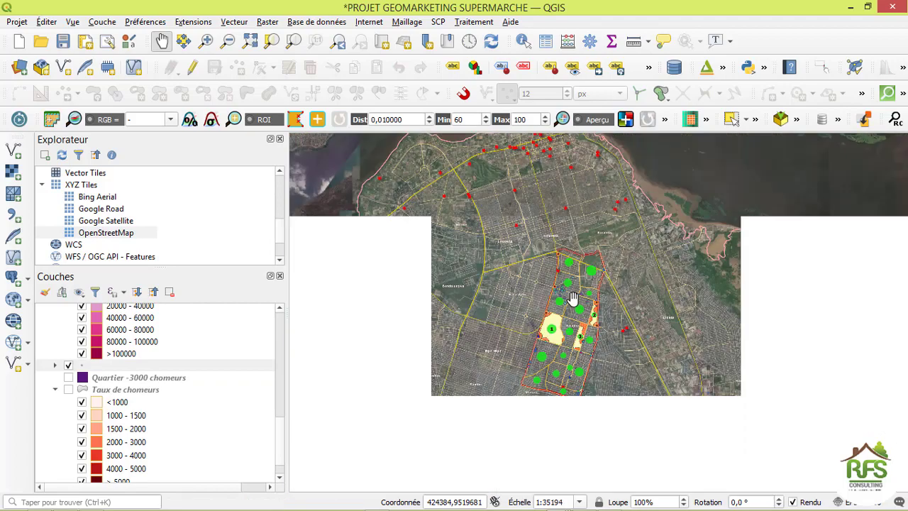